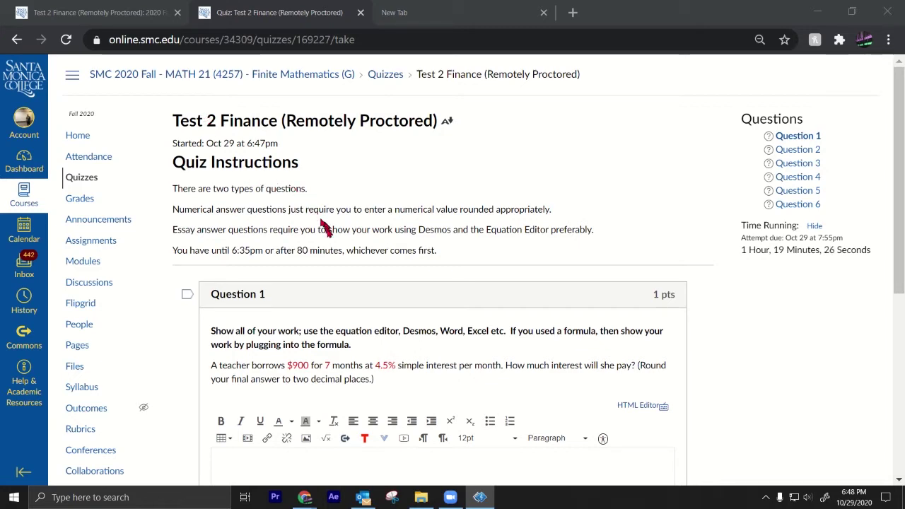
Step: Insert the equation I = Prt into the Question 1 answer using the equation editor
scroll(322, 212, "down", 3)
scroll(248, 212, "up", 1)
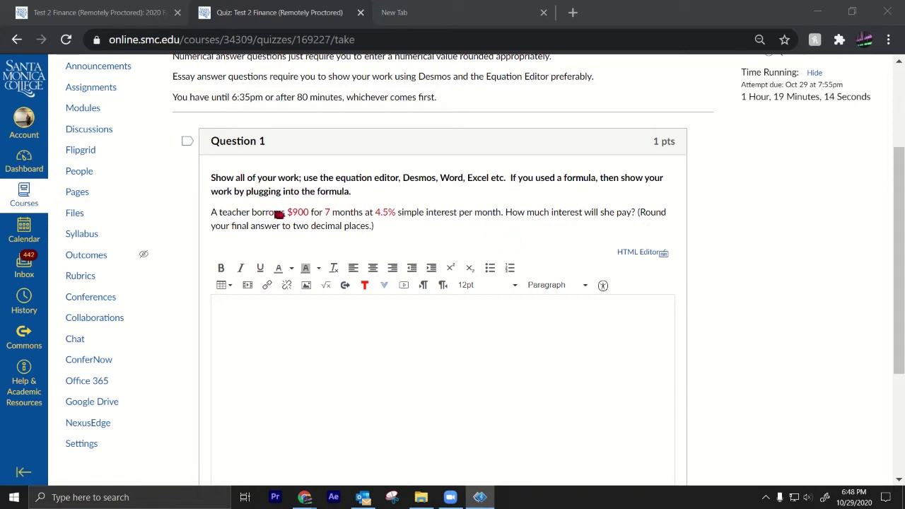
left_click_drag(279, 215, 304, 214)
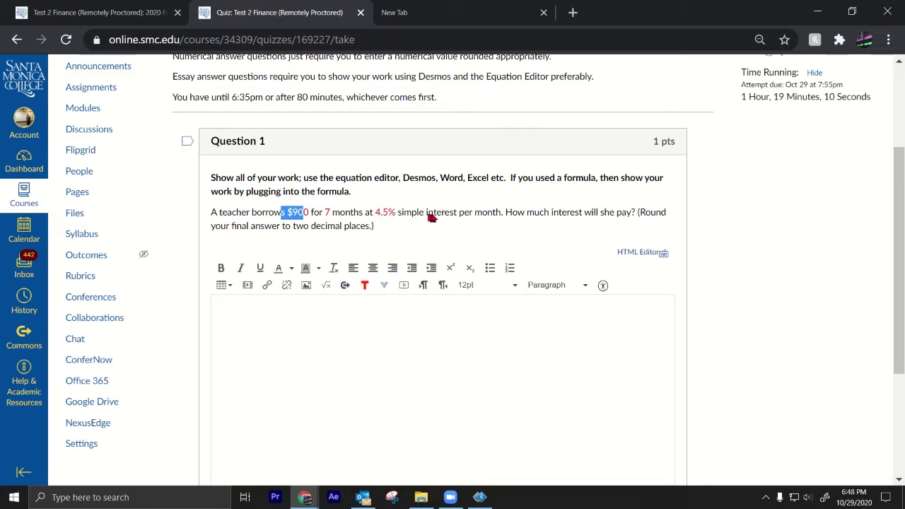
left_click(326, 285)
left_click_drag(504, 71, 726, 105)
left_click(546, 287)
type("I = ")
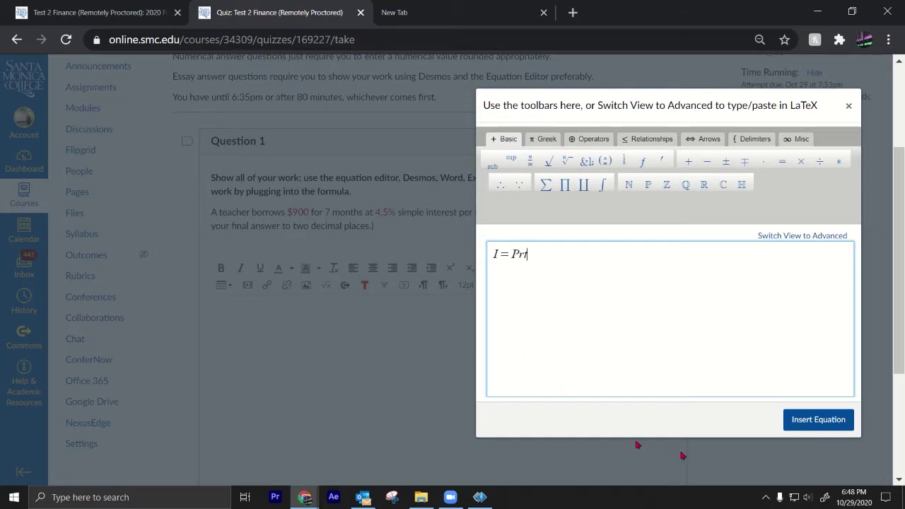
type("Prt")
left_click(799, 424)
Step: Enlarge the I = Prt equation in the answer box to about twice its size
scroll(453, 358, "down", 2)
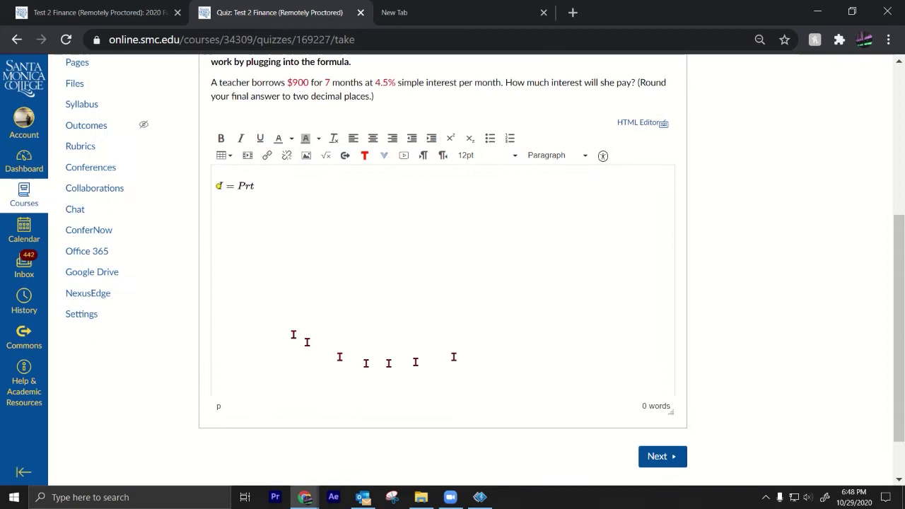
left_click(251, 176)
left_click_drag(256, 183, 331, 199)
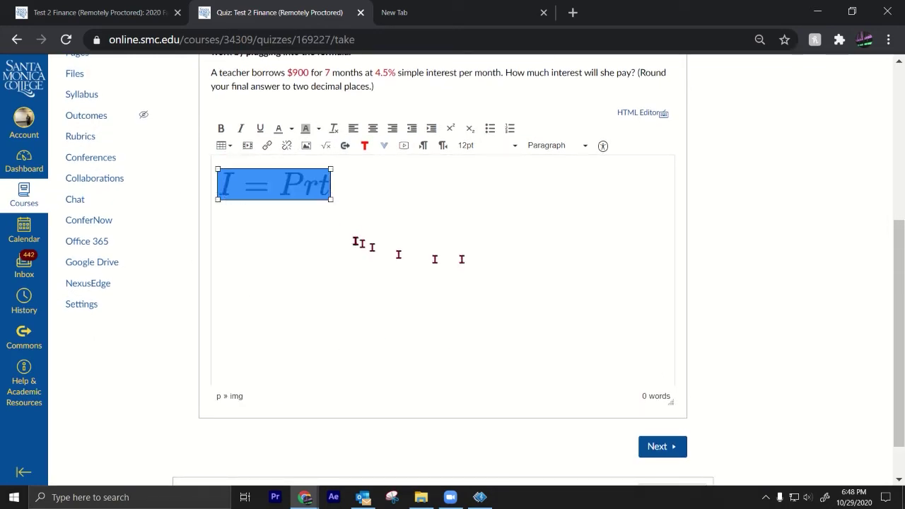
left_click(481, 253)
Step: Duplicate the I = Prt equation onto a new line below the original in the Question 1 answer
scroll(438, 241, "up", 3)
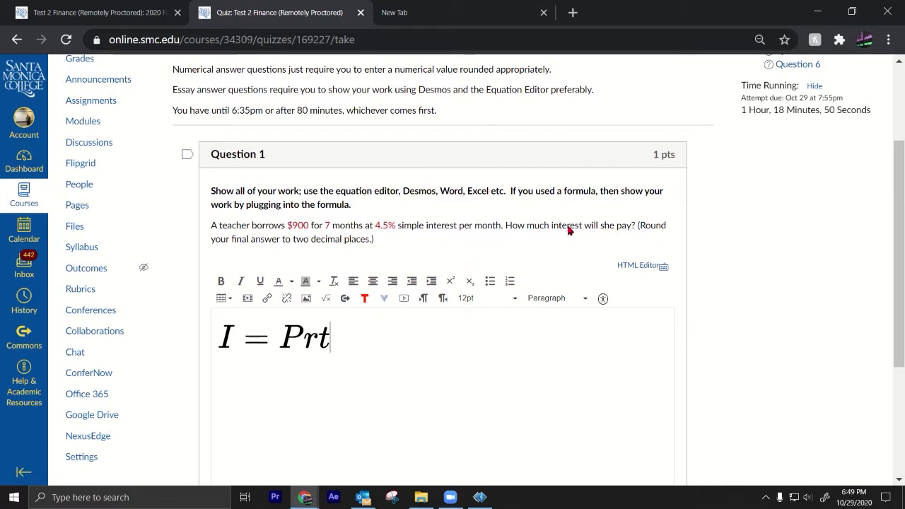
left_click_drag(545, 226, 634, 227)
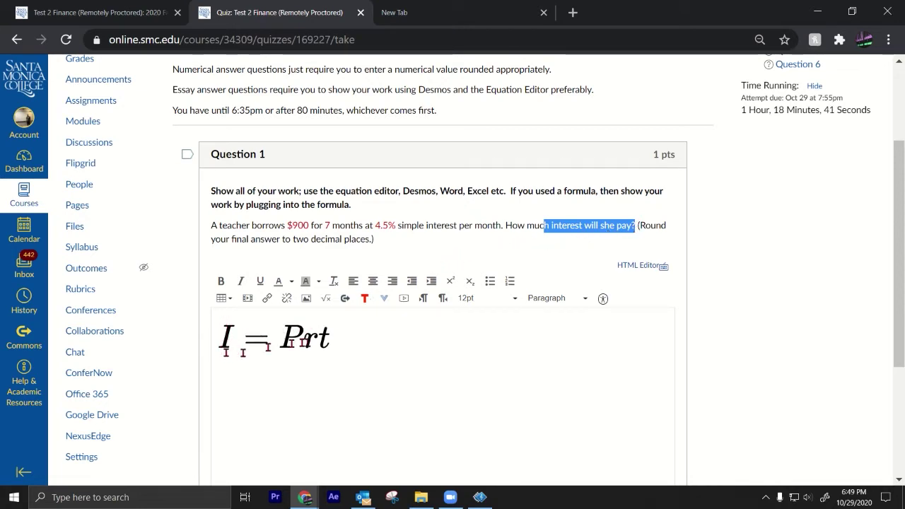
left_click(313, 341)
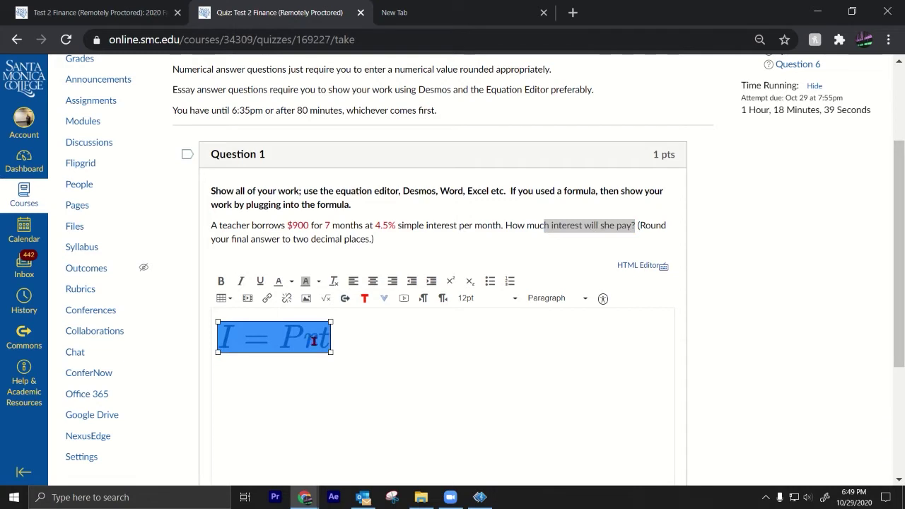
left_click(398, 326)
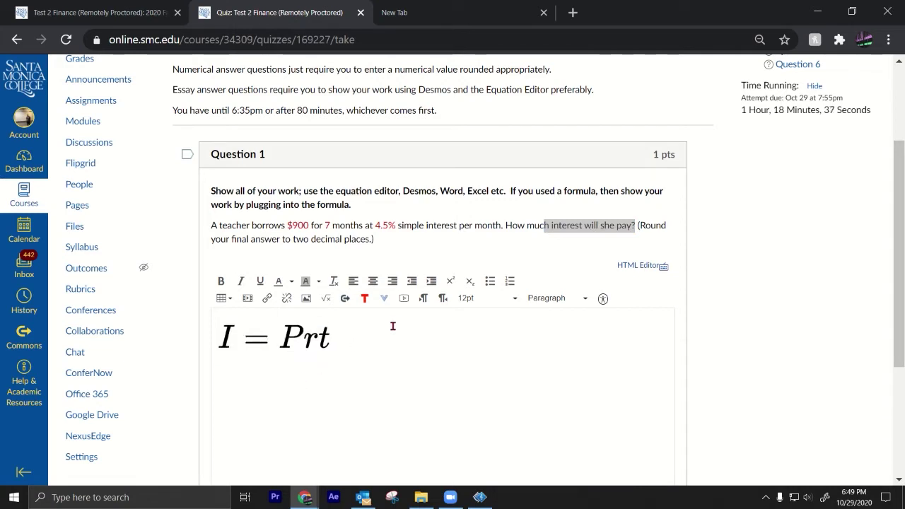
key("Return")
key("ctrl+v")
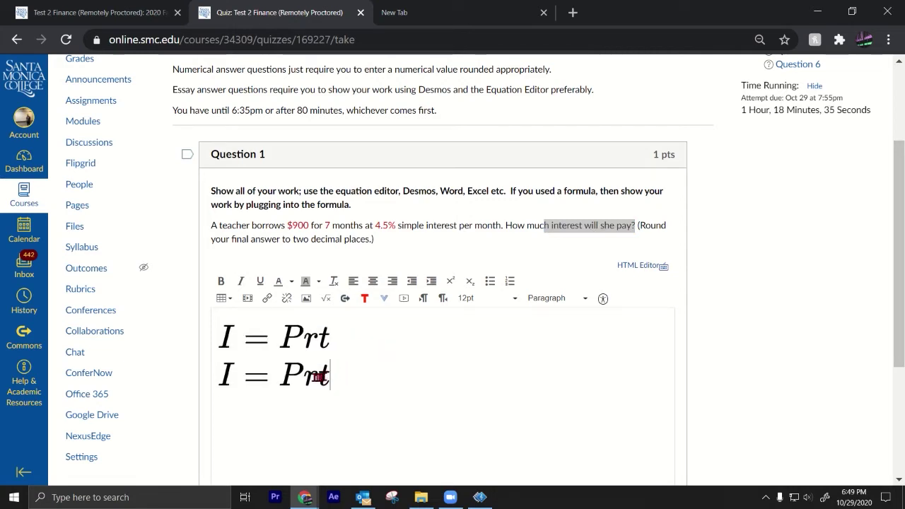
Step: Open the duplicated equation for editing and replace Prt with 900(0.045)
left_click(316, 377)
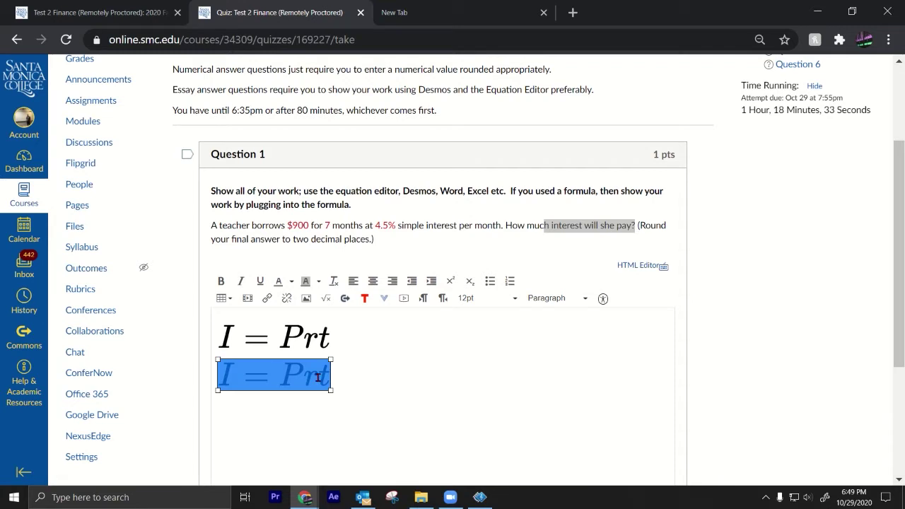
left_click(325, 297)
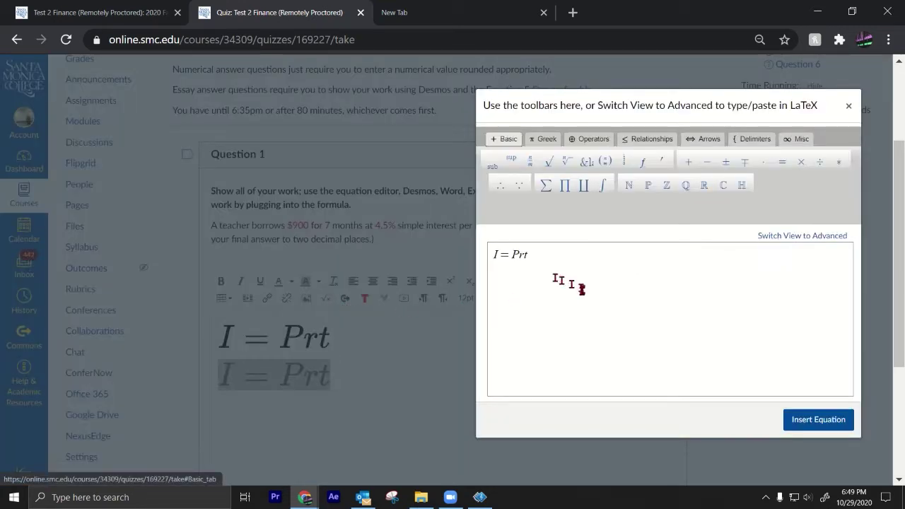
left_click(544, 258)
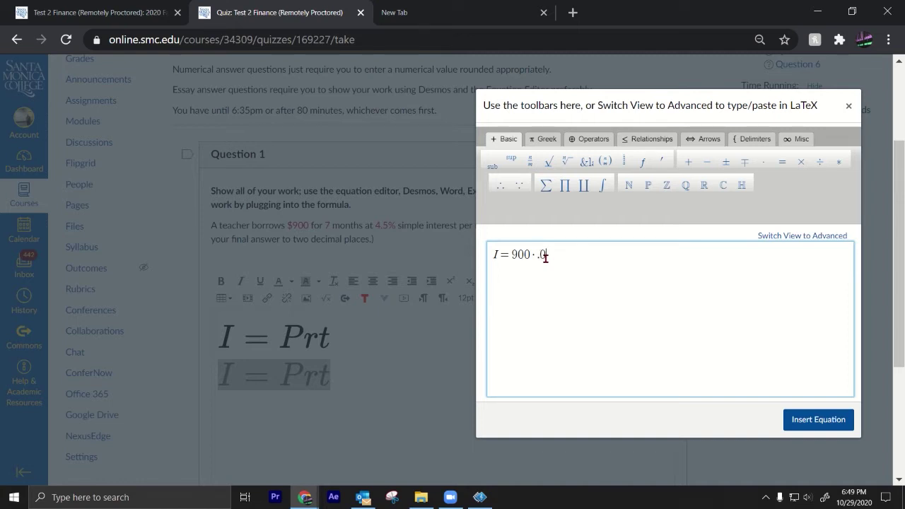
type("(0")
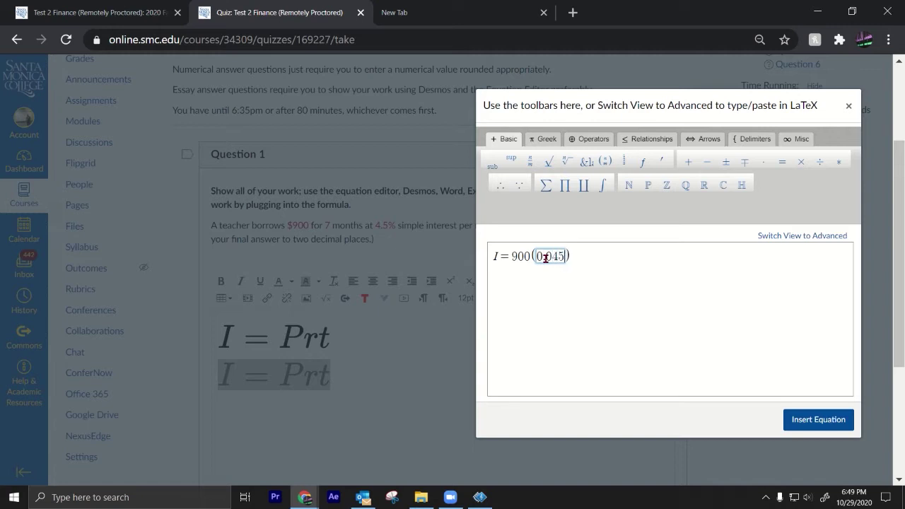
key("Right")
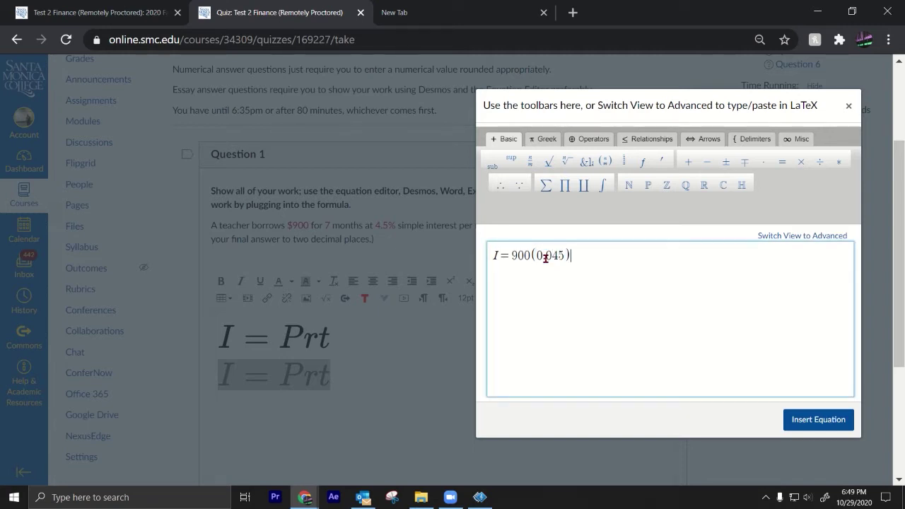
Step: Append the factor (7) to the second equation, insert it into the answer, and enlarge it
mouse_move(586, 108)
left_mouse_down()
mouse_move(606, 288)
mouse_move(398, 245)
mouse_move(750, 360)
mouse_move(765, 353)
mouse_move(762, 361)
mouse_move(622, 287)
mouse_move(587, 256)
mouse_move(535, 244)
mouse_move(692, 7)
left_mouse_up()
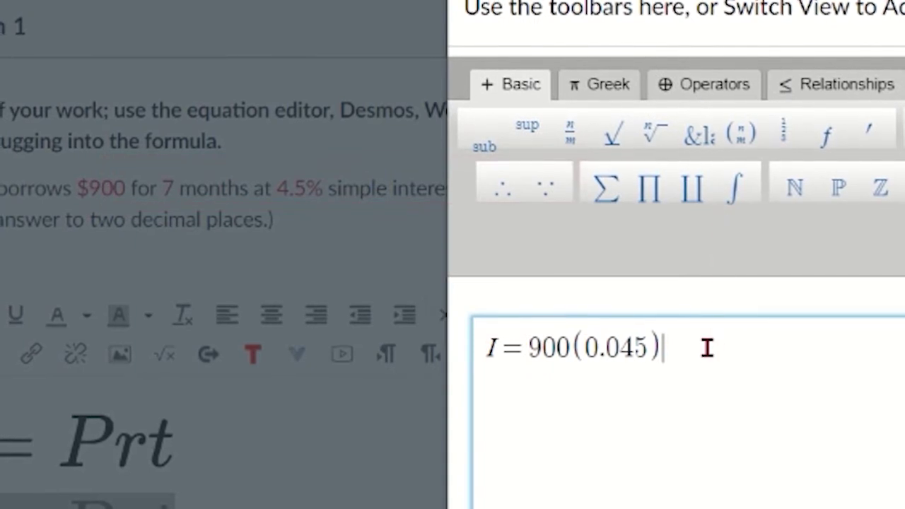
type("(")
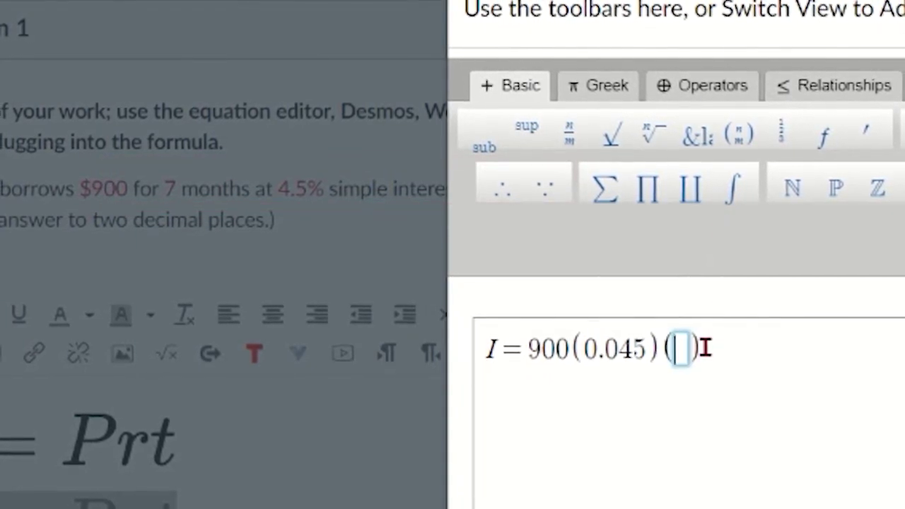
type("7")
left_click(703, 346)
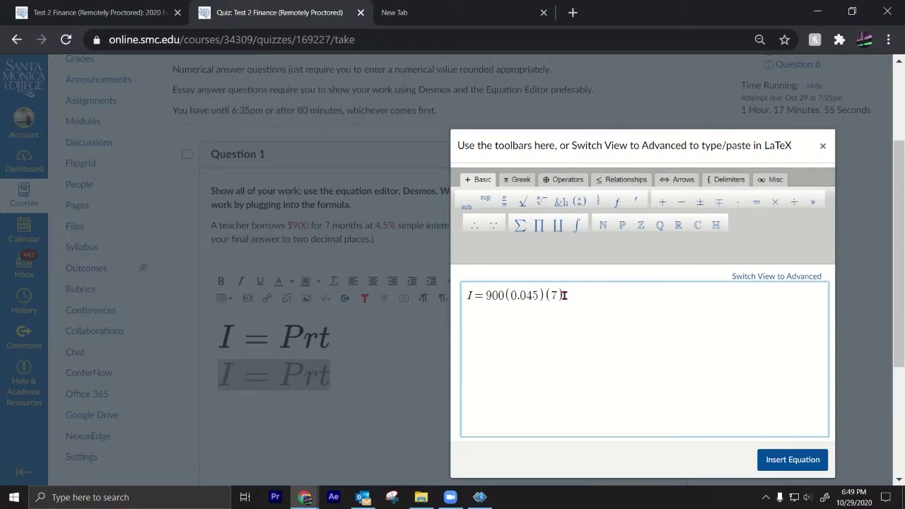
left_click(808, 459)
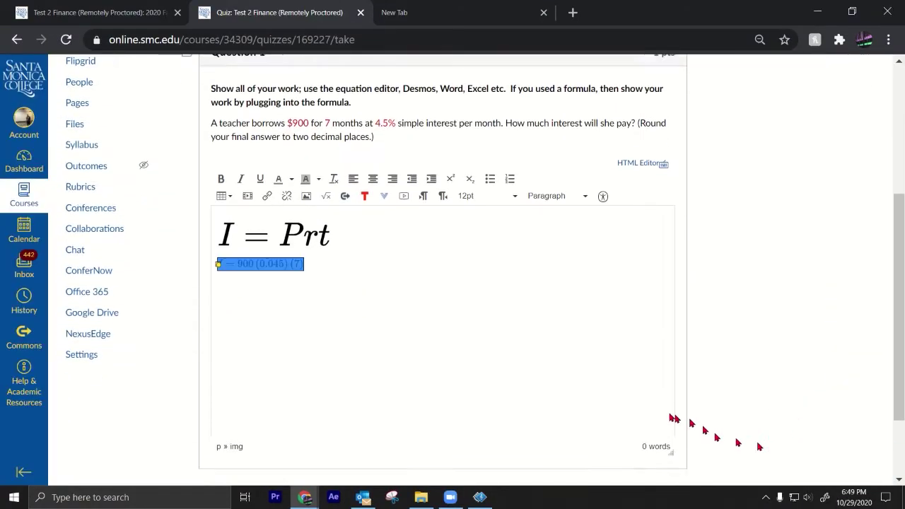
left_click(299, 219)
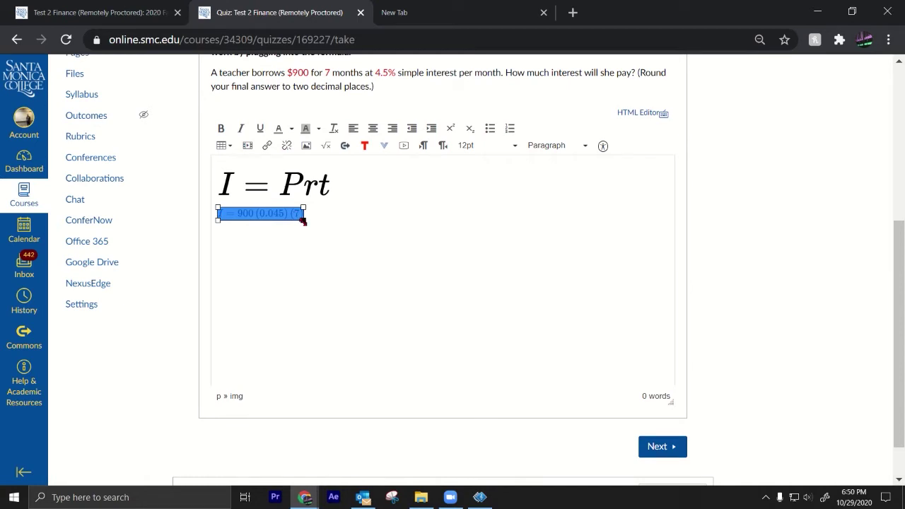
left_click_drag(303, 221, 368, 251)
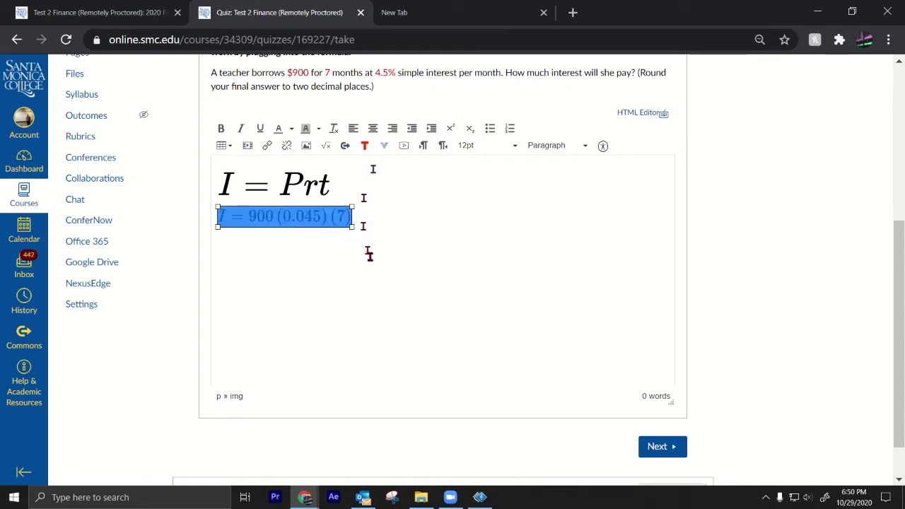
Step: Switch to the Desmos scientific calculator in the spare browser tab and calculate 900 · .045 · 7
left_click(429, 27)
type("des")
key("Return")
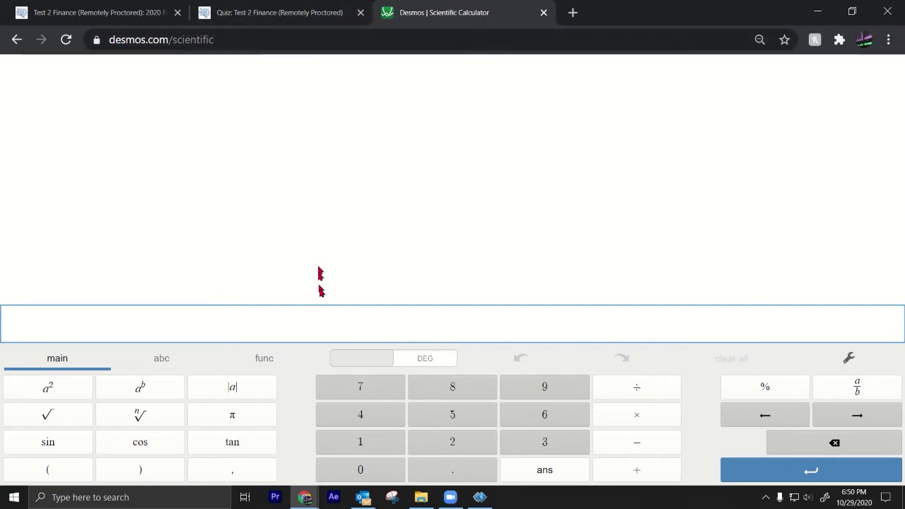
type("900 ·")
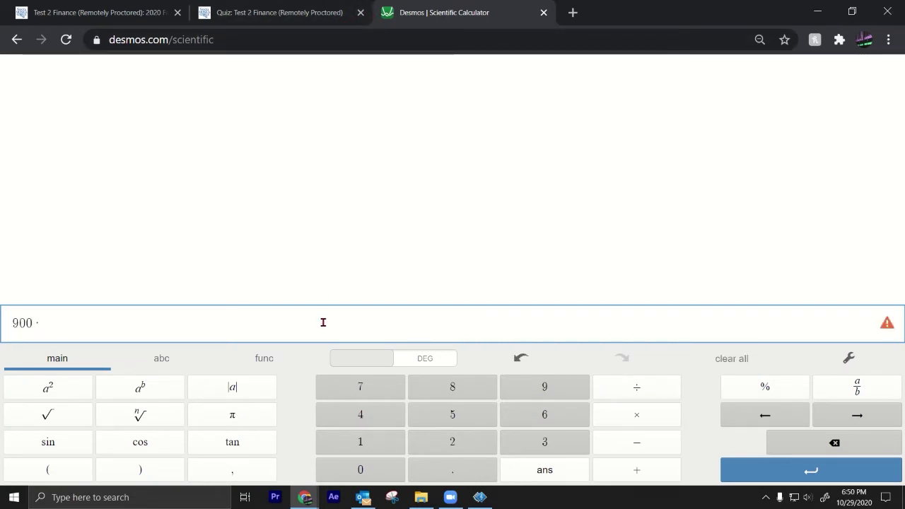
type(".045*")
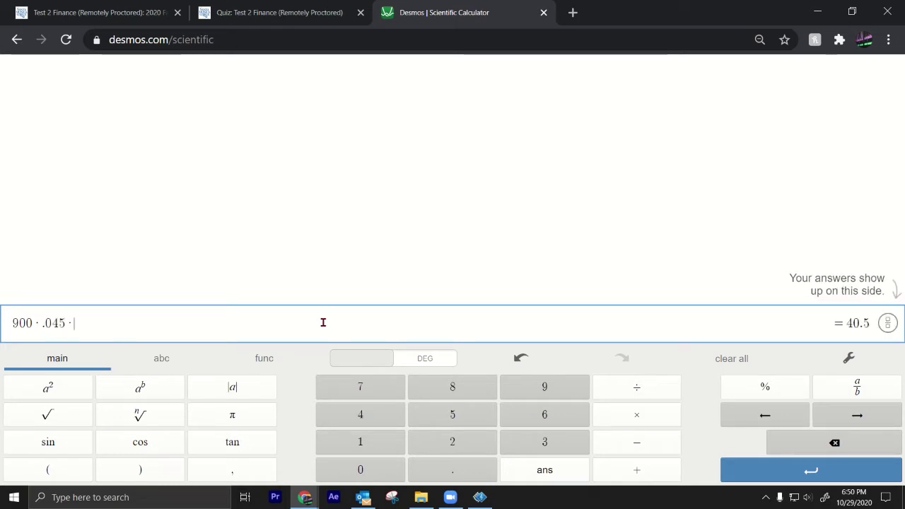
type("7")
key("Return")
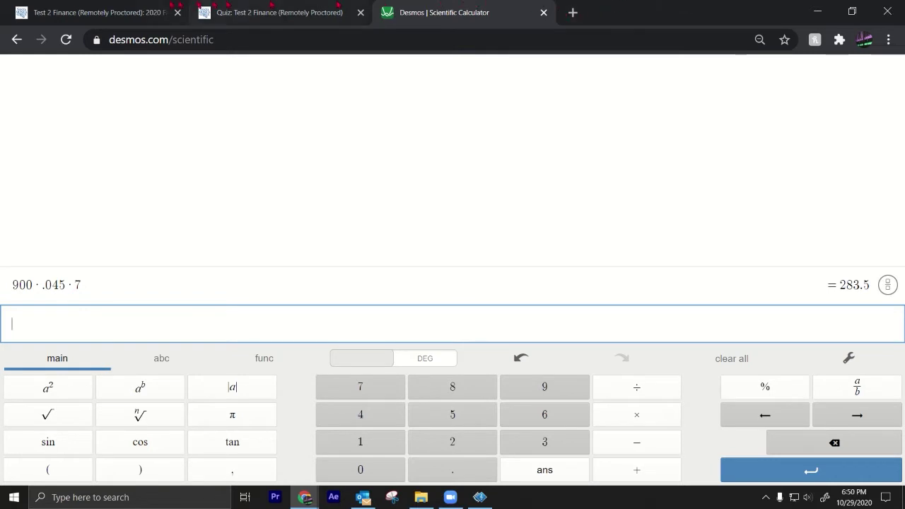
Step: Switch back to the quiz and start a new equation reading I = after the substituted one
left_click(240, 12)
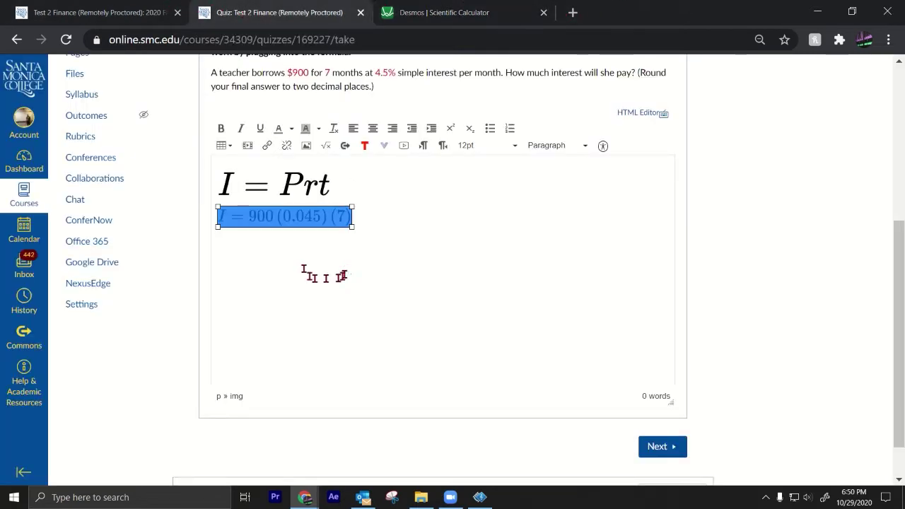
left_click(396, 211)
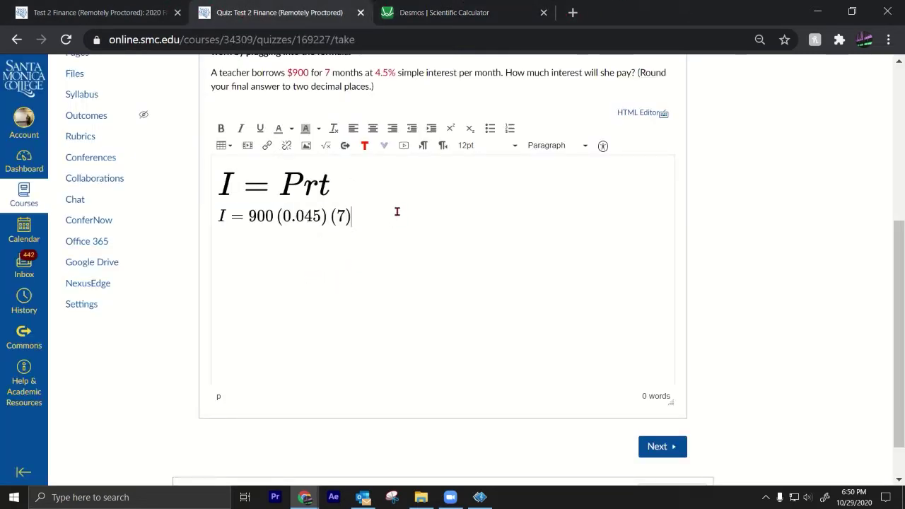
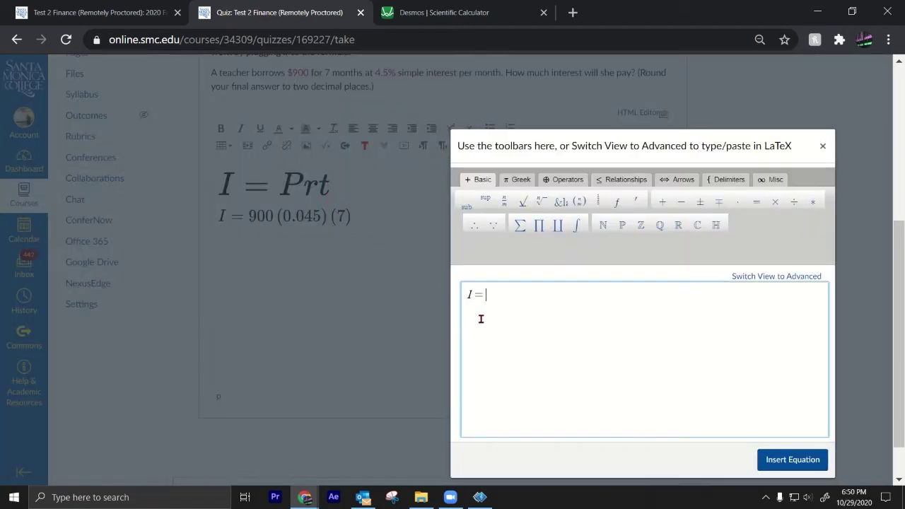
Step: Move the Desmos calculator into its own window and resize both windows so the quiz and calculator sit side by side
left_click_drag(523, 7, 828, 101)
left_click_drag(551, 12, 559, 28)
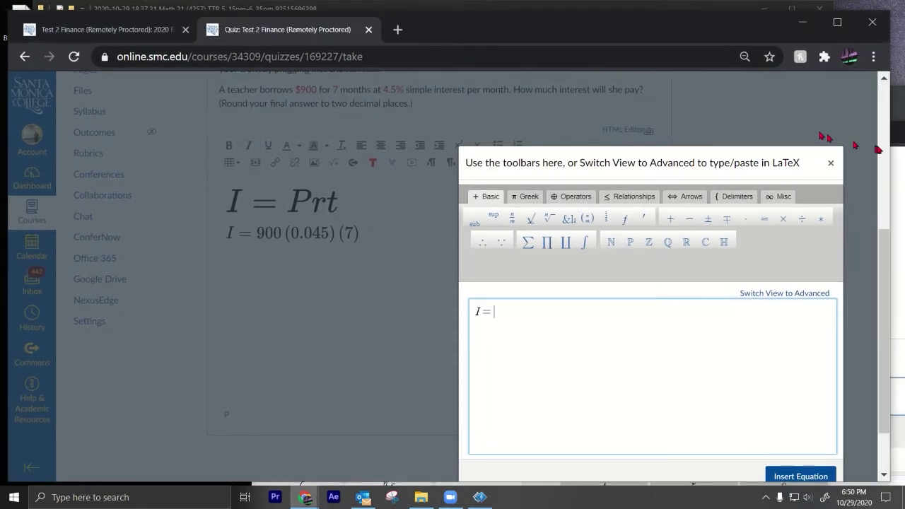
left_click_drag(892, 146, 472, 207)
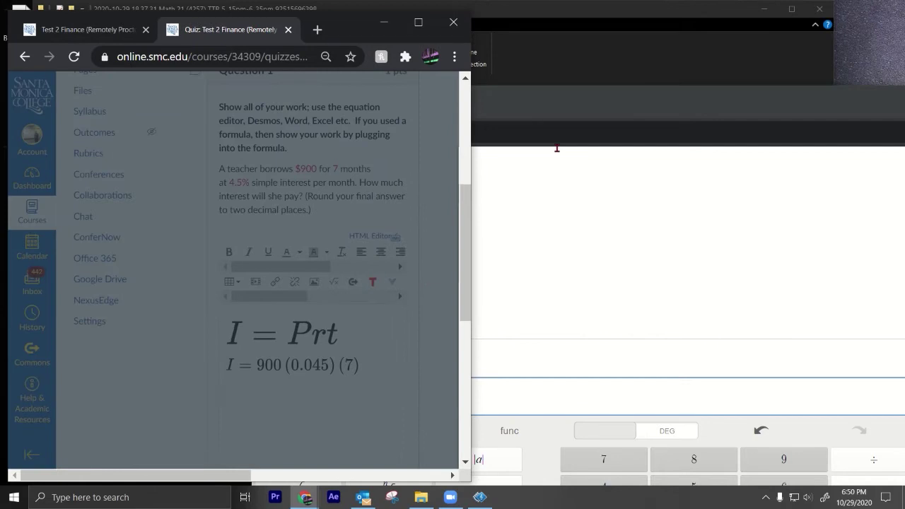
left_click_drag(553, 107, 414, 32)
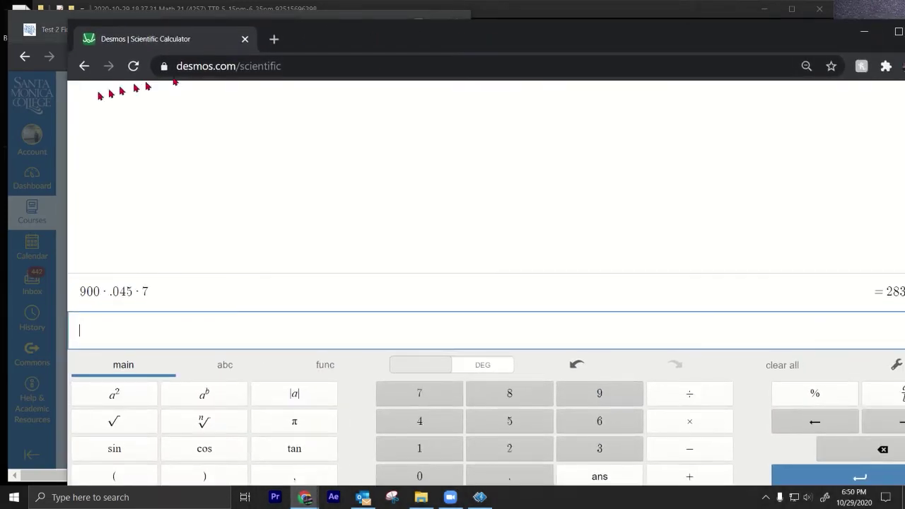
left_click_drag(67, 123, 646, 193)
left_click_drag(824, 39, 735, 39)
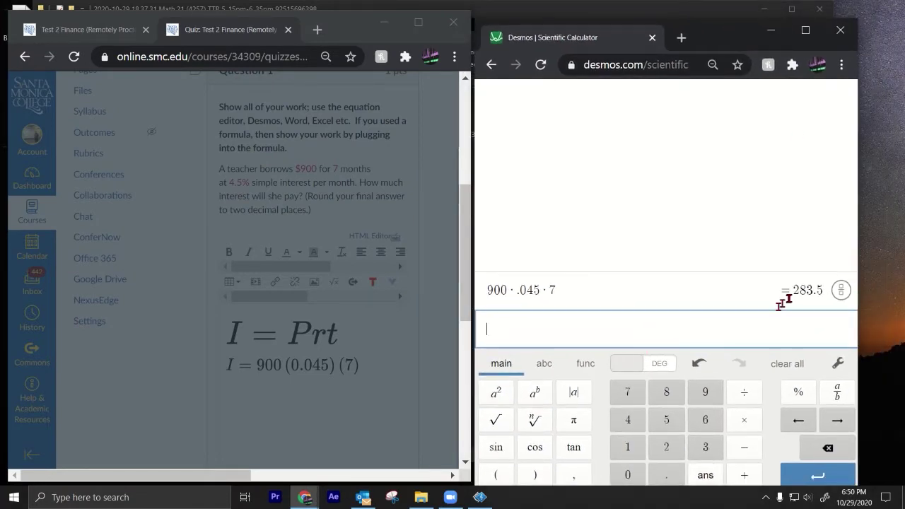
Step: Complete the third equation as I = 283.5 with the Desmos result and insert it into the Question 1 answer
left_click_drag(788, 292, 831, 291)
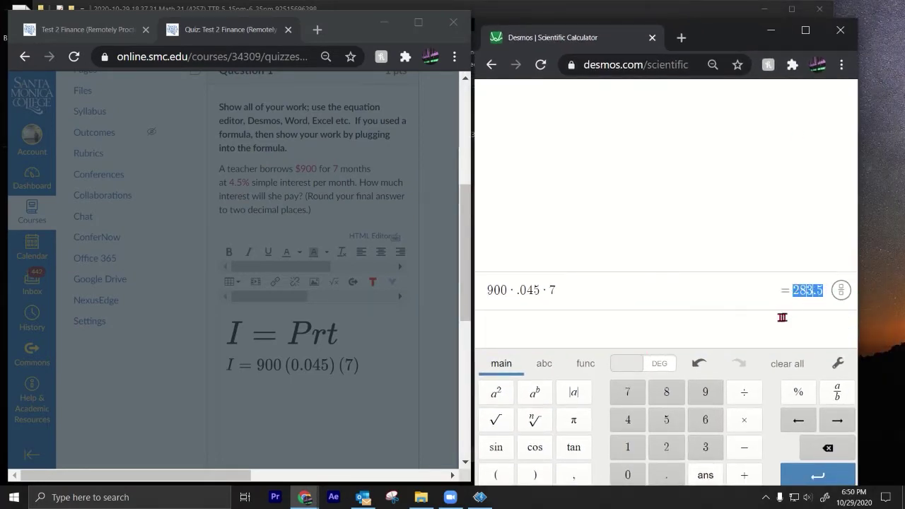
left_click(368, 365)
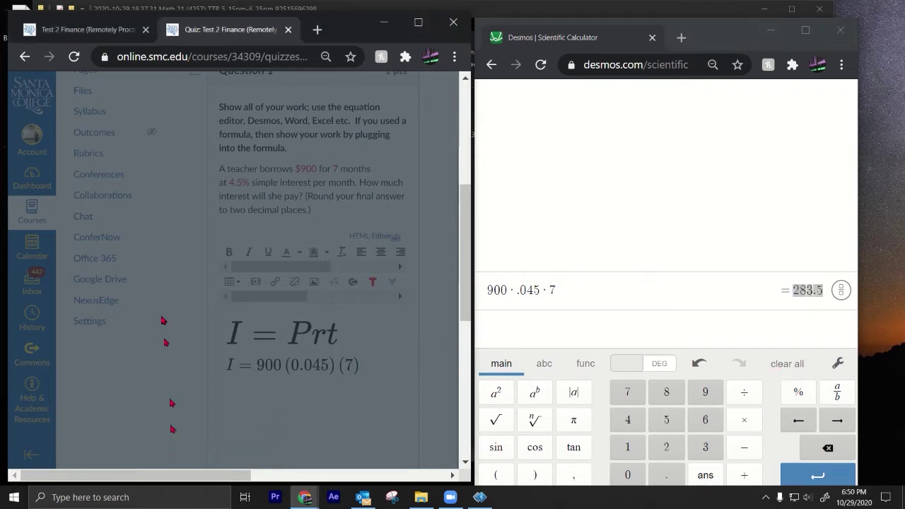
scroll(227, 352, "down", 10)
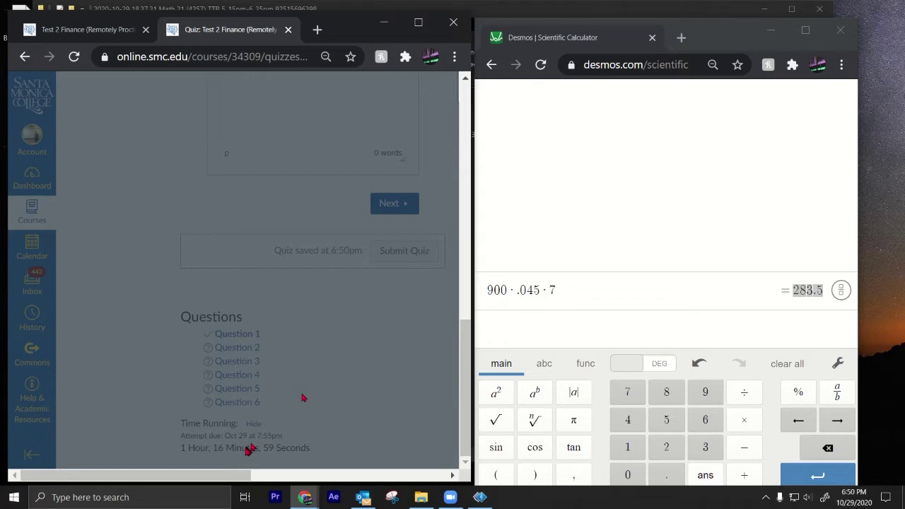
left_click_drag(212, 475, 408, 475)
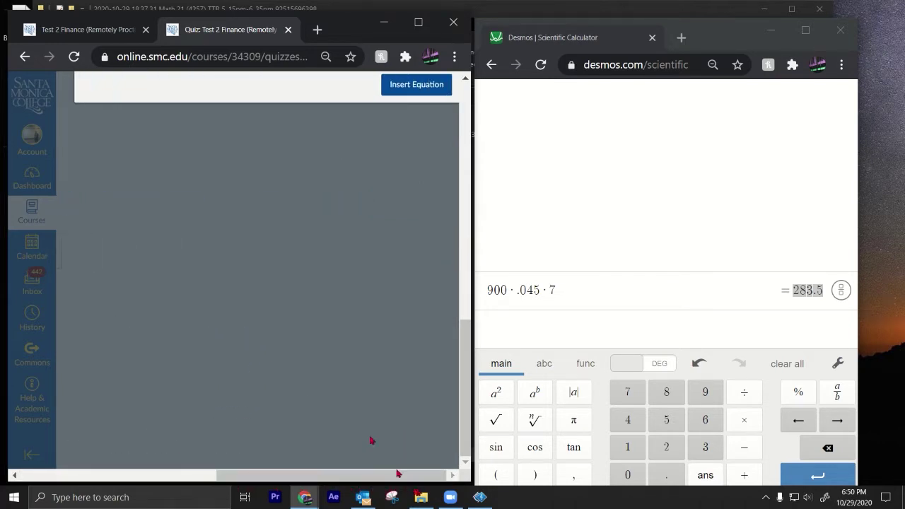
scroll(283, 289, "up", 5)
left_click(149, 381)
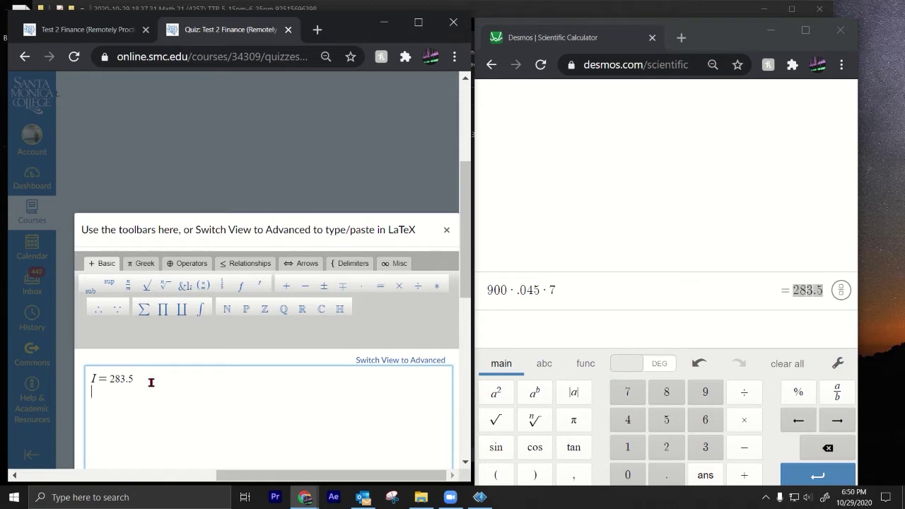
scroll(151, 382, "down", 3)
left_click(418, 317)
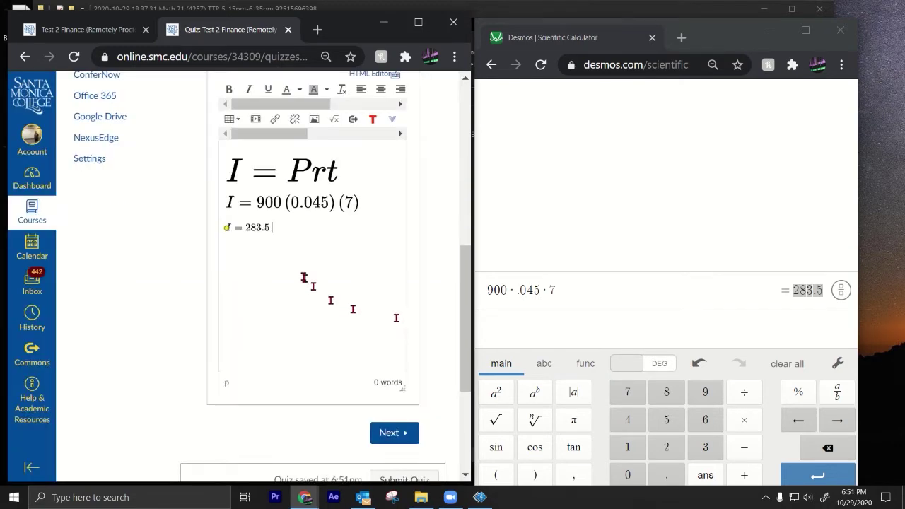
Step: Enlarge the inserted equation I = 283.5 to roughly match the other equations in the answer
left_click(247, 228)
left_click_drag(274, 232, 343, 259)
left_click(332, 205)
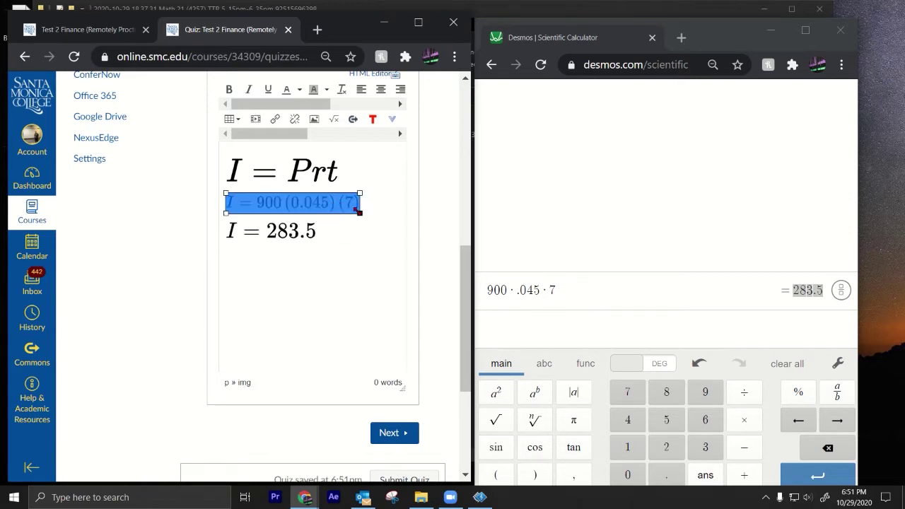
left_click(346, 237)
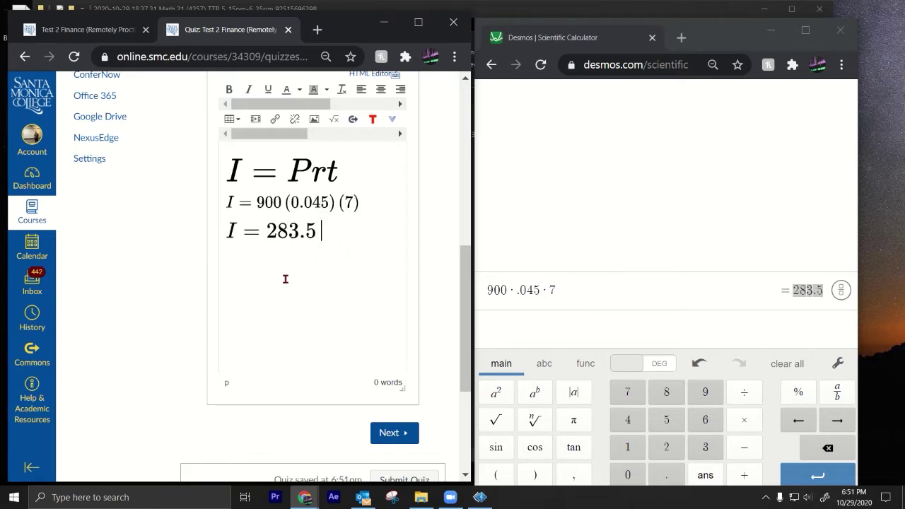
Step: Reduce the quiz page zoom slightly and advance to Question 2
key("ctrl+minus")
key("ctrl+minus")
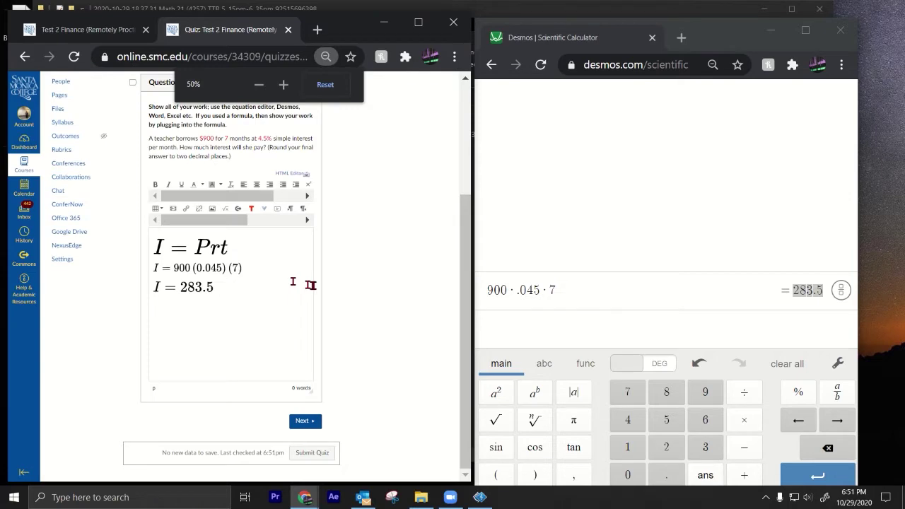
key("ctrl+plus")
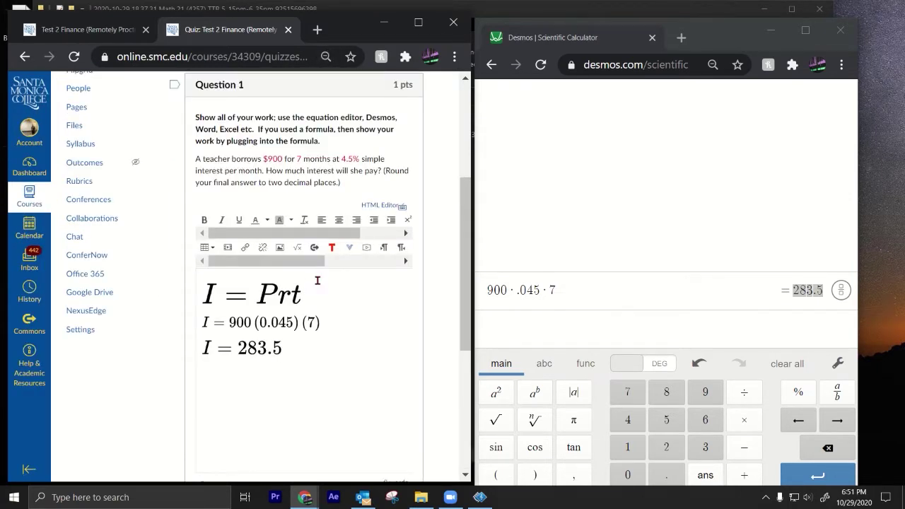
scroll(312, 274, "down", 5)
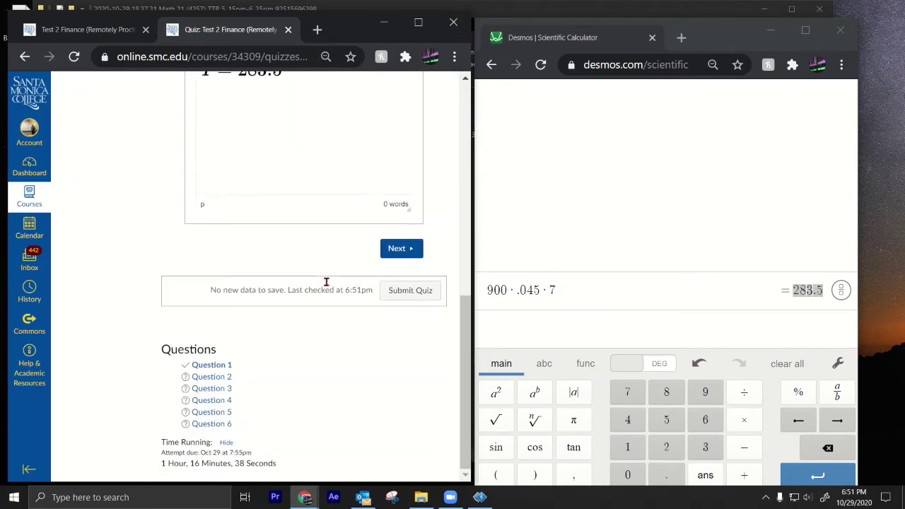
left_click(409, 249)
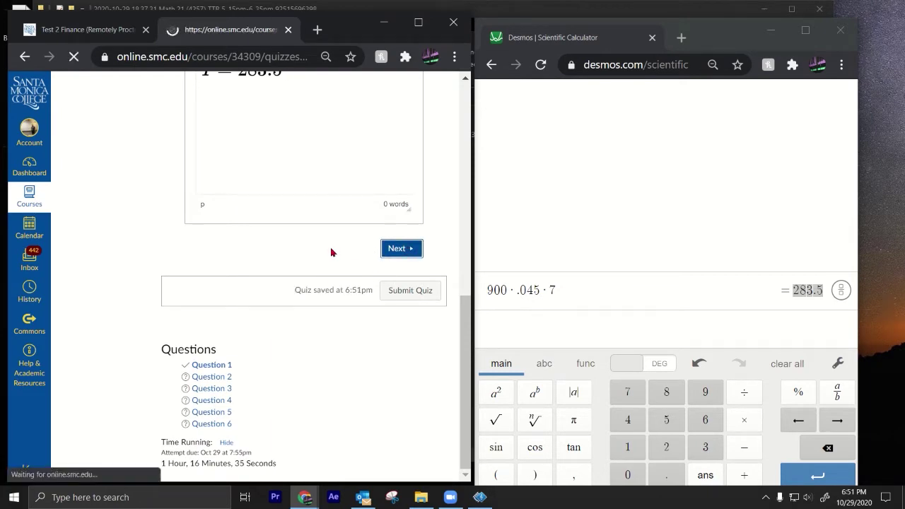
scroll(313, 268, "down", 2)
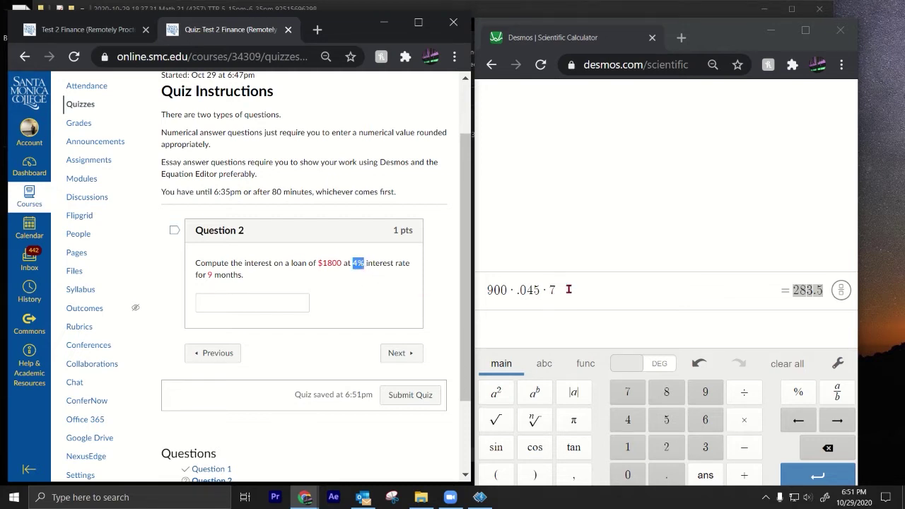
Step: Change the Desmos expression to 1800 · .04 · (9/12) and evaluate it
double_click(508, 289)
type("1800")
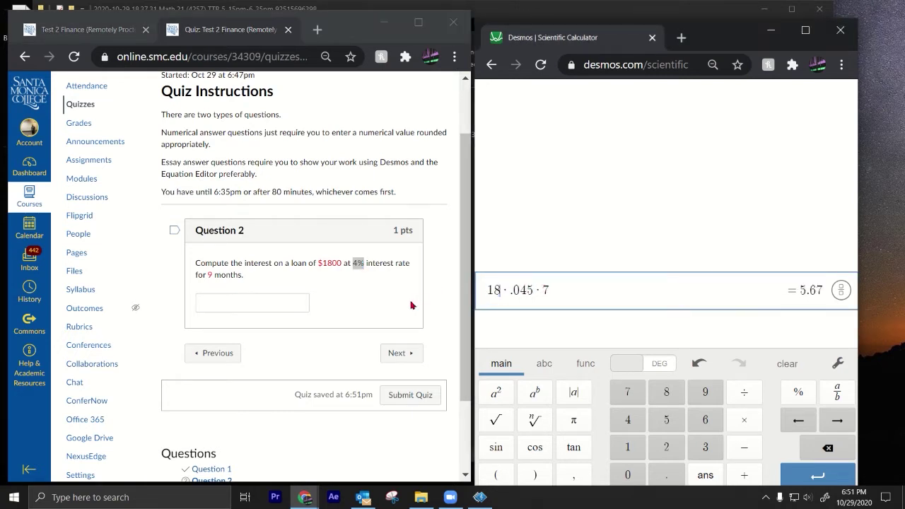
key("Right")
key("Right")
key("Delete")
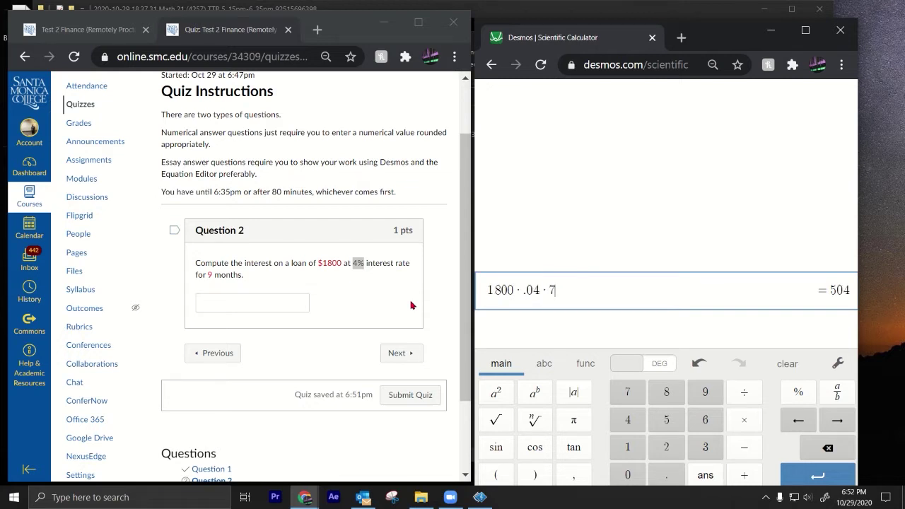
key("BackSpace")
type("(9/12")
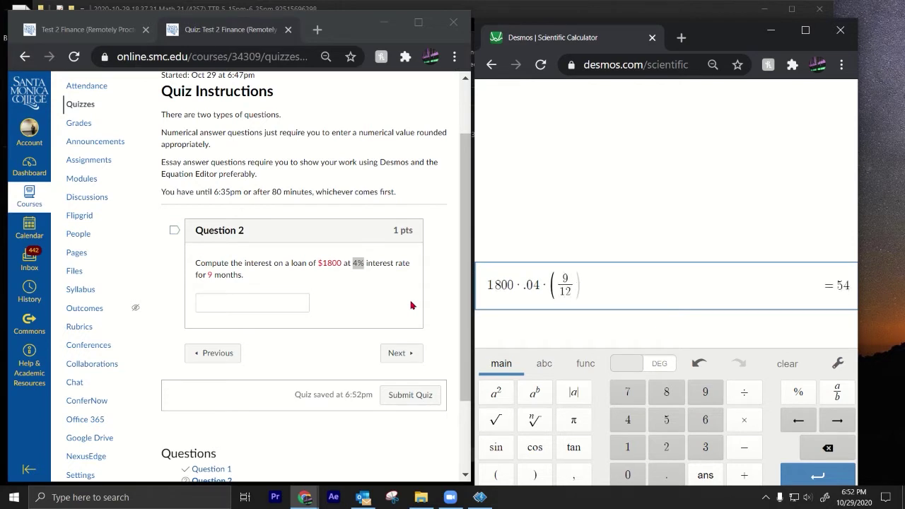
key("Return")
Step: Enter 54 as the answer to Question 2 and advance to Question 3
left_click(223, 303)
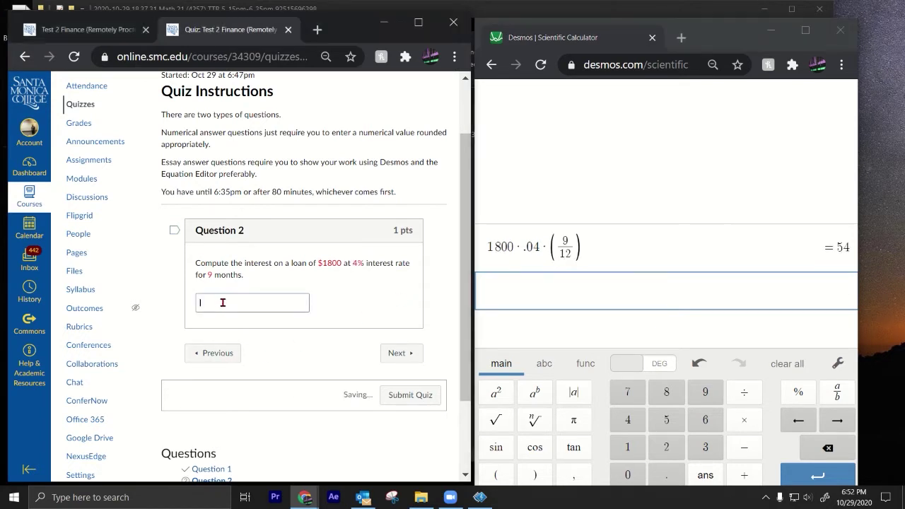
type("54")
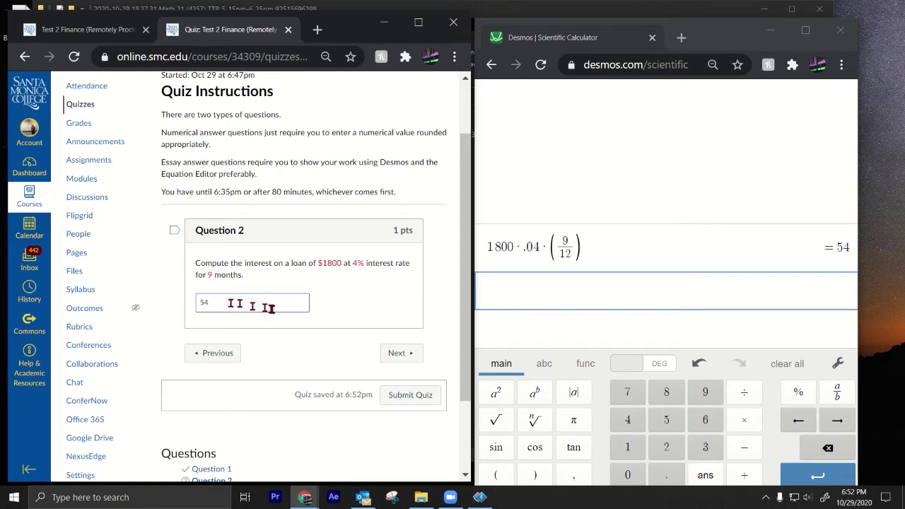
key("Tab")
left_click_drag(260, 265, 276, 264)
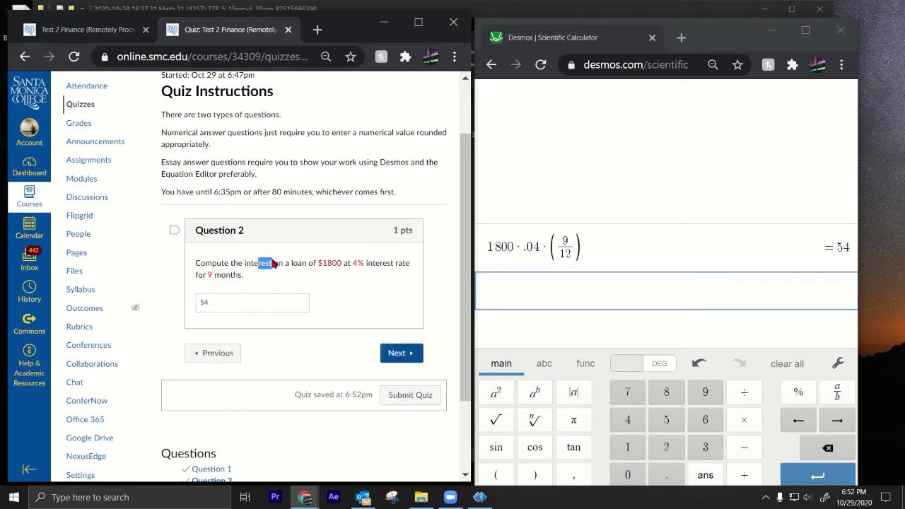
left_click_drag(225, 305, 159, 314)
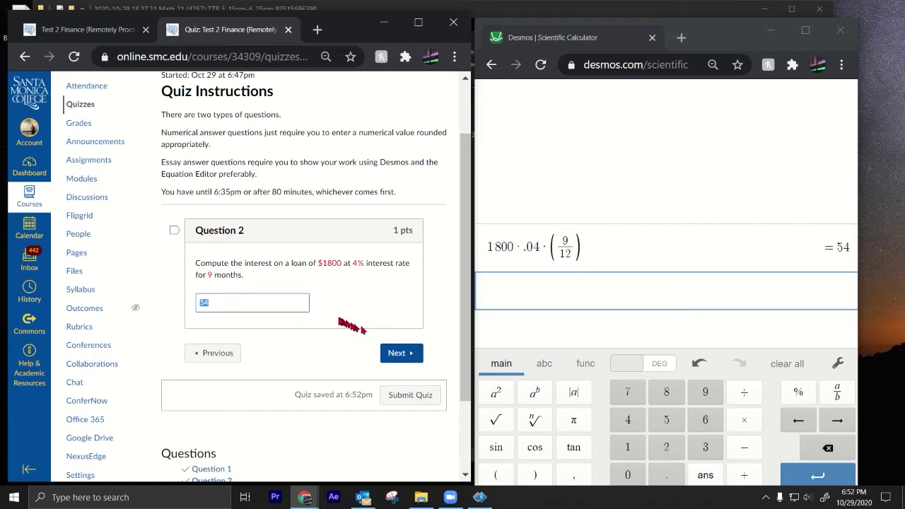
left_click(408, 353)
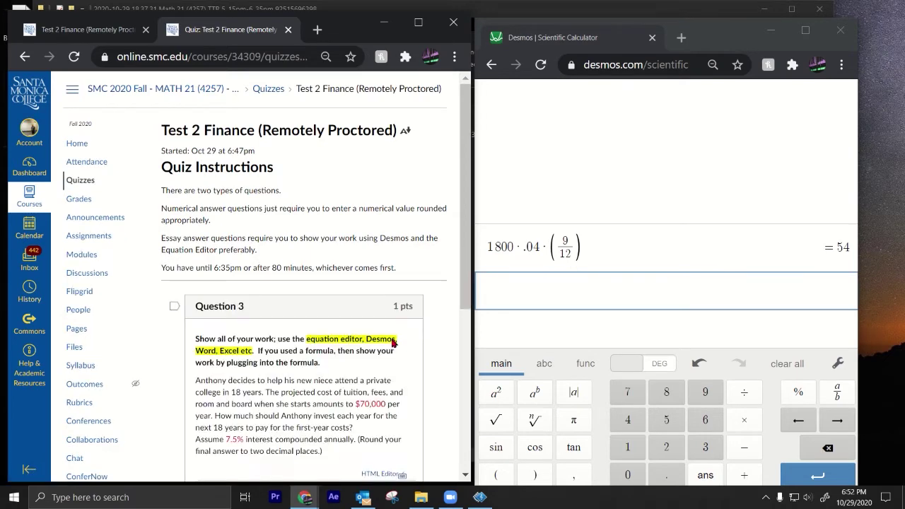
Step: Maximize the quiz window, enlarge the page, and highlight the words "each year" in the Question 3 problem
scroll(385, 341, "down", 2)
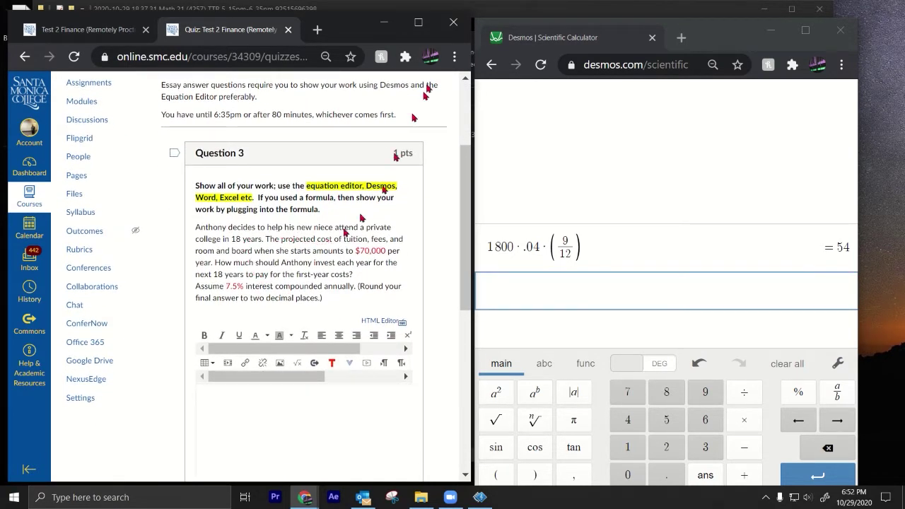
left_click(418, 24)
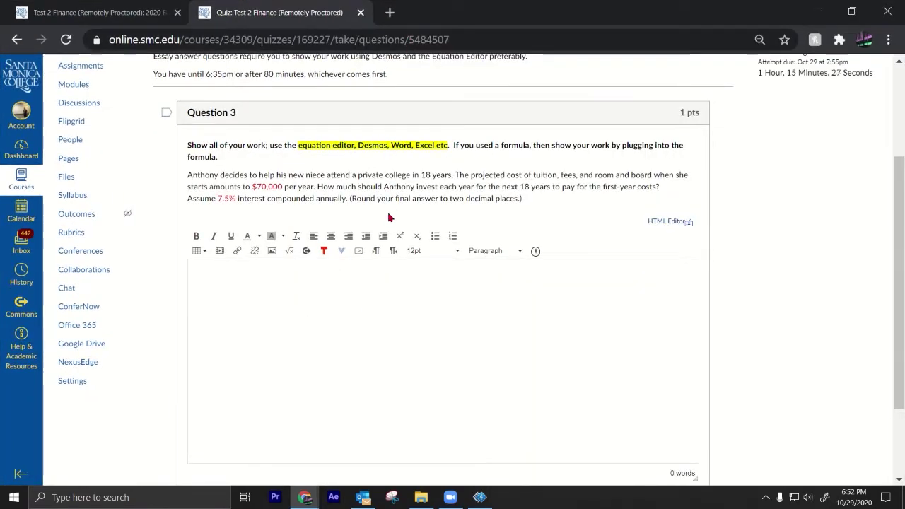
key("ctrl+plus")
key("ctrl+plus")
key("ctrl+plus")
key("ctrl+plus")
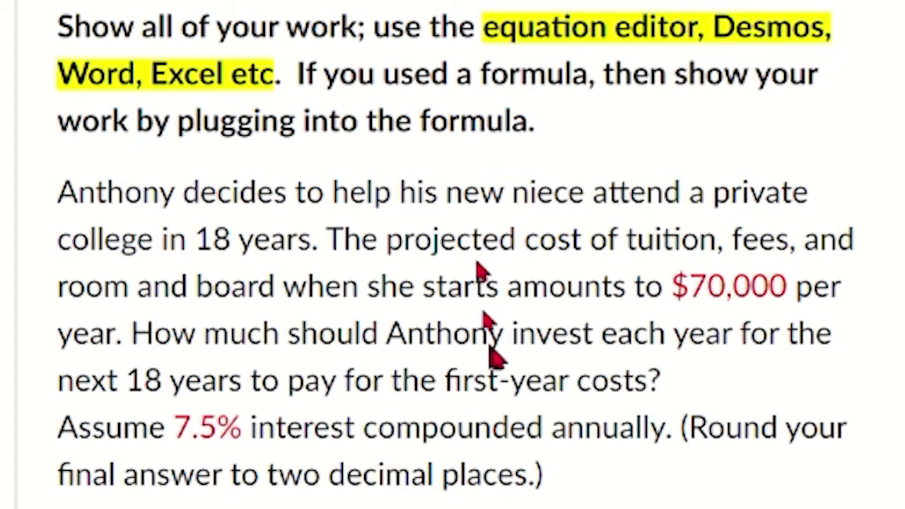
left_click_drag(581, 334, 707, 365)
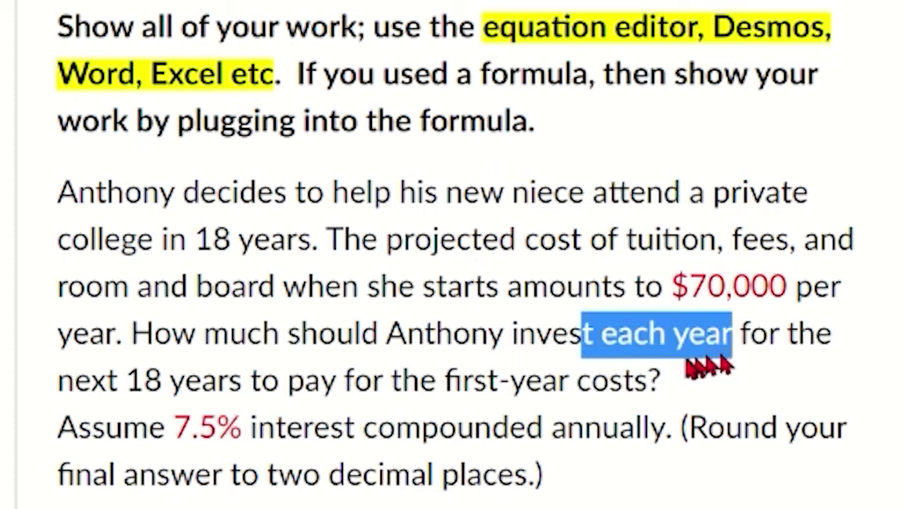
left_click(620, 338)
left_click_drag(605, 334, 723, 359)
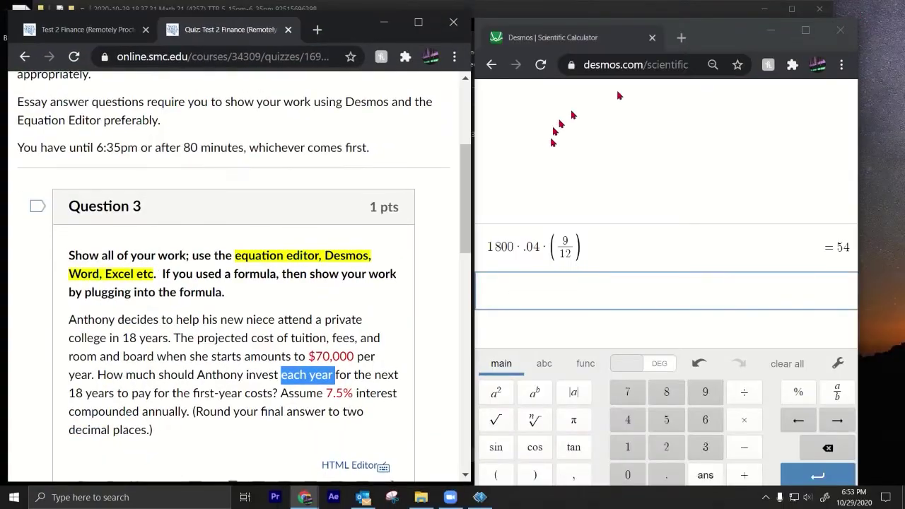
Step: Start a new Desmos expression reading R = below the Question 2 calculation
left_click(553, 288)
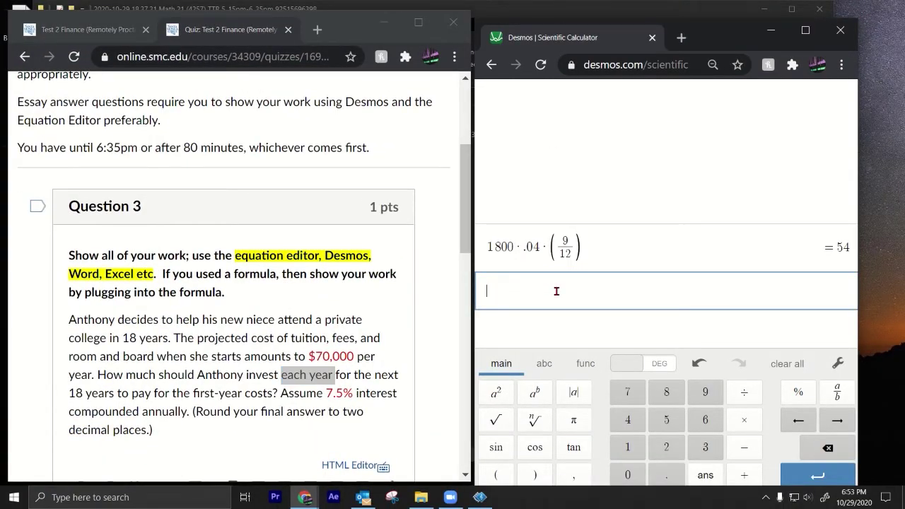
type("R =")
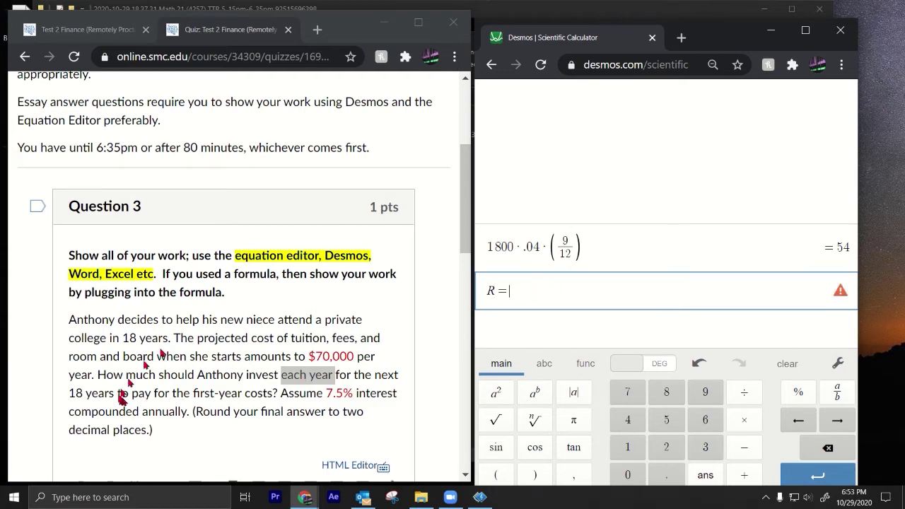
Step: Open the course announcements in a new browser tab from the maximized quiz window and view the Finance Formulas post
scroll(123, 396, "up", 5)
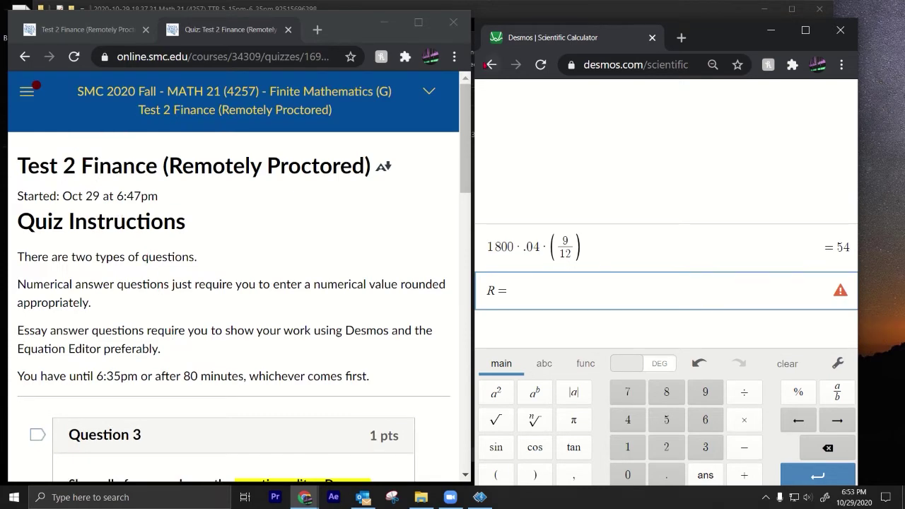
left_click(418, 22)
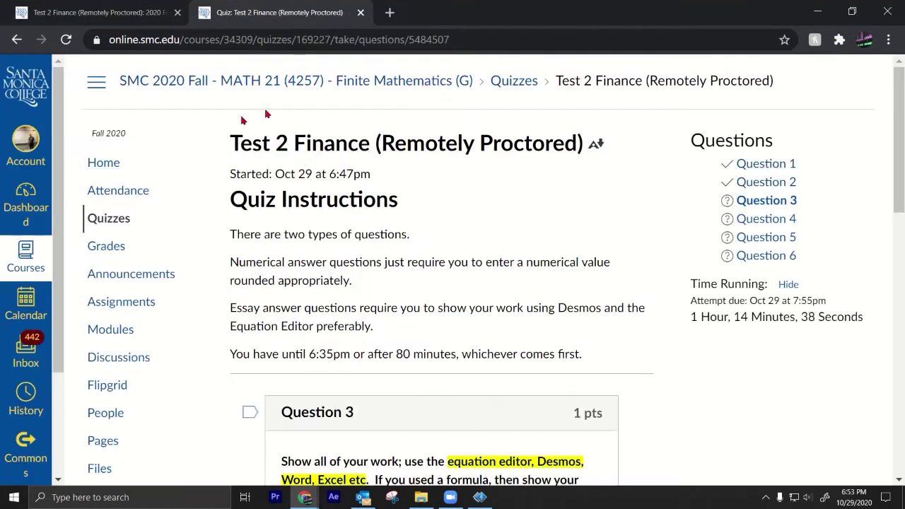
right_click(113, 272)
left_click(150, 281)
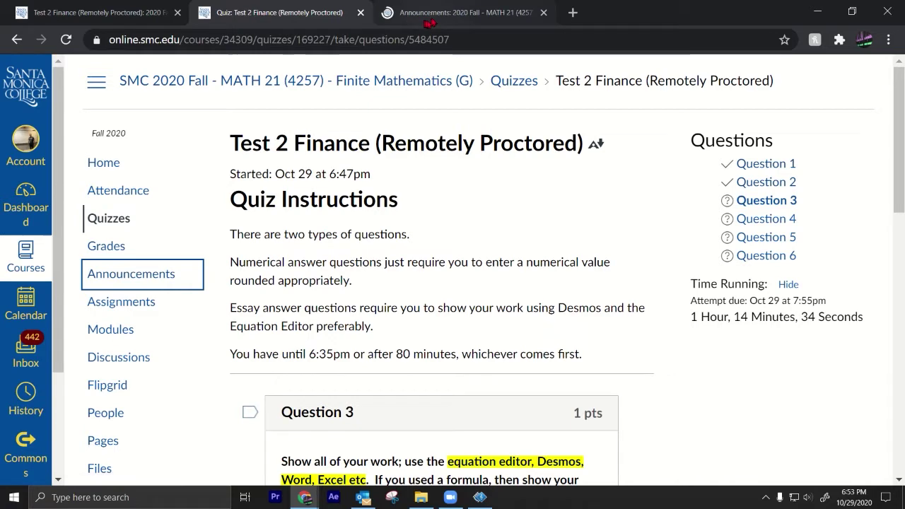
left_click(459, 12)
left_click(381, 248)
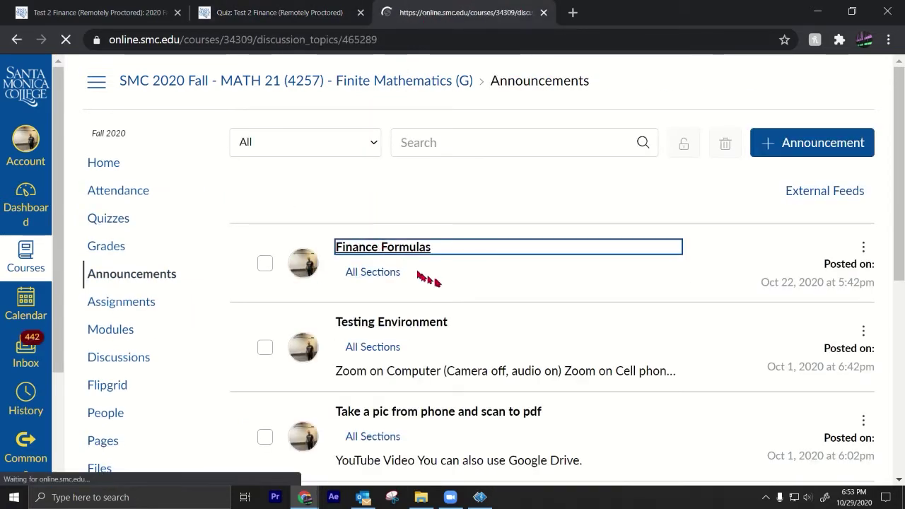
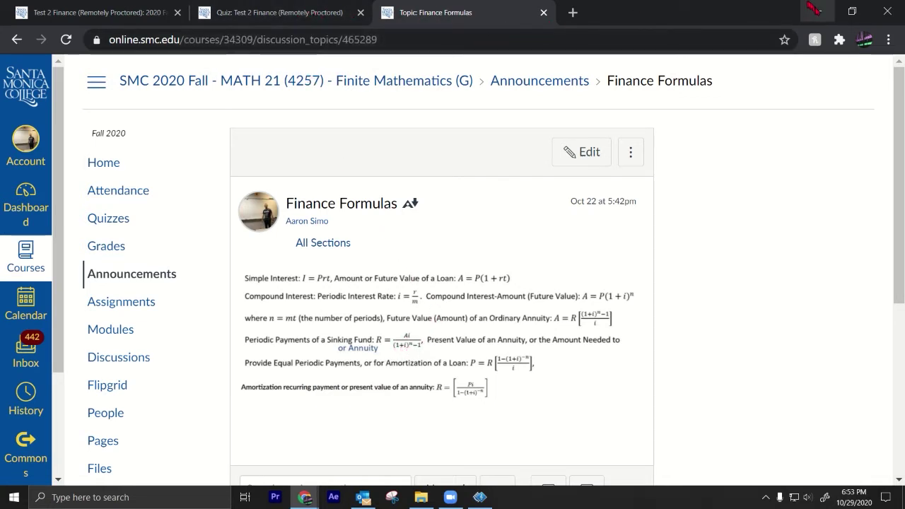
Step: Restore the browser window to half size and complete the Desmos expression as the sinking fund formula R = Ai/((1+i)^n − 1)
left_click(851, 12)
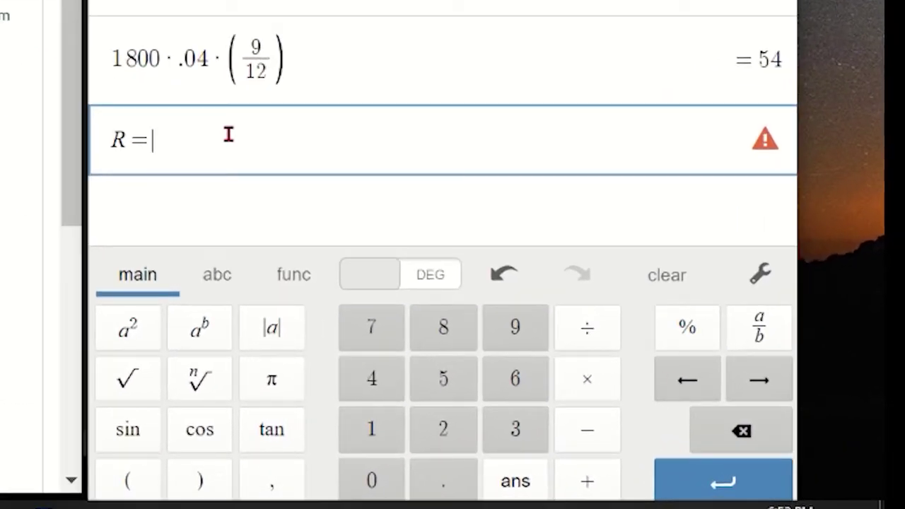
type("Ai/")
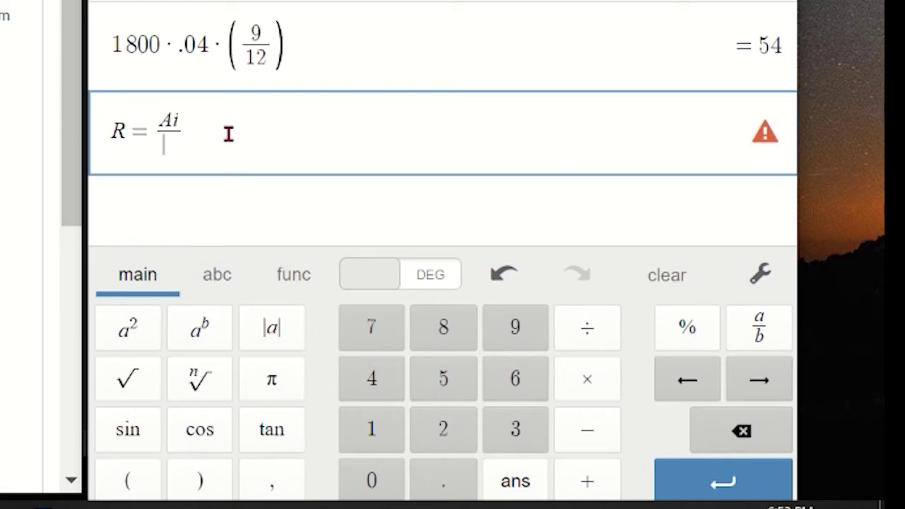
type("(1+i")
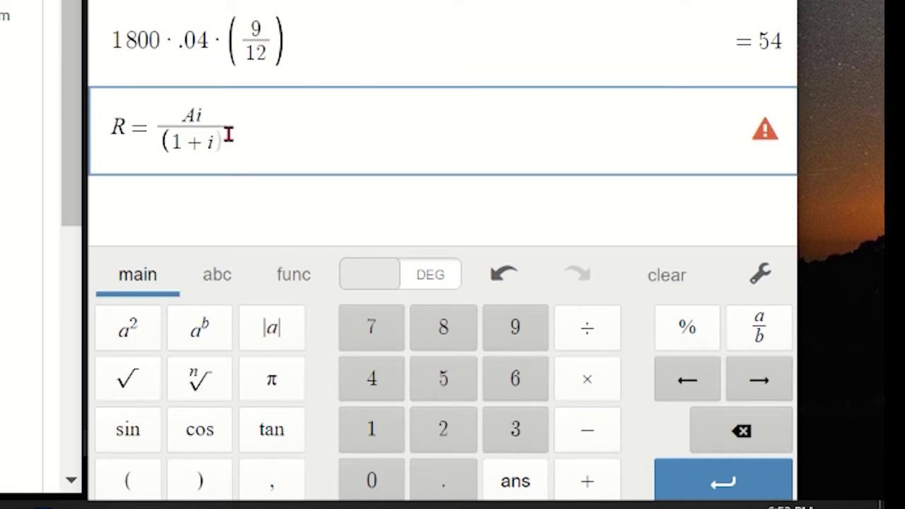
type(")")
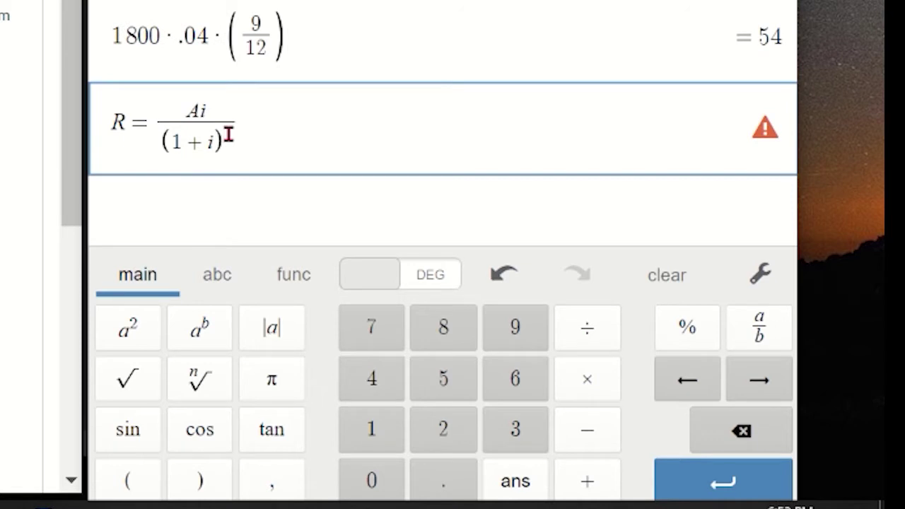
type("^n-1")
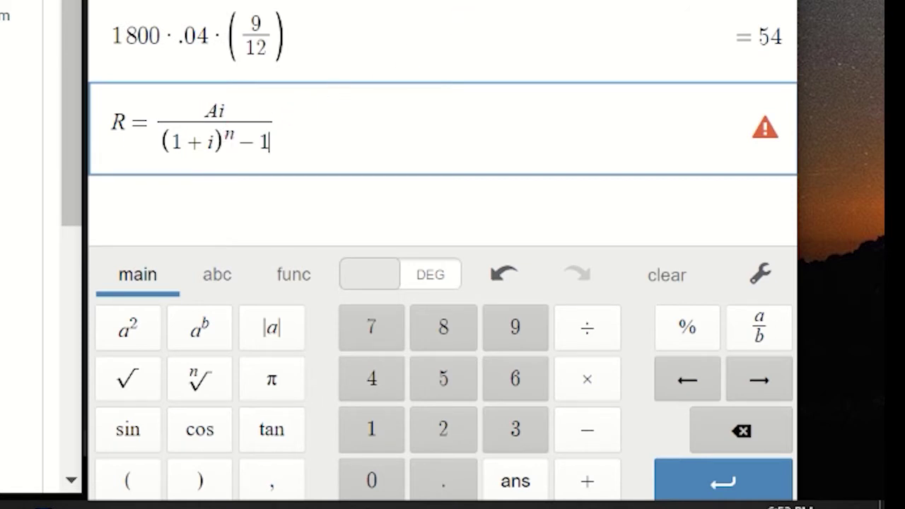
key("Return")
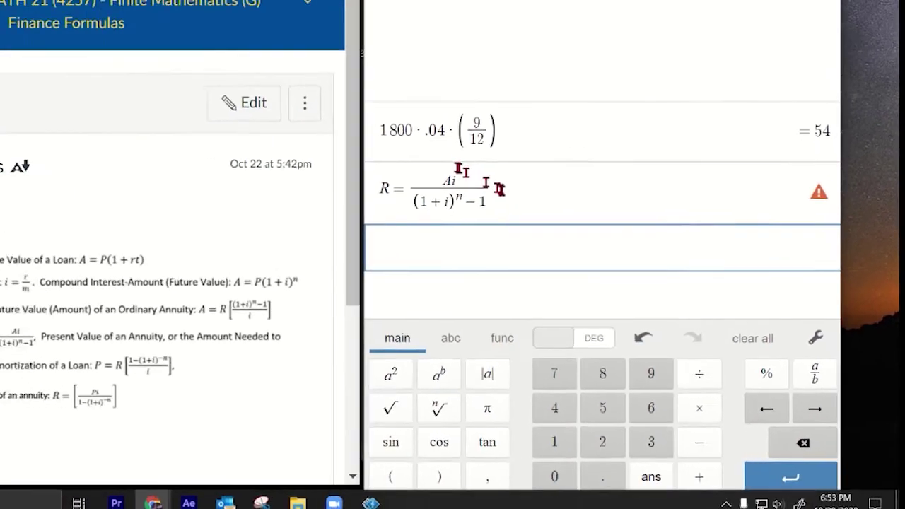
Step: Copy the sinking fund formula into the empty Desmos expression below it
left_click_drag(276, 71, 45, 91)
key("ctrl+c")
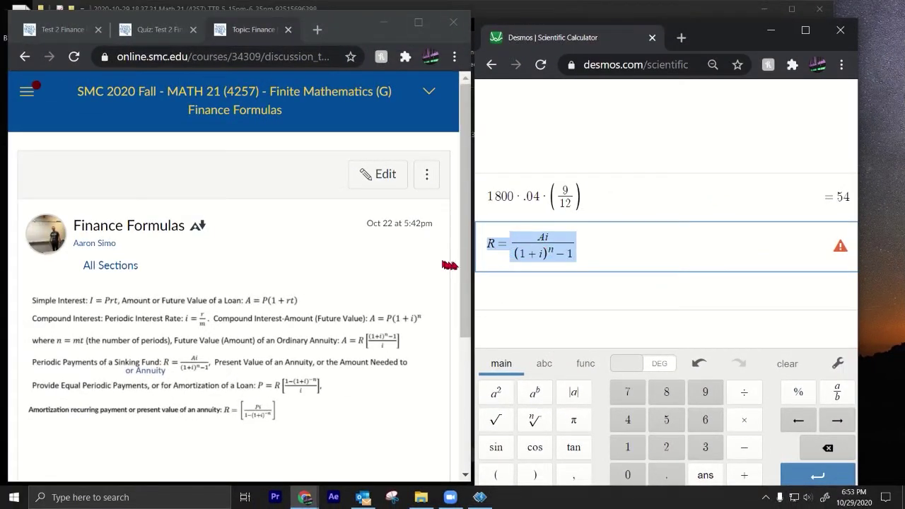
left_click(534, 297)
key("ctrl+v")
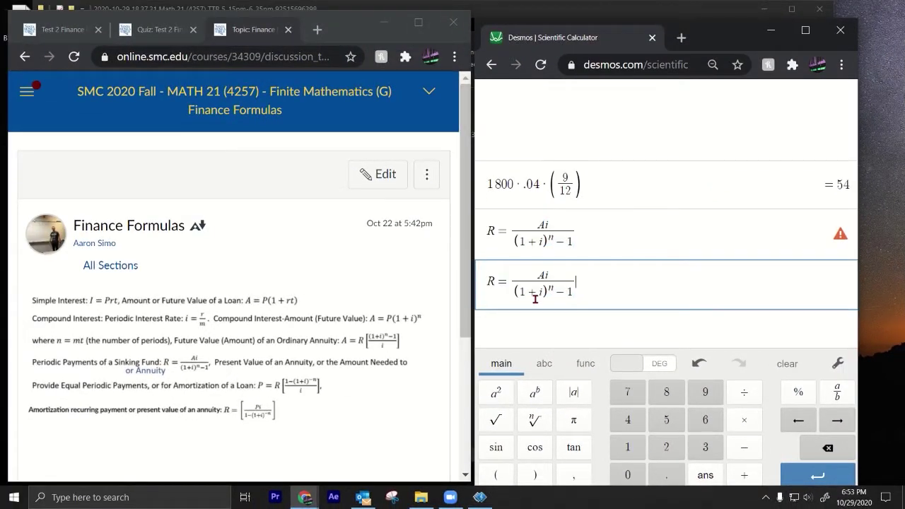
Step: Replace the numerator of the copied formula with 70000(0.075/1), consulting the Question 3 problem for the interest rate
left_click(545, 276)
type("70000")
key("Delete")
type("(")
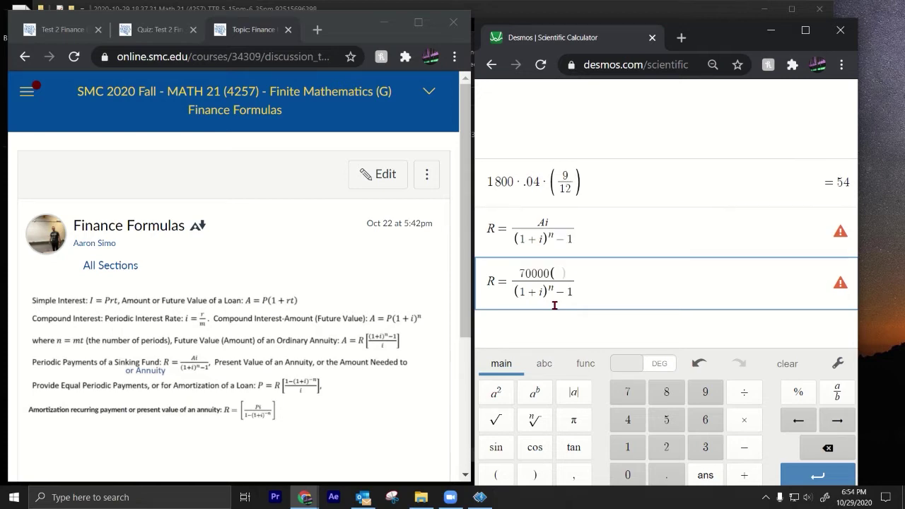
left_click(145, 28)
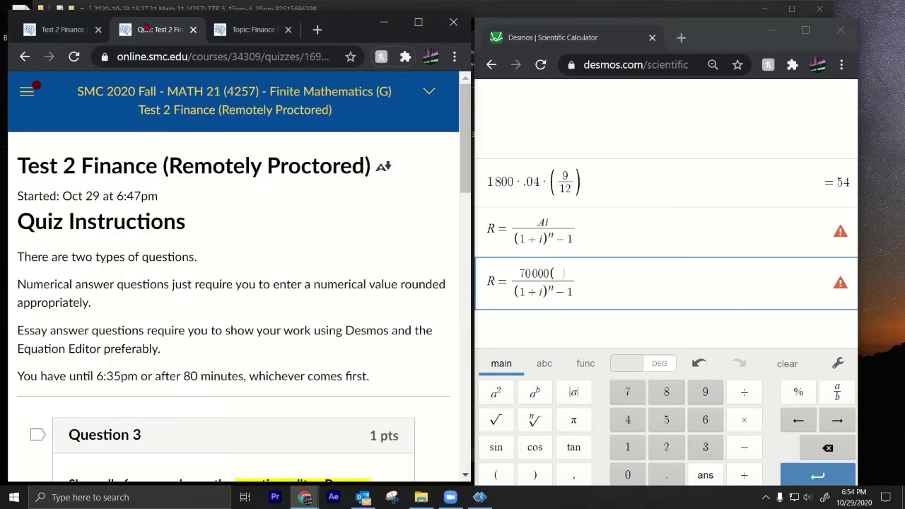
scroll(212, 233, "down", 4)
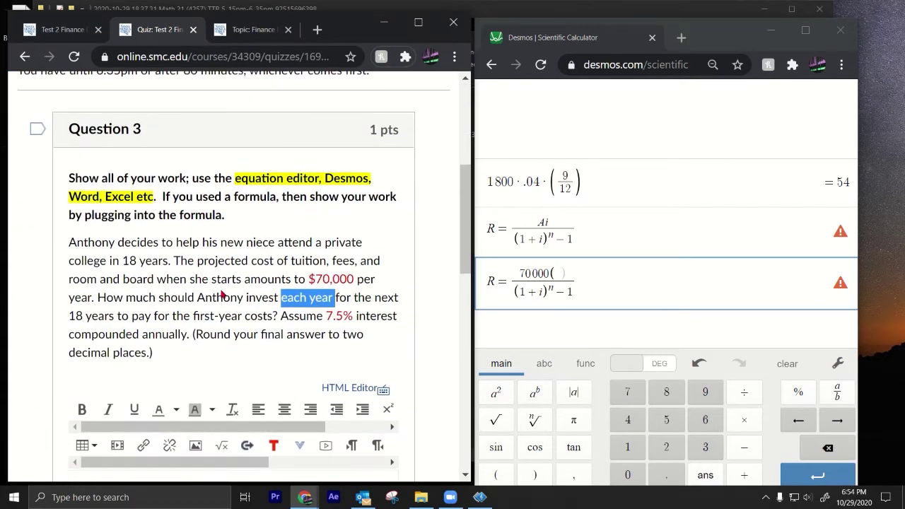
left_click(560, 271)
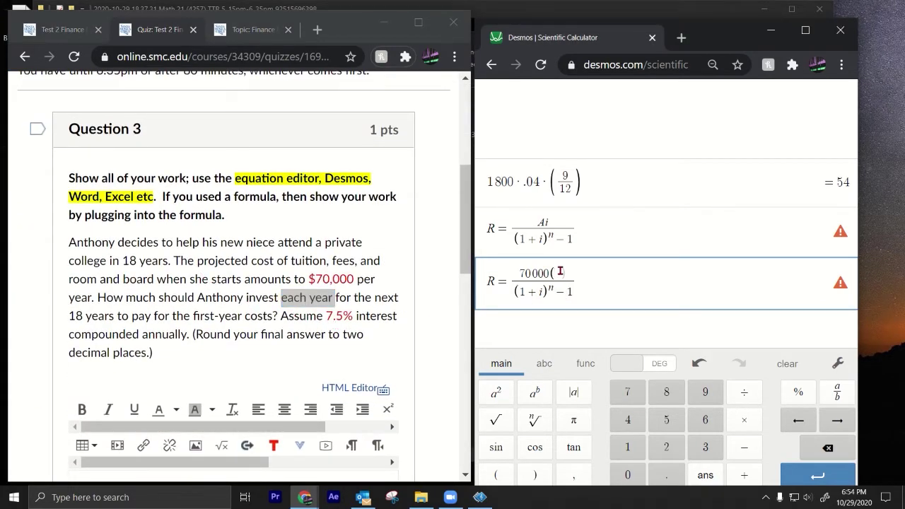
type("0.075/1")
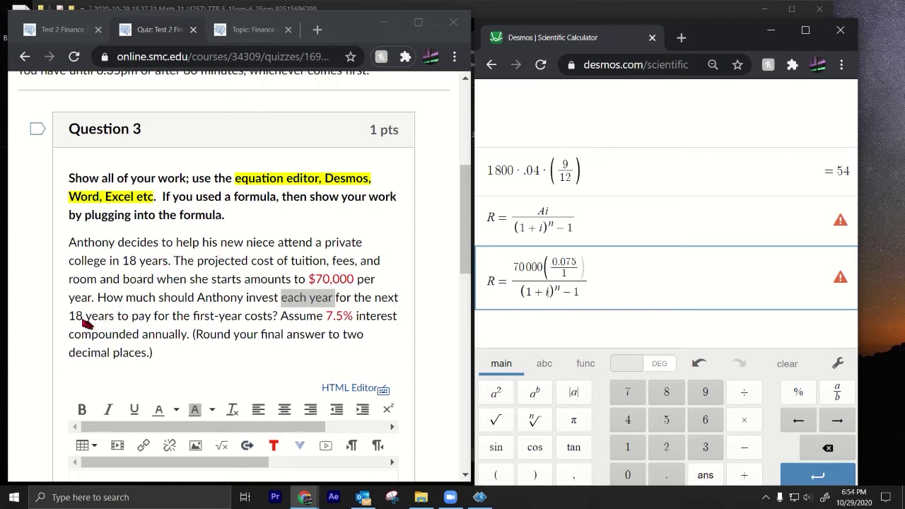
Step: Highlight the years and compounding terms in Question 3, and substitute 0.075/1 for i and 18 for n in the copied formula's denominator
left_click_drag(75, 316, 119, 322)
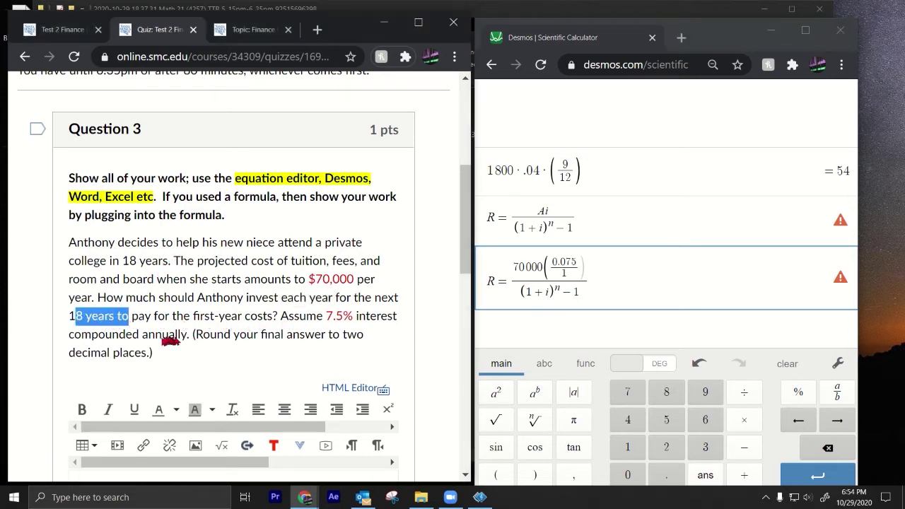
left_click_drag(168, 335, 188, 342)
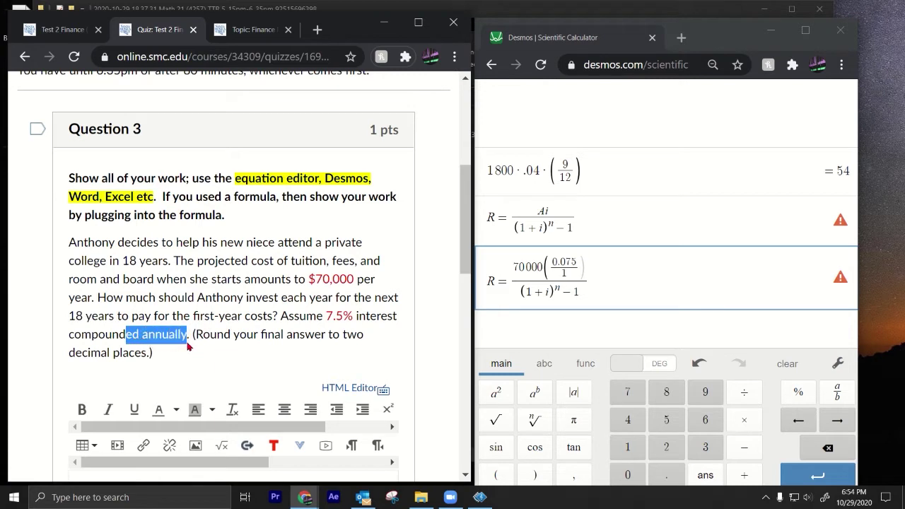
left_click(551, 305)
key("BackSpace")
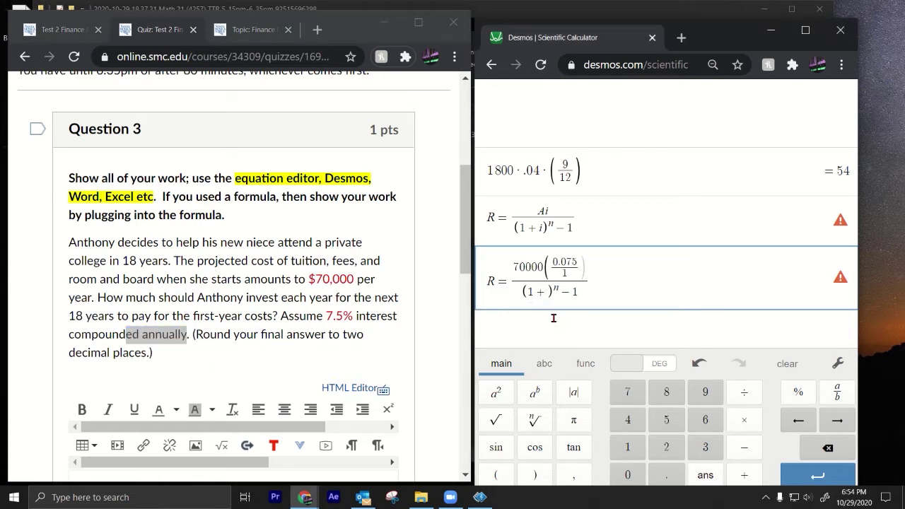
type("0.075/")
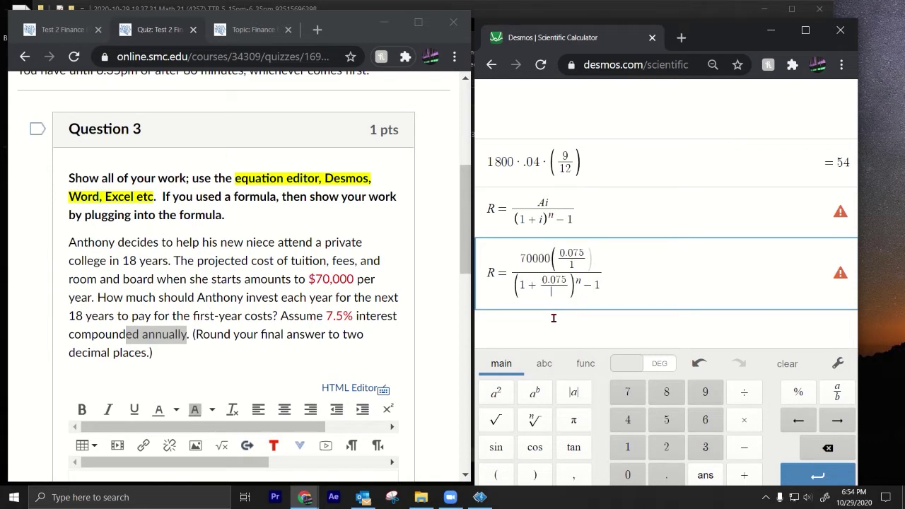
type("1")
key("BackSpace")
type("18")
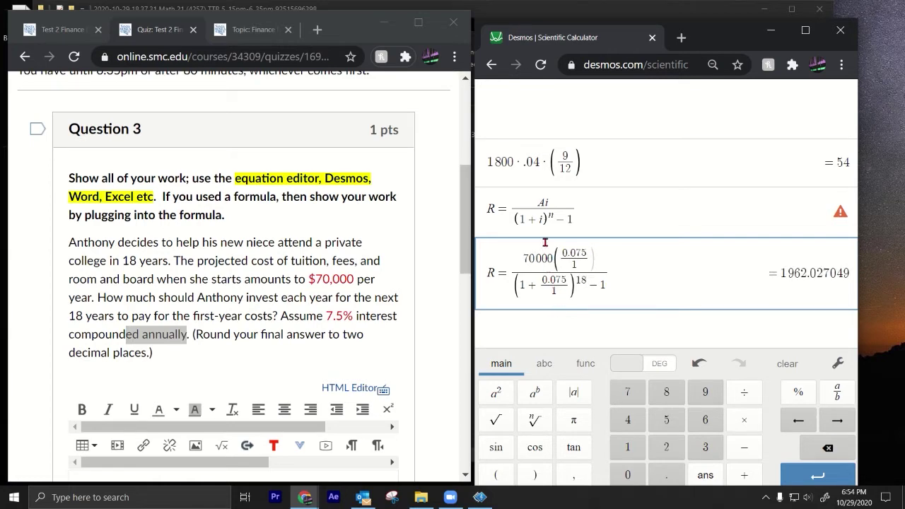
Step: Copy the substituted Desmos equation into the Advanced view of Question 3's equation editor and append an equals sign
scroll(287, 276, "down", 4)
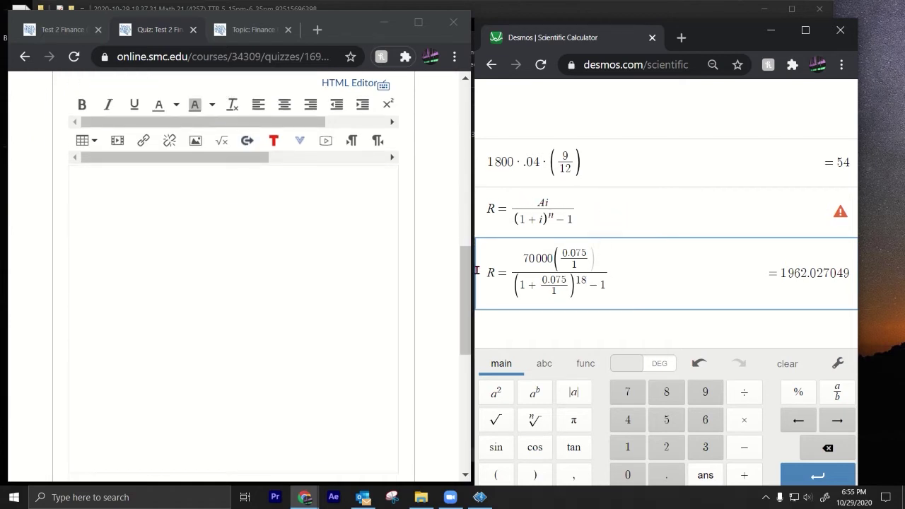
left_click_drag(484, 272, 843, 284)
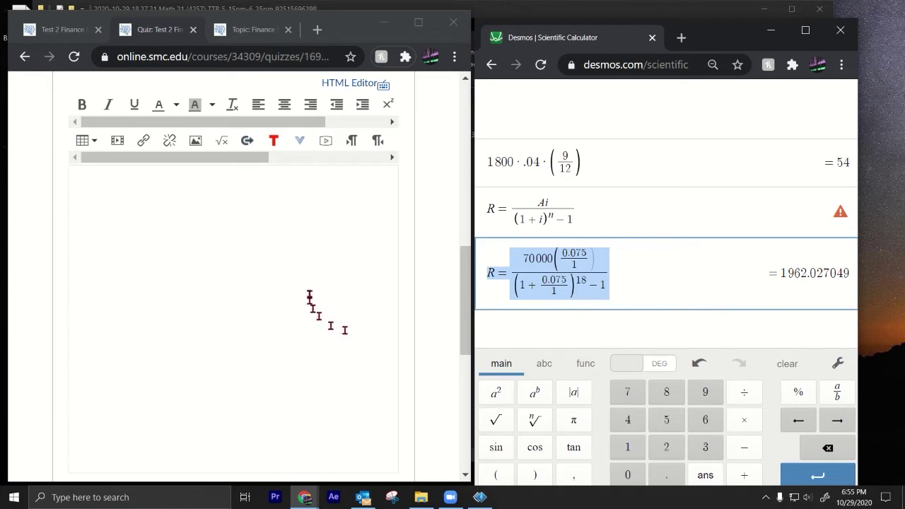
left_click(222, 140)
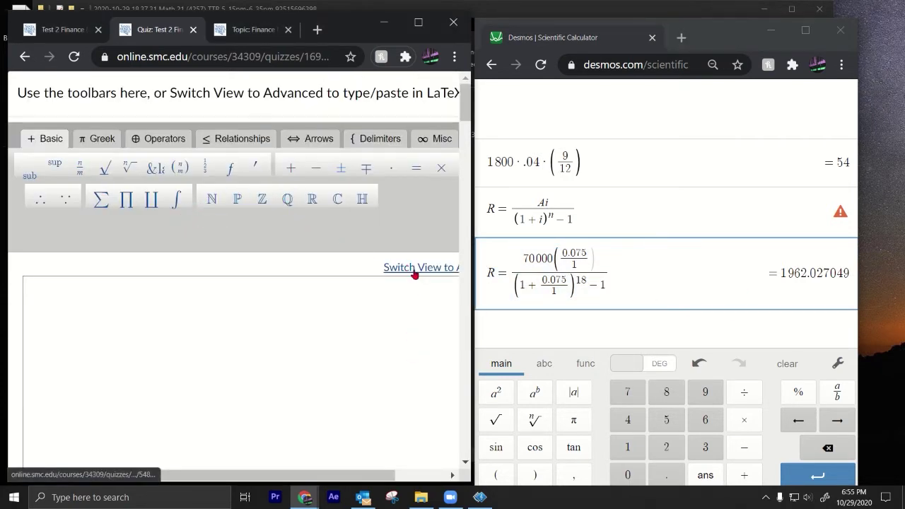
left_click(189, 301)
type("R=\\frac{70000\\left(\\frac{0.075}{1}\\right)}{\\left(1+\\frac{0.075}{1}\\right)^{18}-1}")
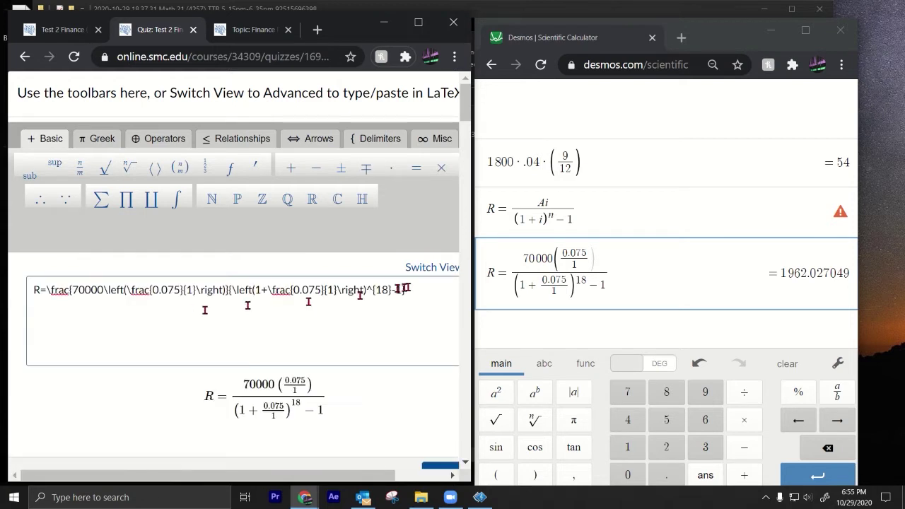
type("=")
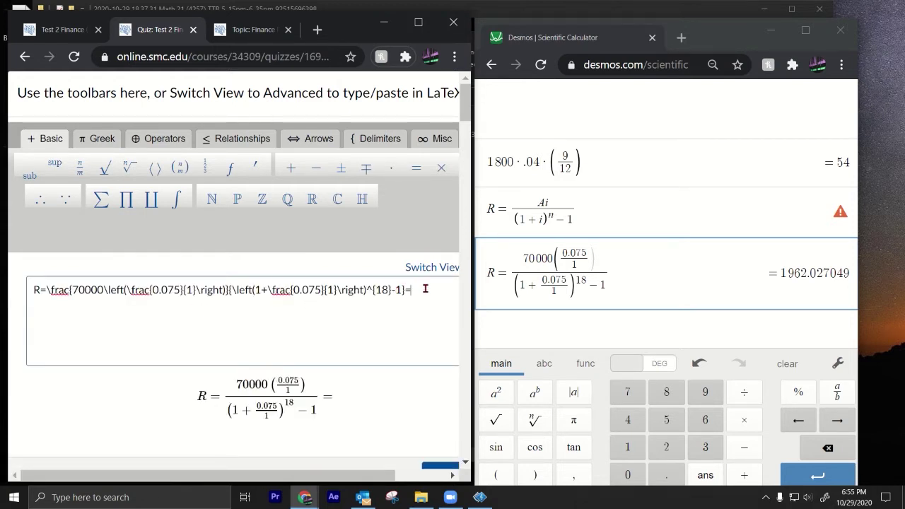
Step: Copy the Desmos result 1962.027049 after the equals sign and insert the equation into the Question 3 answer
double_click(781, 273)
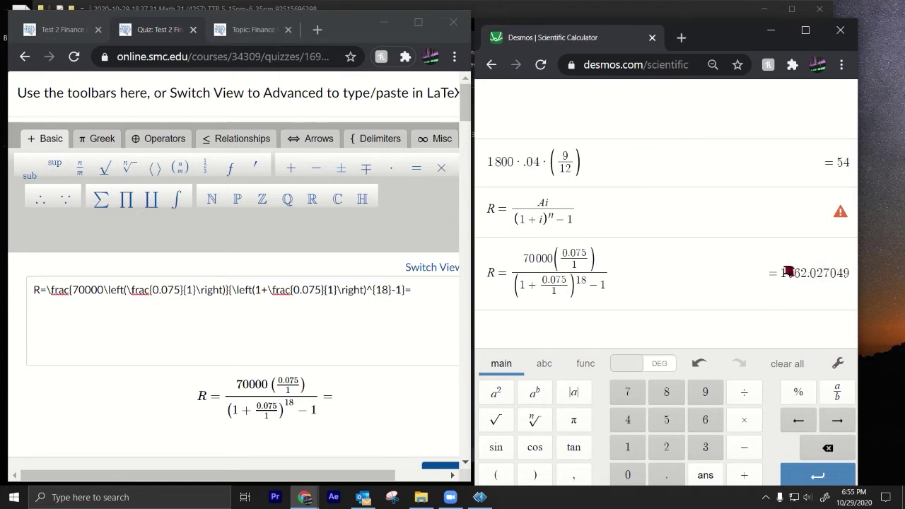
left_click_drag(783, 273, 839, 272)
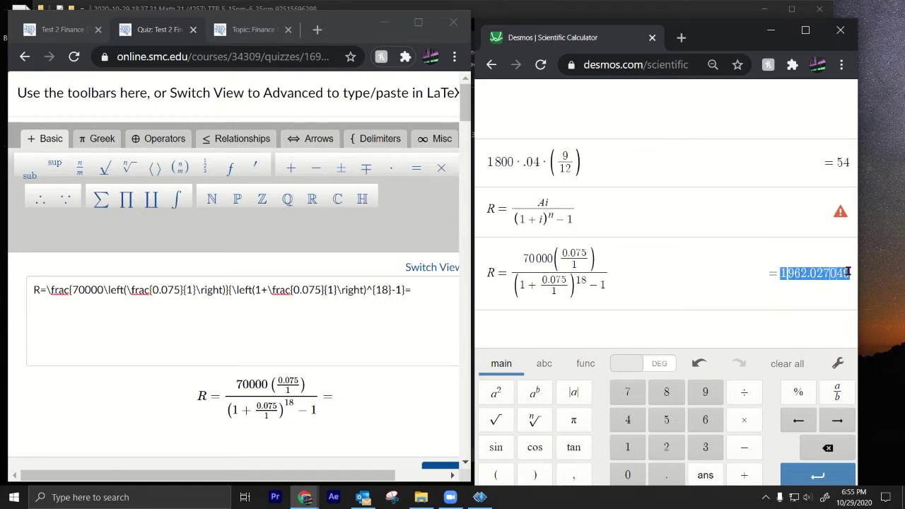
key("ctrl+c")
left_click(442, 296)
key("ctrl+v")
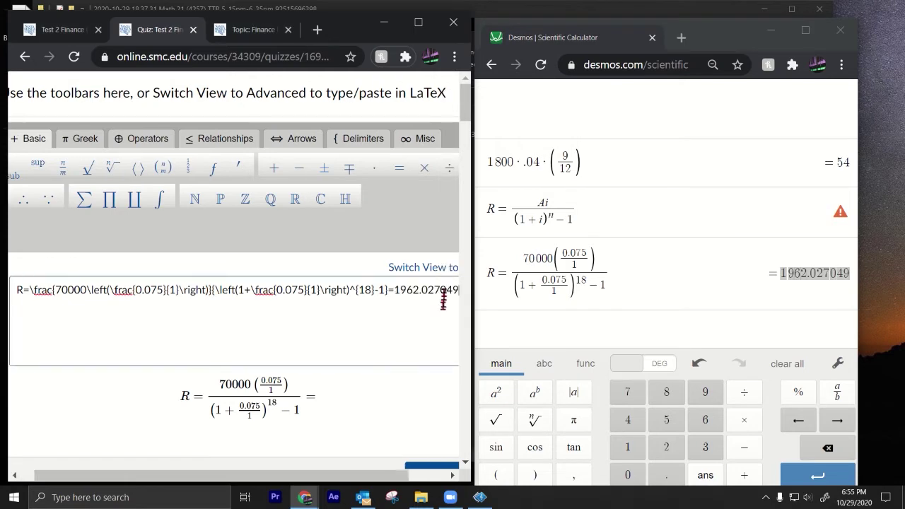
scroll(366, 418, "down", 3)
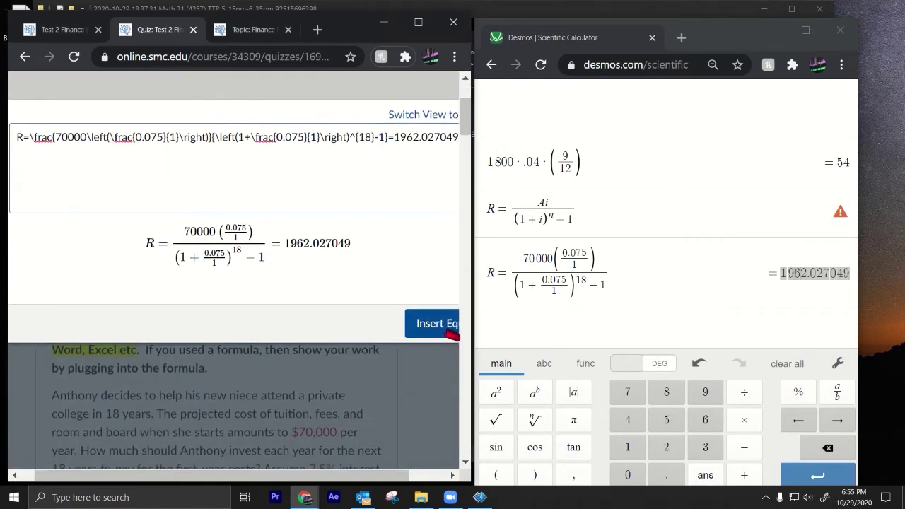
left_click(439, 328)
Step: Enlarge the inserted equation to nearly the width of the answer box and place the cursor on the line below it
left_click(229, 166)
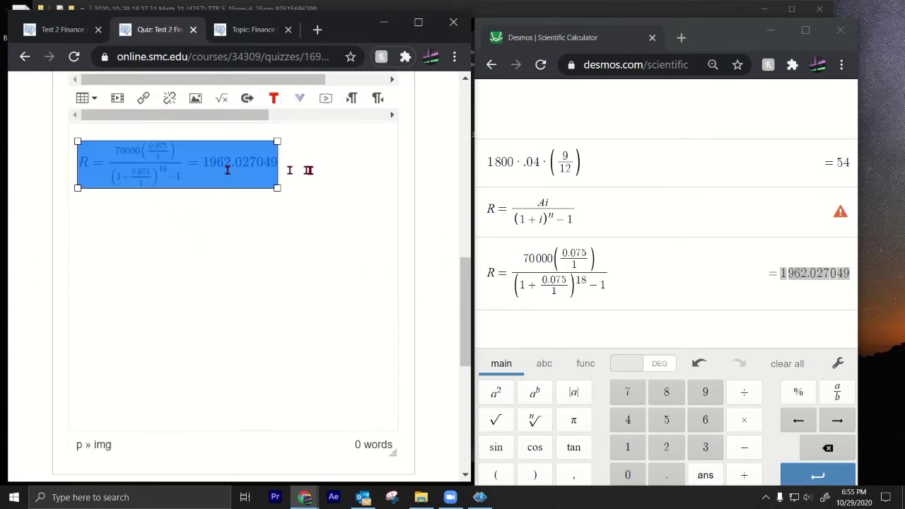
left_click_drag(278, 188, 353, 207)
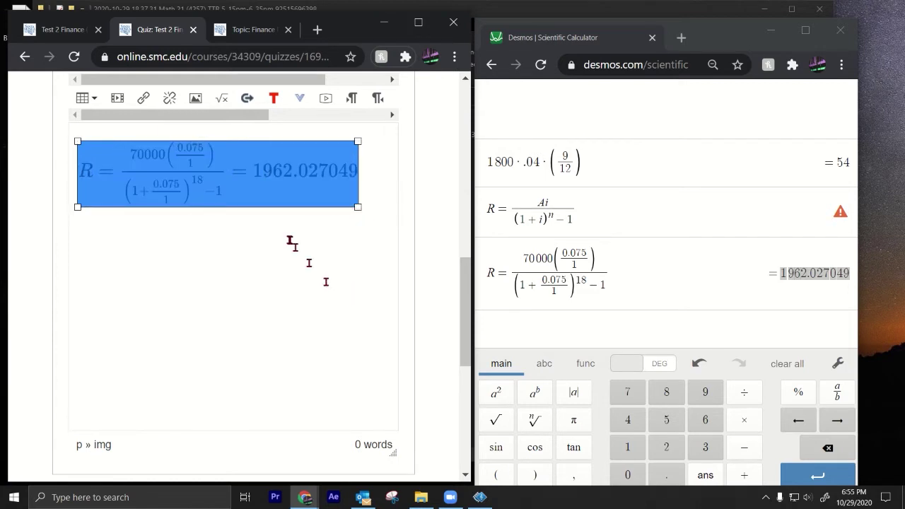
left_click(335, 255)
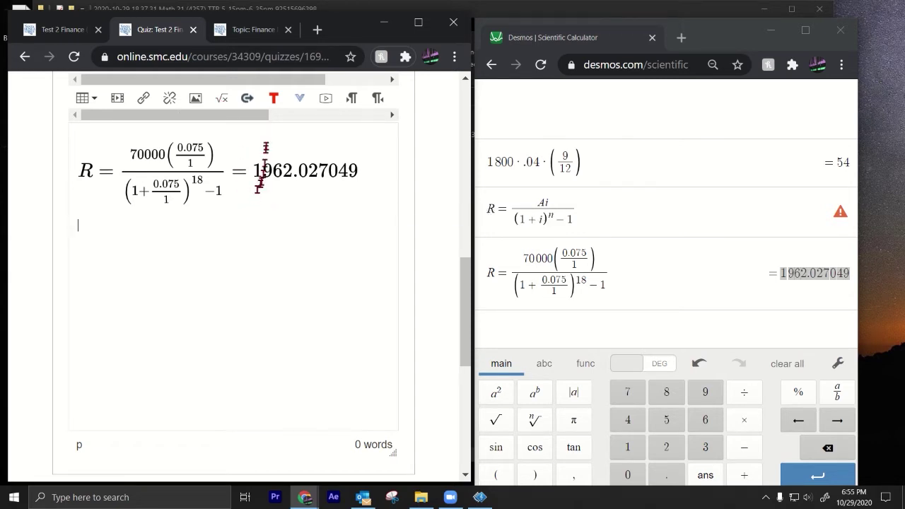
Step: Try to insert the Desmos equation for Question 3 through the equation editor's Basic view, and delete the inserted result from the answer
left_click_drag(637, 275, 475, 271)
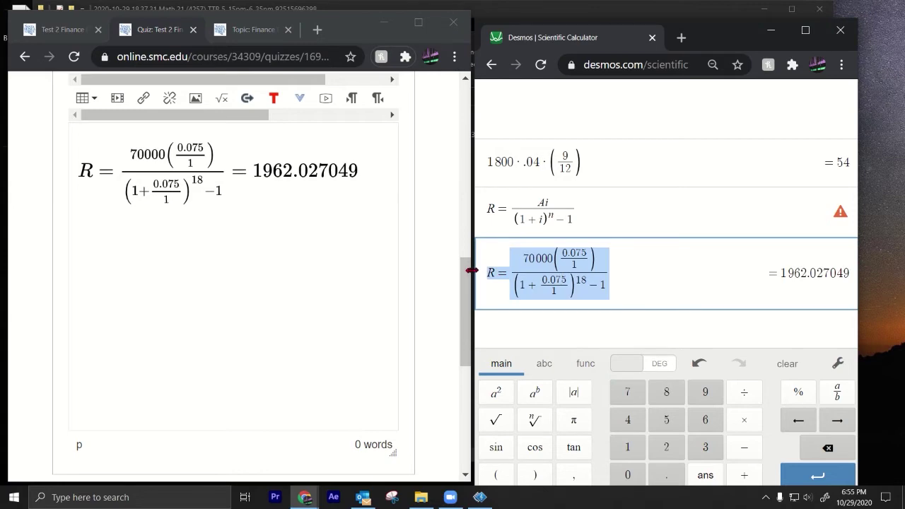
left_click(221, 98)
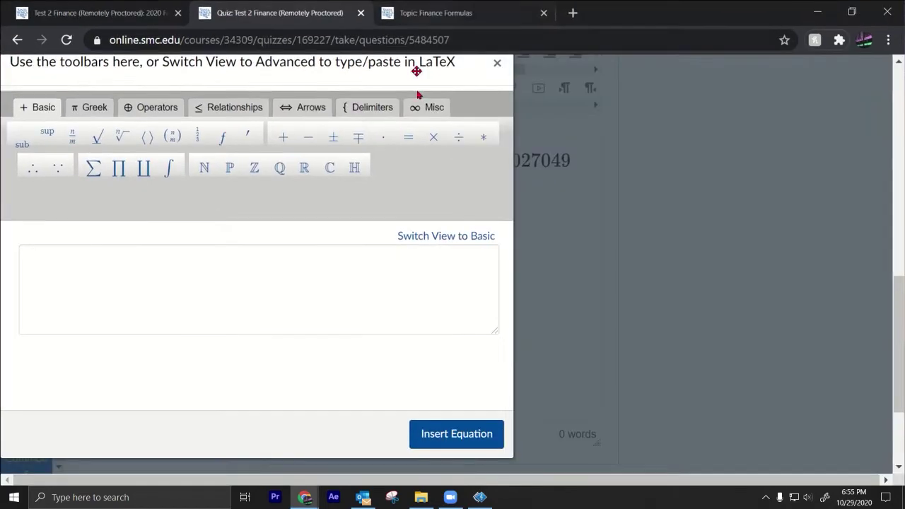
left_click(418, 22)
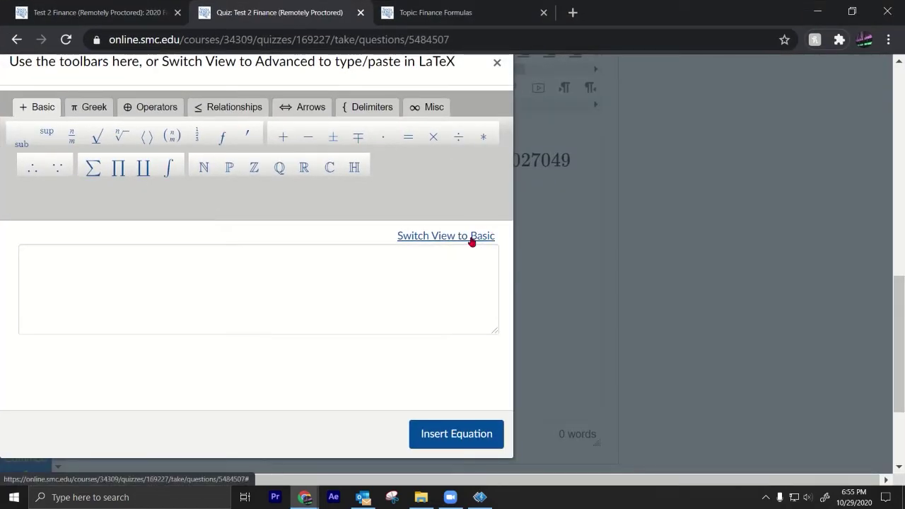
left_click(471, 239)
left_click(142, 284)
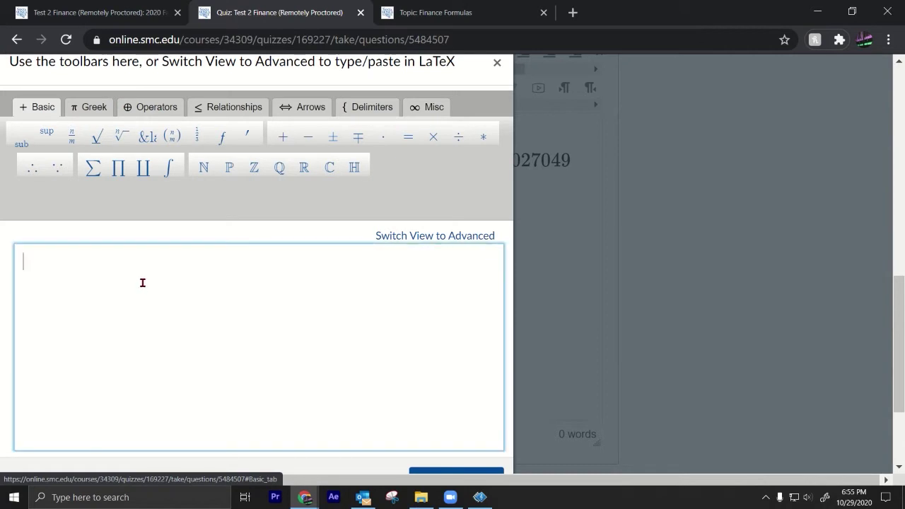
key("ctrl+v")
scroll(381, 376, "down", 5)
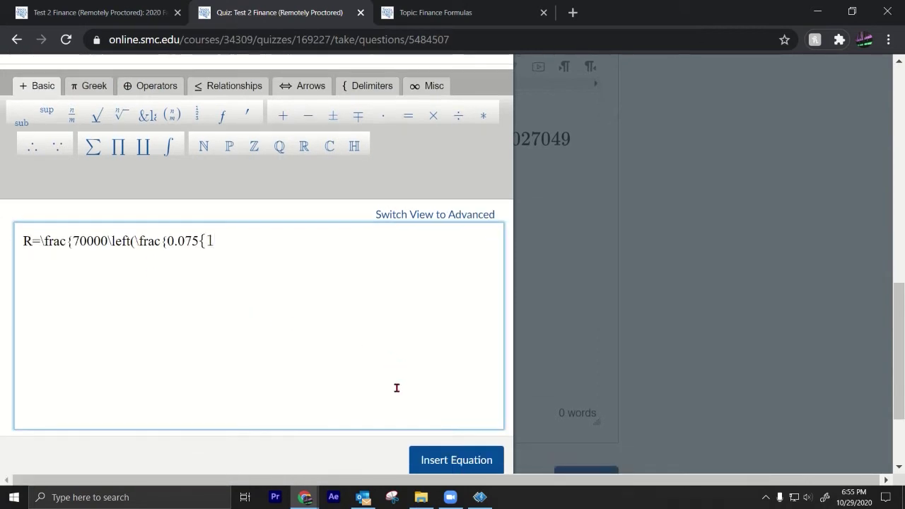
left_click(460, 332)
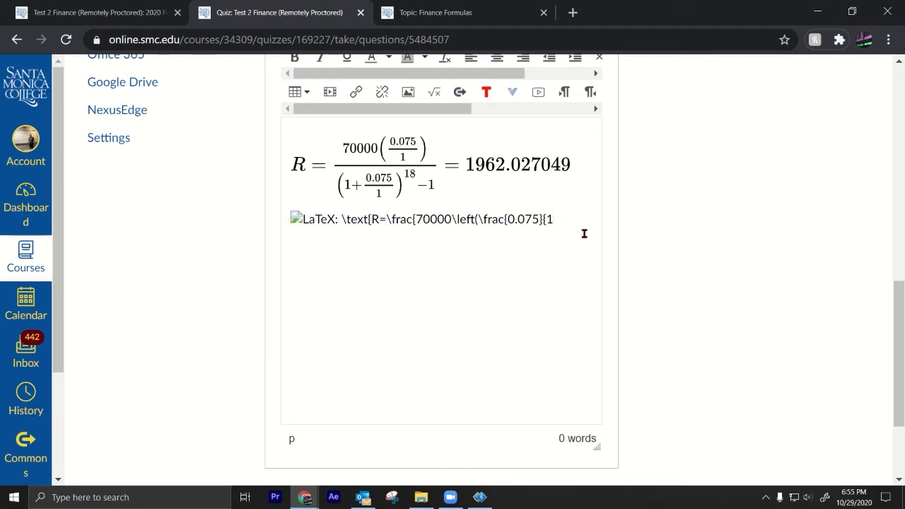
key("BackSpace")
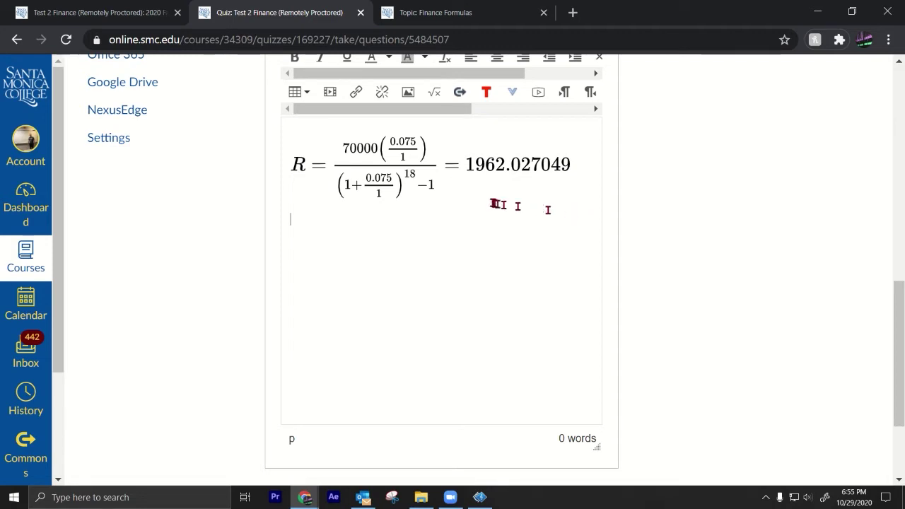
Step: Write "1962.03 per year" below the equation in the Question 3 answer and go on to Question 4
scroll(495, 204, "up", 1)
scroll(488, 203, "up", 1)
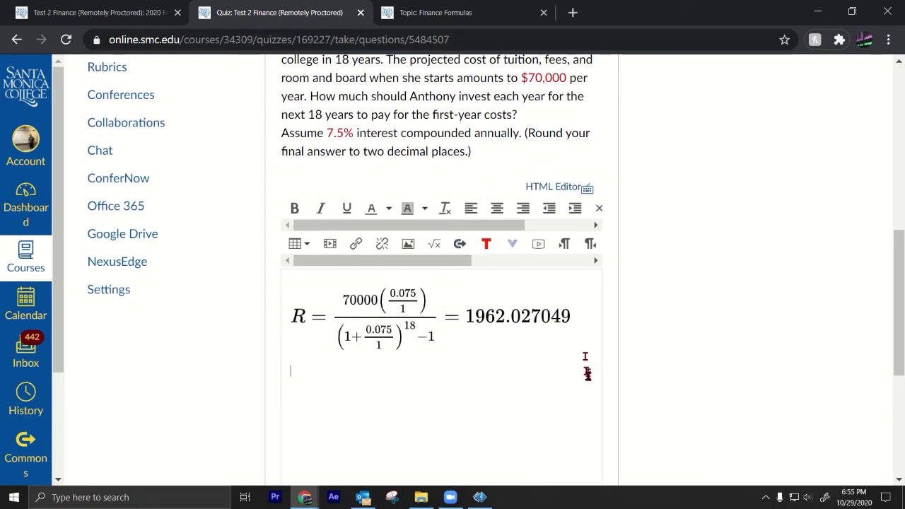
left_click(585, 318)
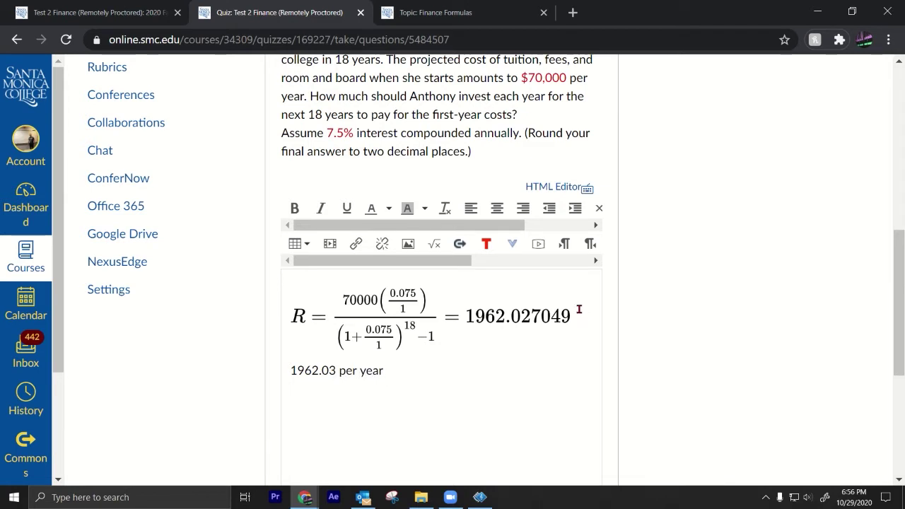
scroll(643, 296, "down", 3)
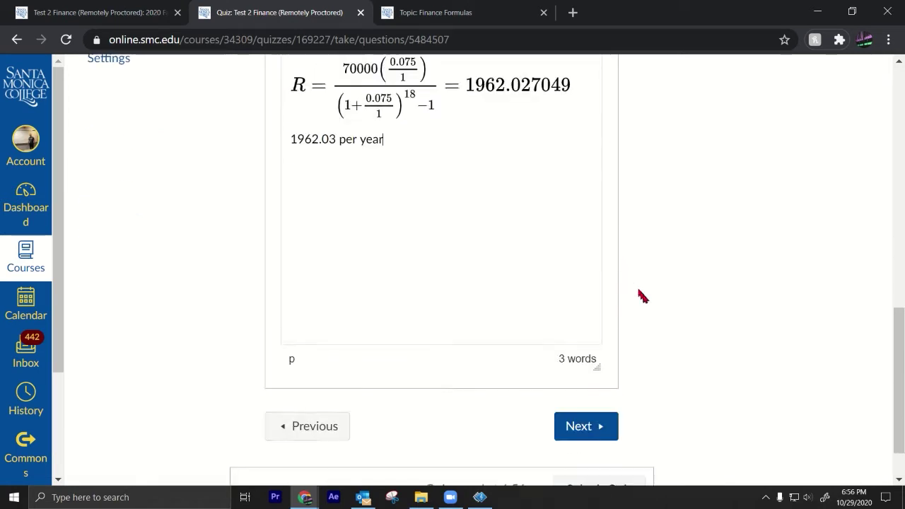
left_click(601, 366)
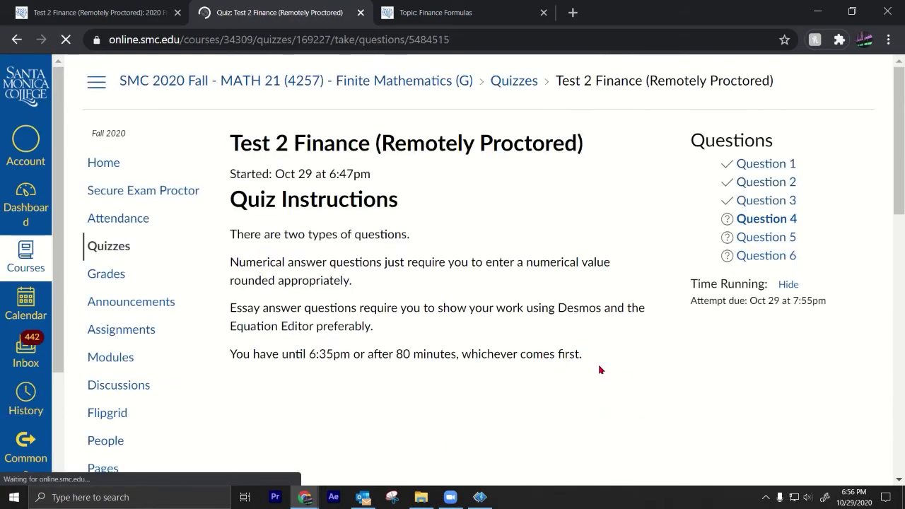
Step: Examine Question 4, highlighting the invested principal, the compounding frequency, the amount asked for and the time period
scroll(583, 362, "down", 2)
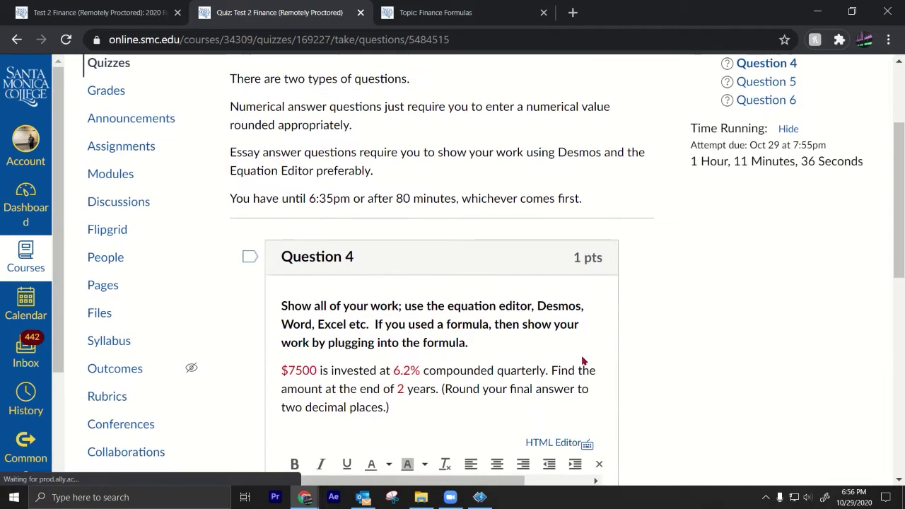
scroll(583, 361, "down", 1)
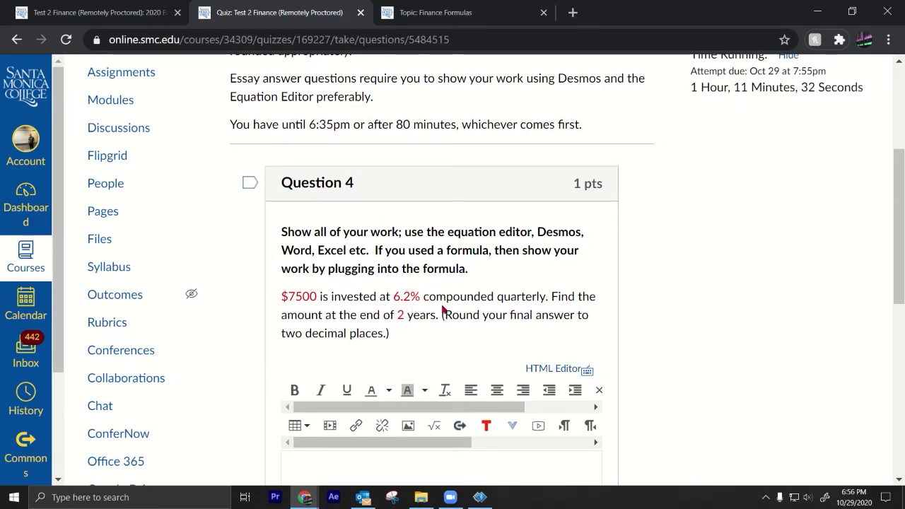
left_click_drag(453, 297, 546, 299)
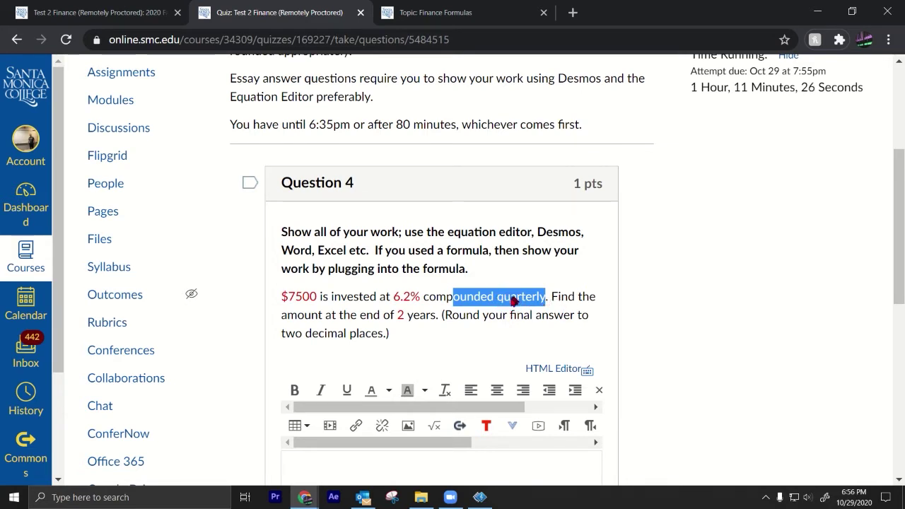
left_click(569, 296)
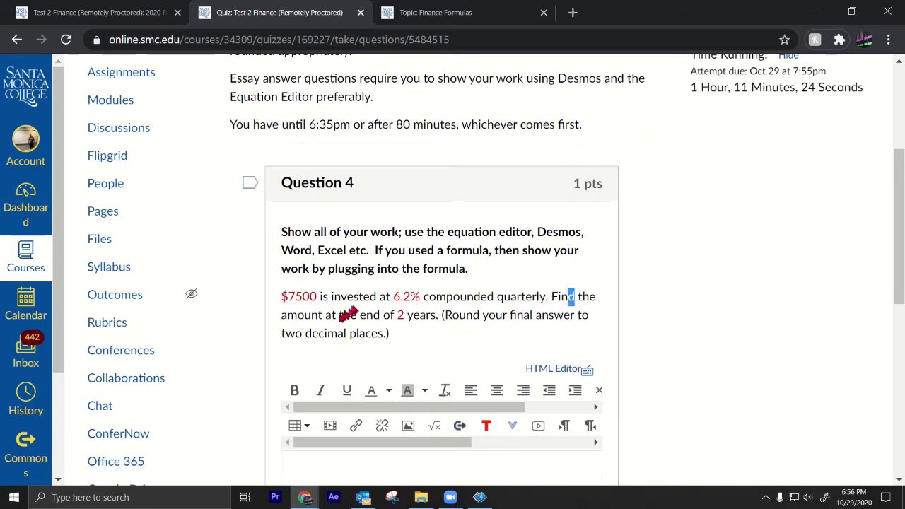
left_click_drag(343, 316, 424, 325)
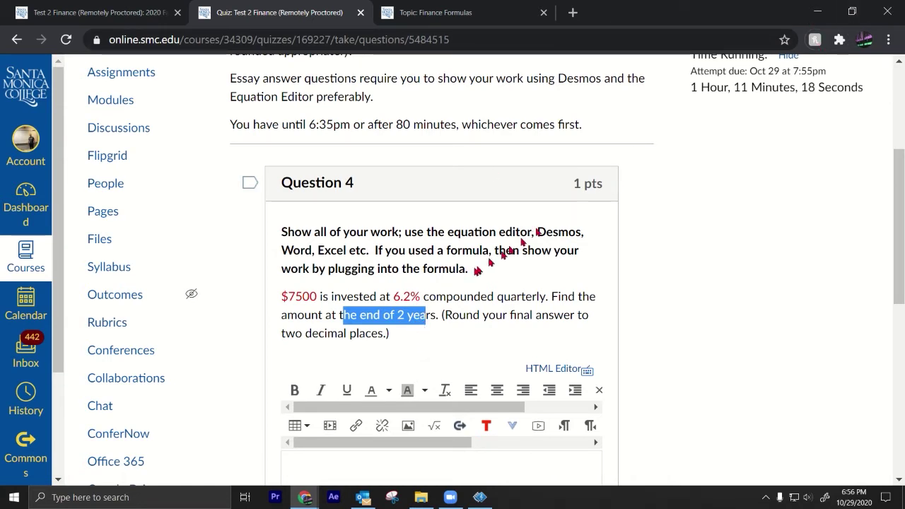
left_click_drag(431, 298, 390, 335)
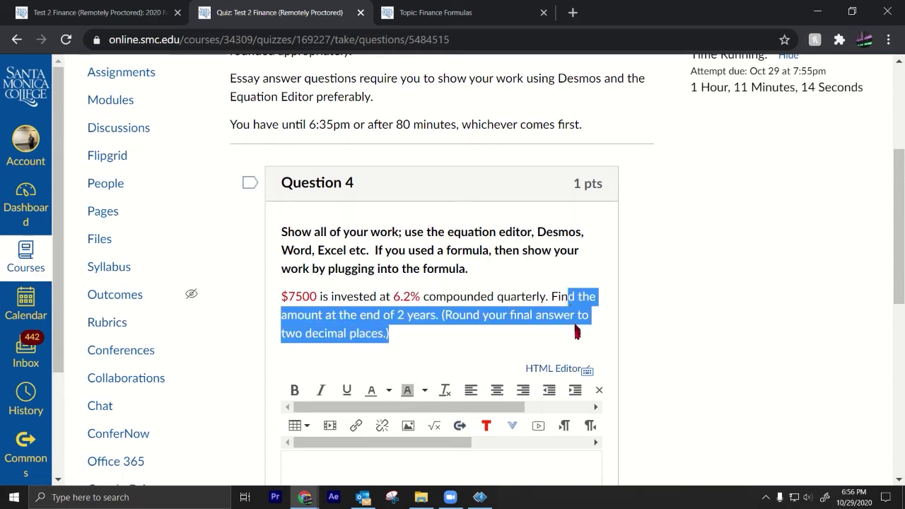
left_click_drag(327, 309, 270, 296)
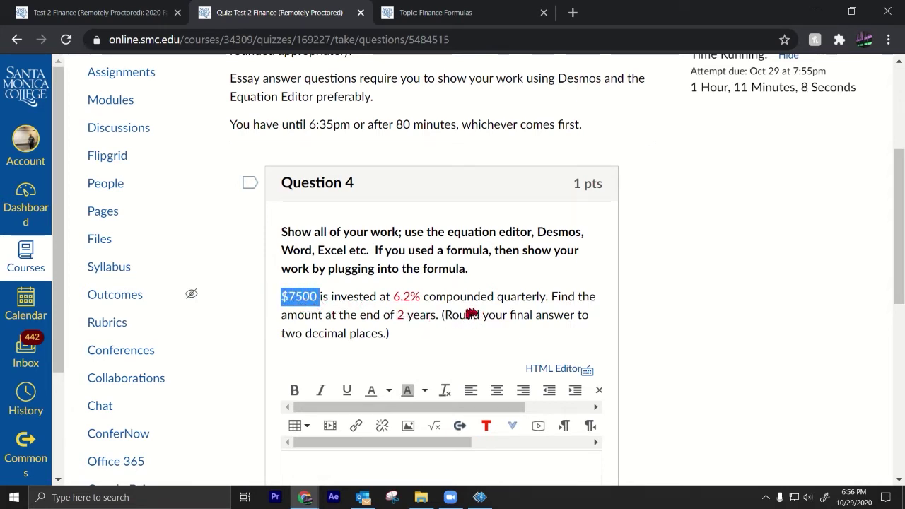
left_click_drag(551, 297, 312, 323)
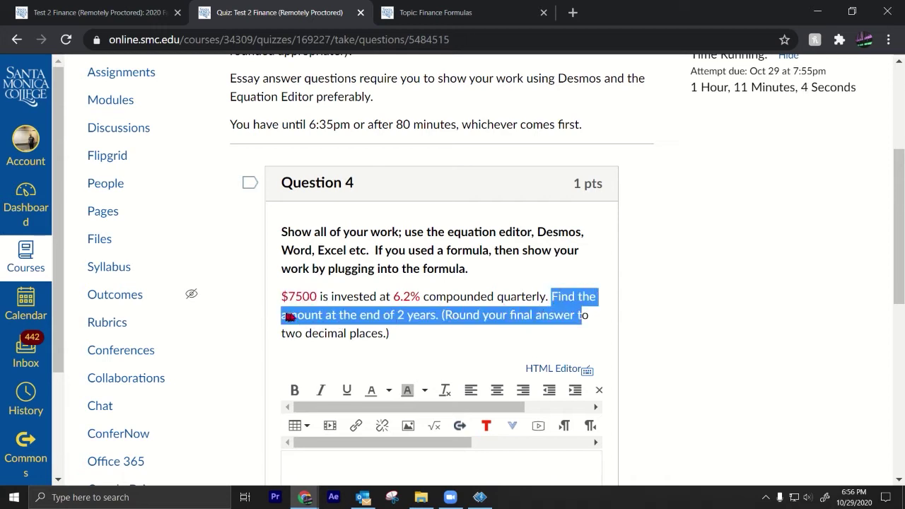
left_click(291, 317)
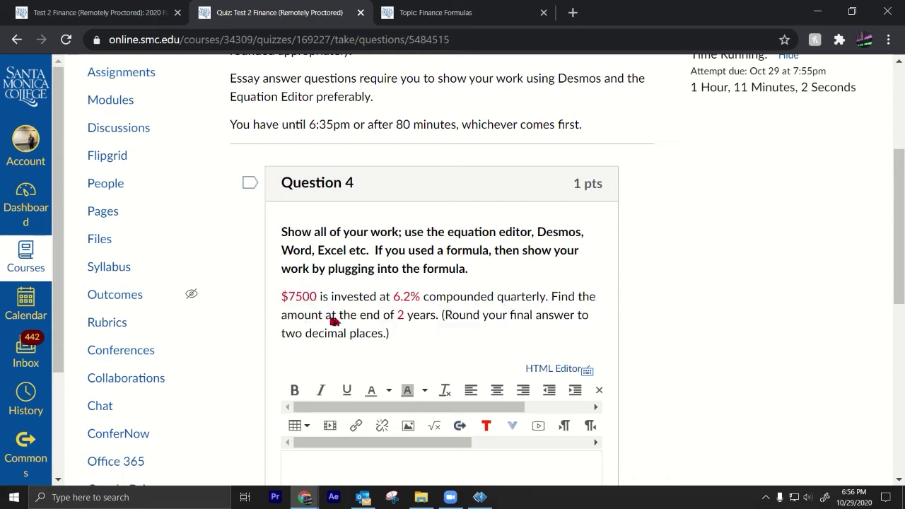
left_click_drag(329, 318, 438, 321)
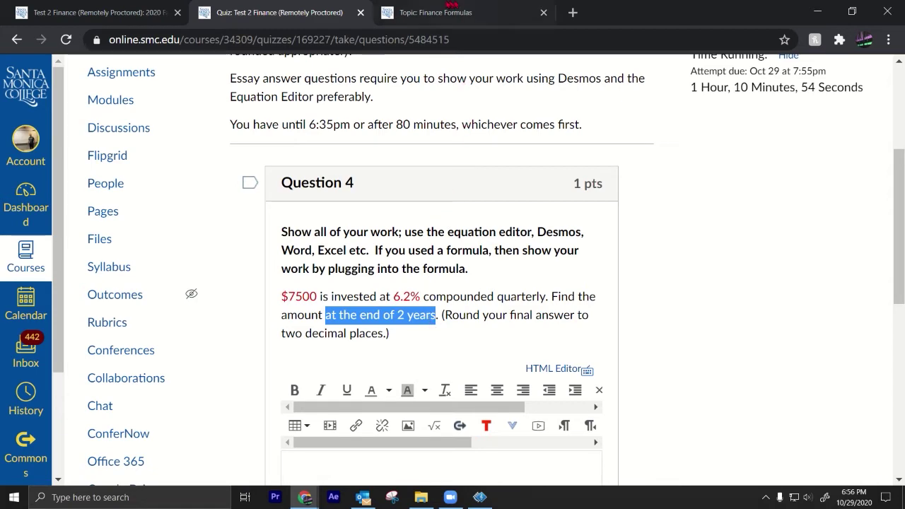
Step: Consult the Finance Formulas page and enter the compound interest formula A=P(1+i)^n on a new line in Desmos
left_click(448, 17)
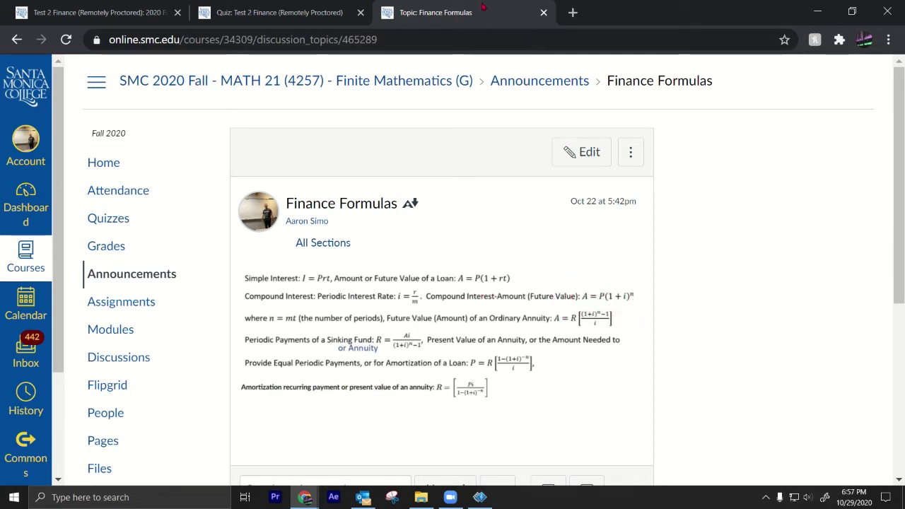
left_click(852, 11)
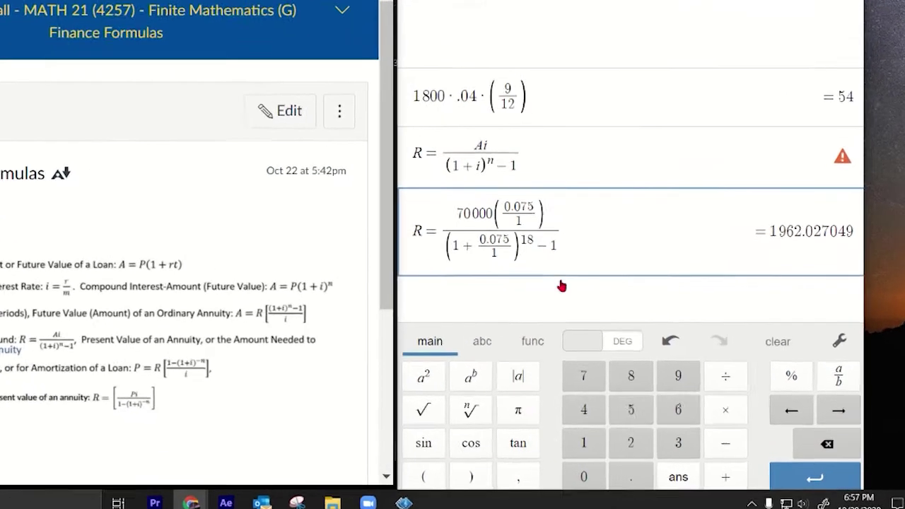
left_click(601, 321)
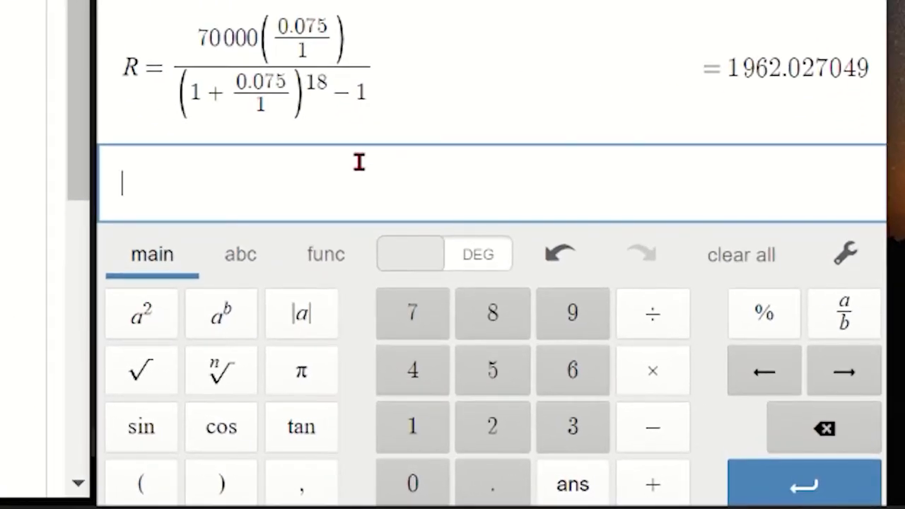
type("A=P(")
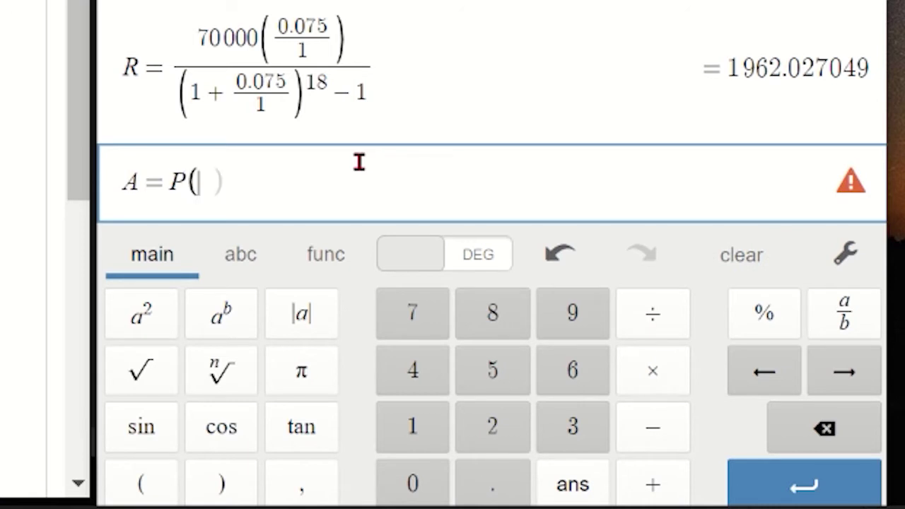
type("1+i)")
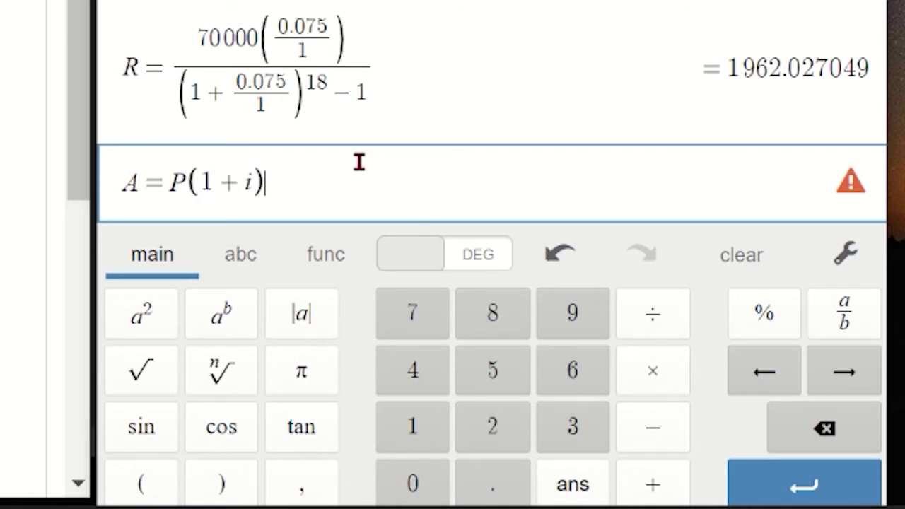
type("^n")
key("Return")
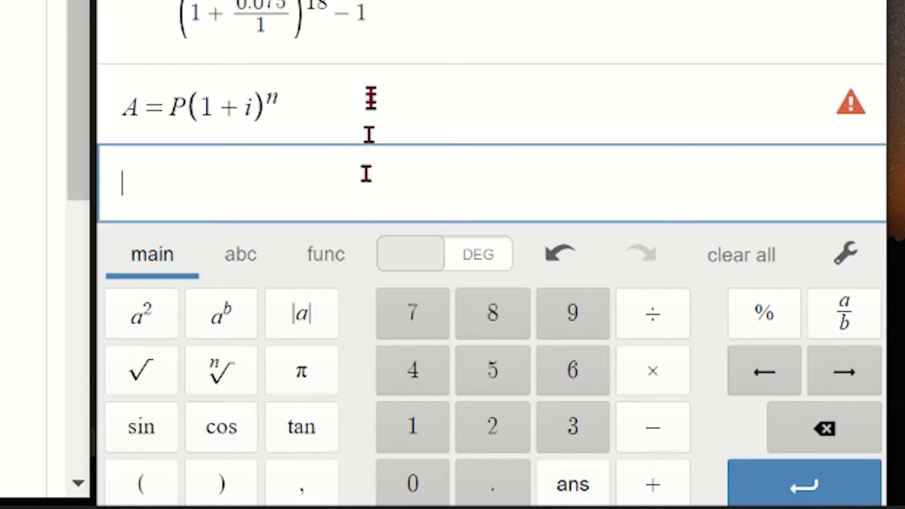
Step: Duplicate the compound interest formula on the next Desmos line and replace P with 7500 in the copy
left_click_drag(325, 88, 43, 112)
key("ctrl+c")
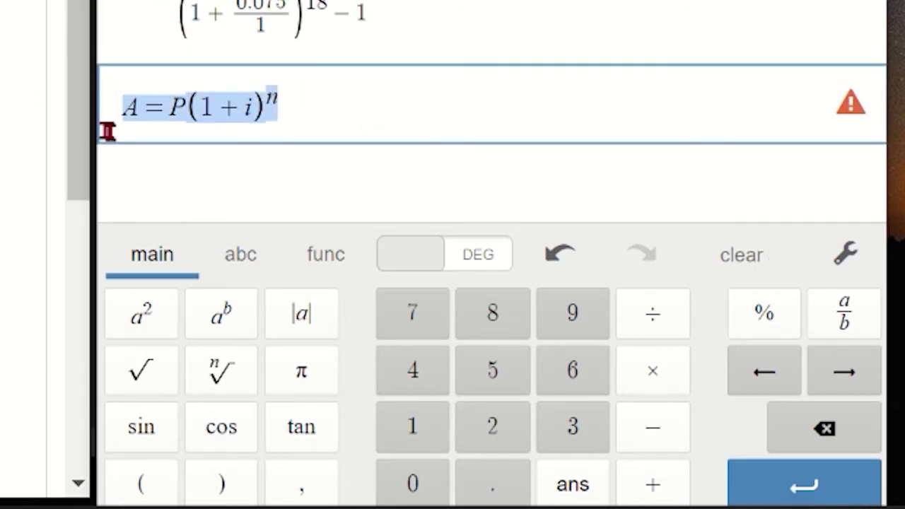
left_click(243, 189)
key("ctrl+v")
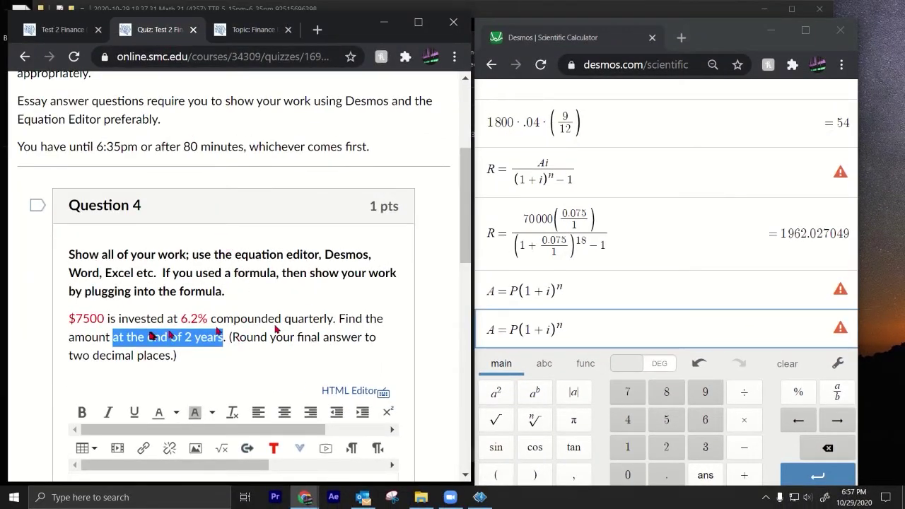
left_click(518, 330)
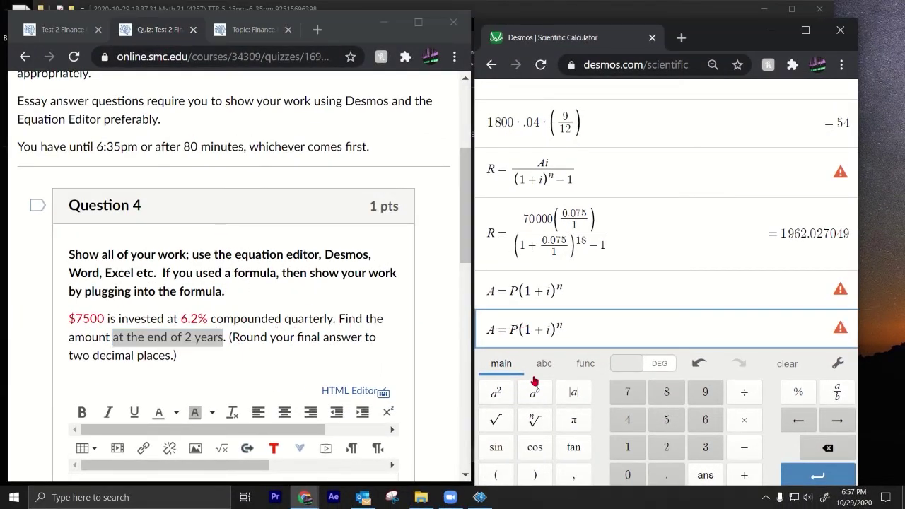
key("BackSpace")
type("7500")
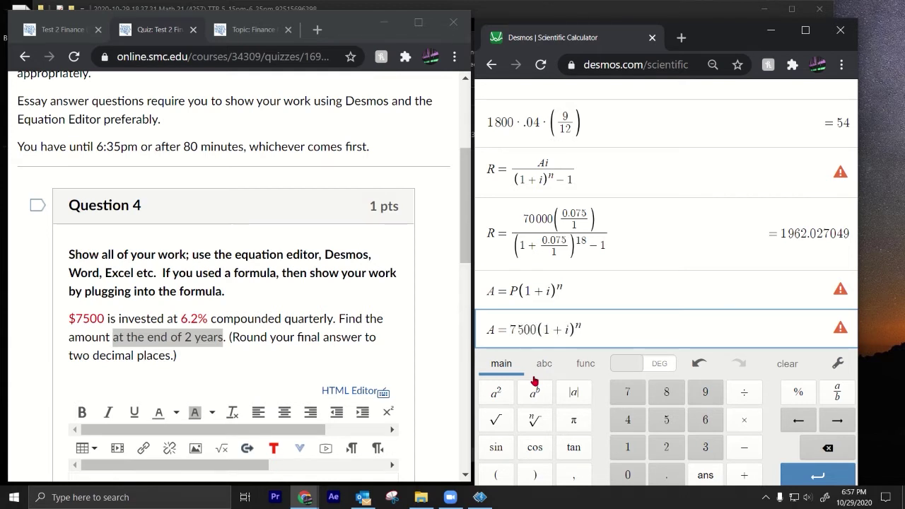
Step: Replace i with the quarterly rate 0.062/4 in the copied compound interest formula
key("Right")
key("Right")
key("Right")
key("Right")
key("BackSpace")
type("0.062/")
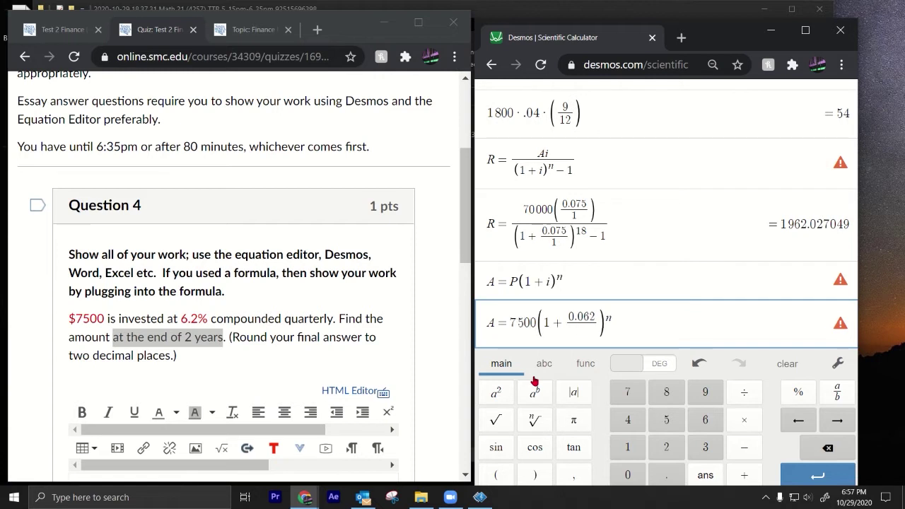
type("4")
Step: Replace the exponent n with 8 in the copied compound interest formula
key("Right")
key("Right")
key("BackSpace")
key("BackSpace")
type("^8 ")
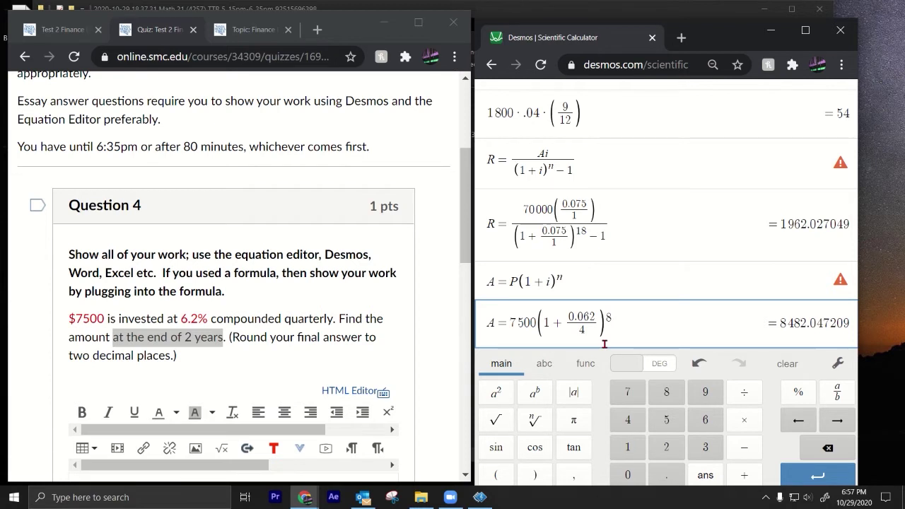
Step: Append an equals sign and the result 8482.047209 to the substituted Desmos equation, and select the whole equation for Question 4's answer
type("=")
left_click_drag(777, 324, 625, 324)
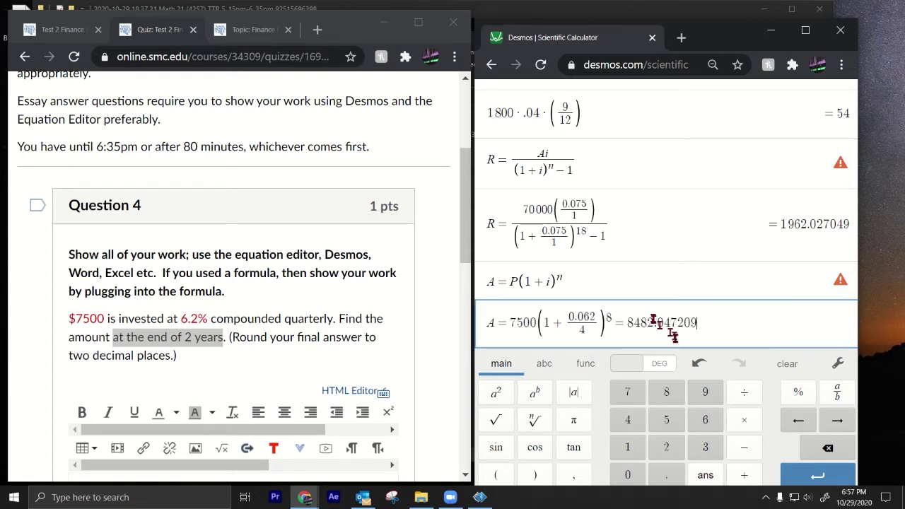
left_click_drag(700, 326, 498, 305)
scroll(222, 333, "down", 3)
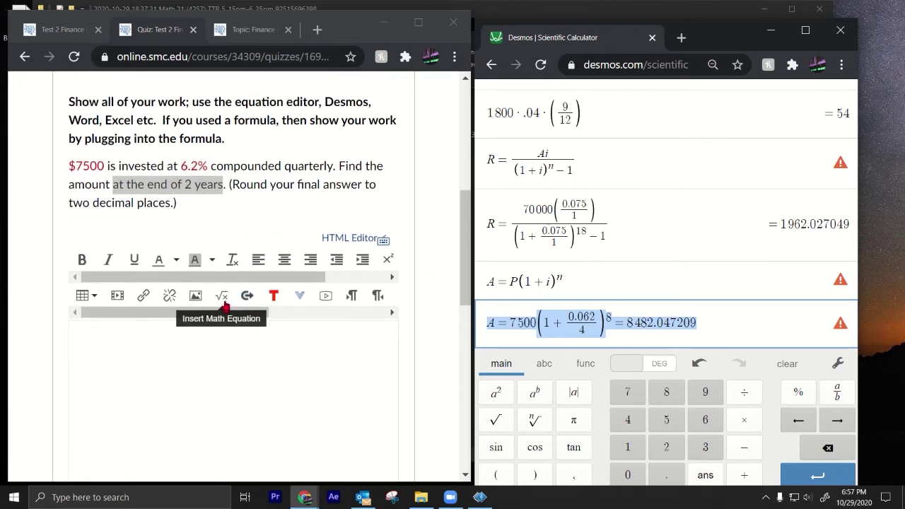
Step: Insert the copied equation A=7500(1+0.062/4)^8=8482.047209 as a math equation in Question 4's answer
left_click(223, 297)
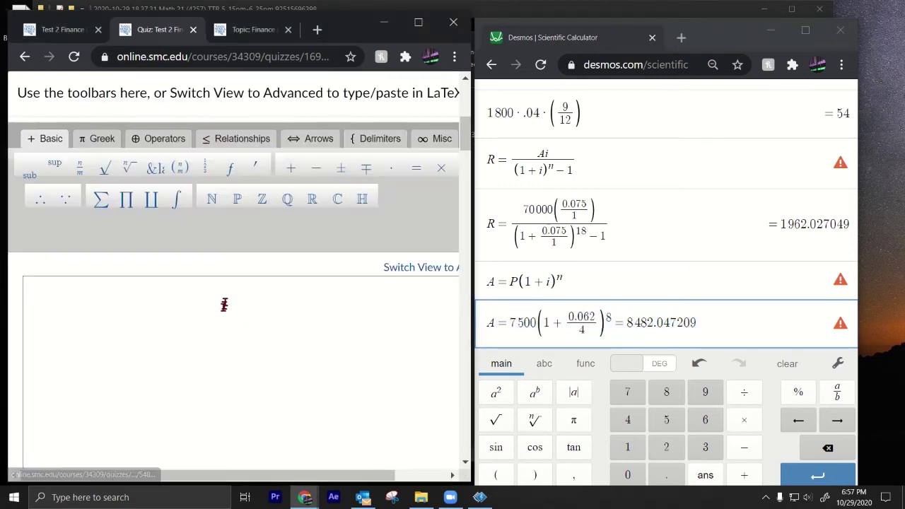
left_click(419, 266)
left_click(234, 303)
key("ctrl+v")
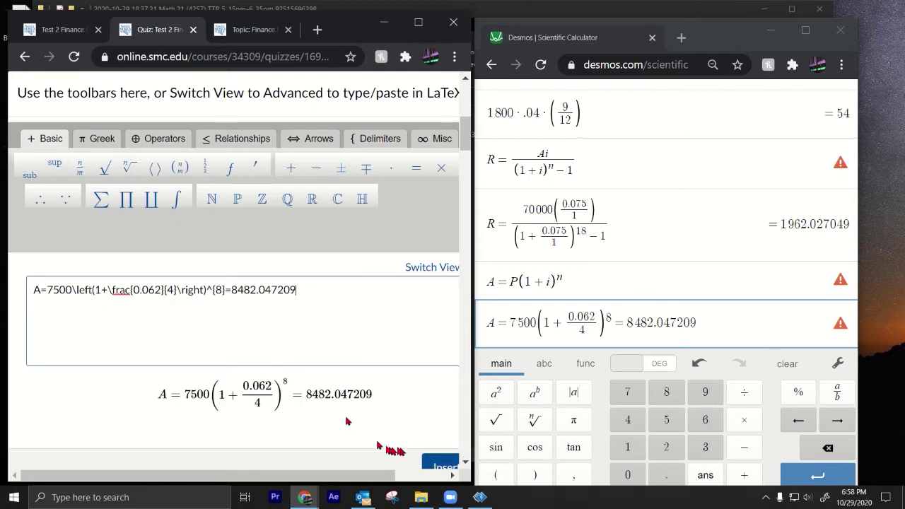
left_click(441, 465)
scroll(273, 333, "down", 2)
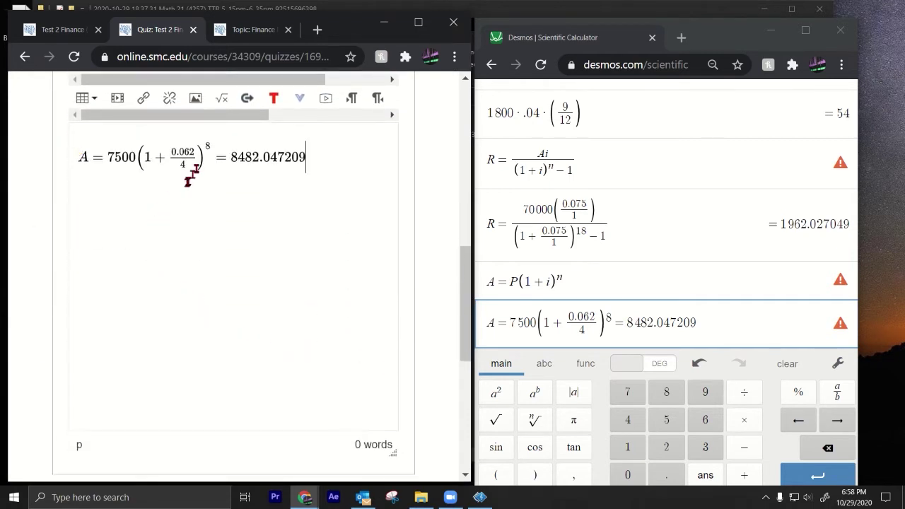
Step: Enlarge the inserted equation in Question 4's answer to nearly the full width of the text area
left_click(302, 152)
left_click_drag(307, 171, 368, 190)
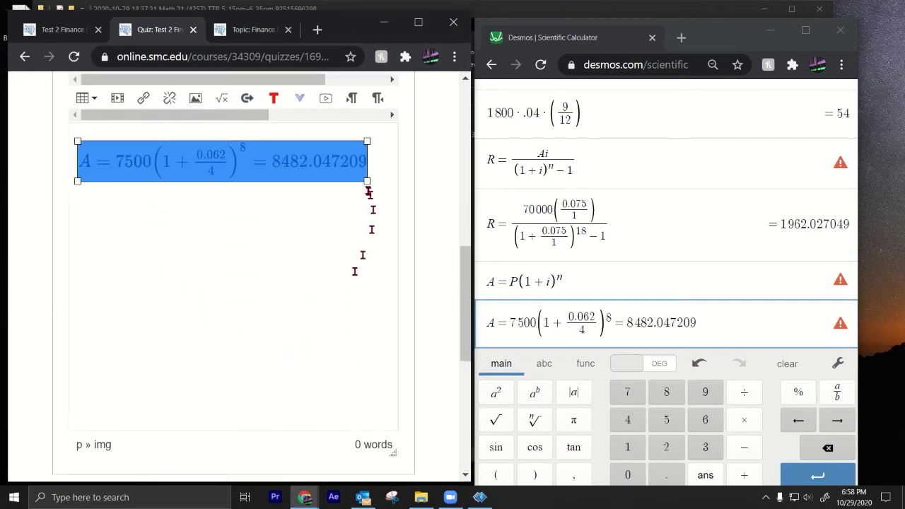
left_click(195, 206)
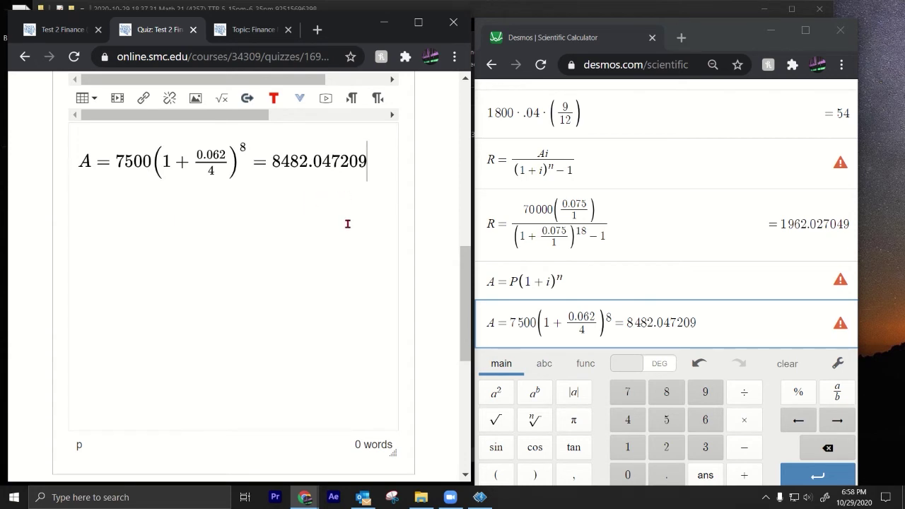
Step: Check Question 4's rounding instruction and delete the unrounded equation from the answer
left_click_drag(703, 322, 485, 324)
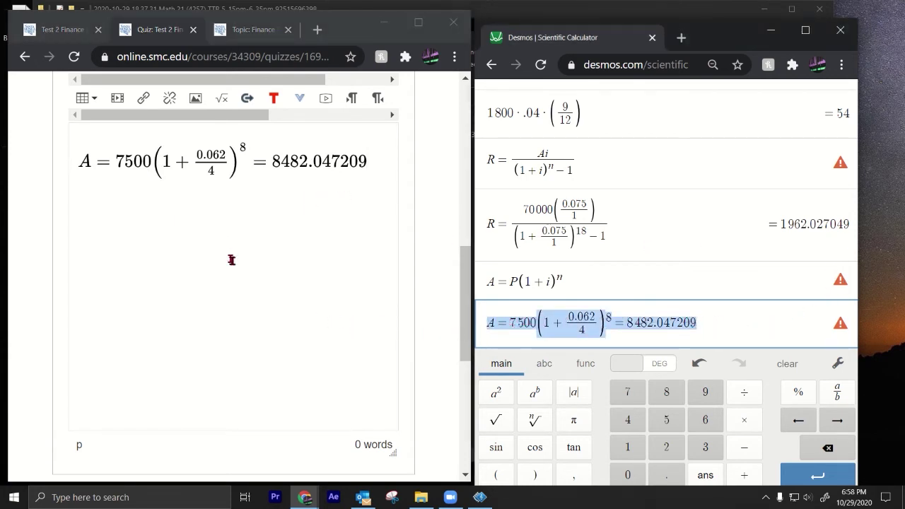
scroll(246, 245, "up", 3)
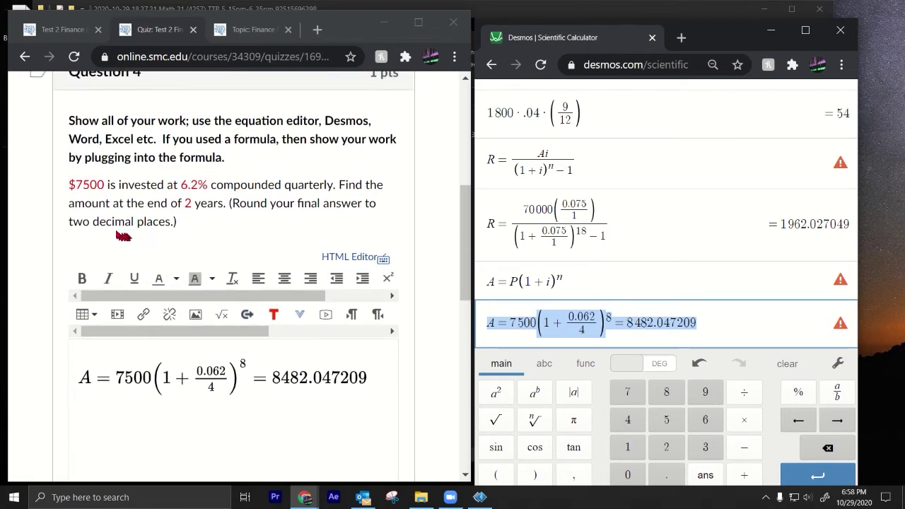
left_click(336, 389)
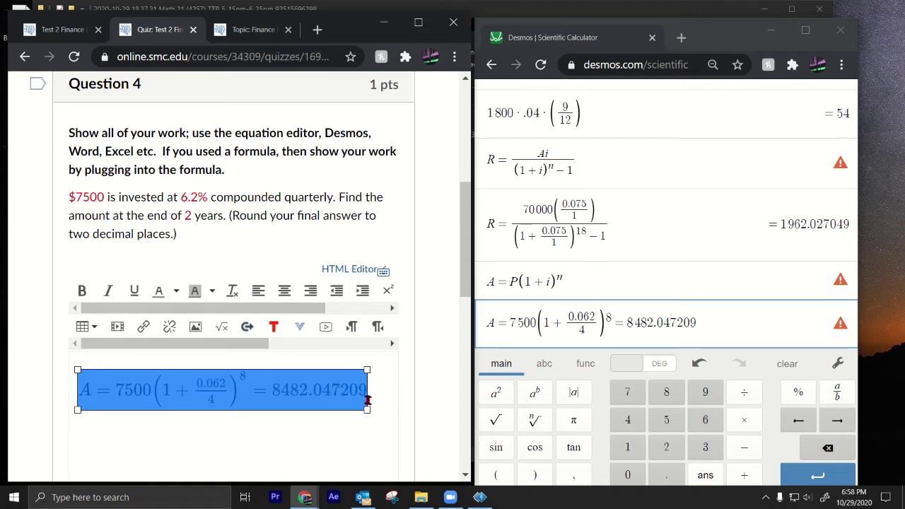
key("Delete")
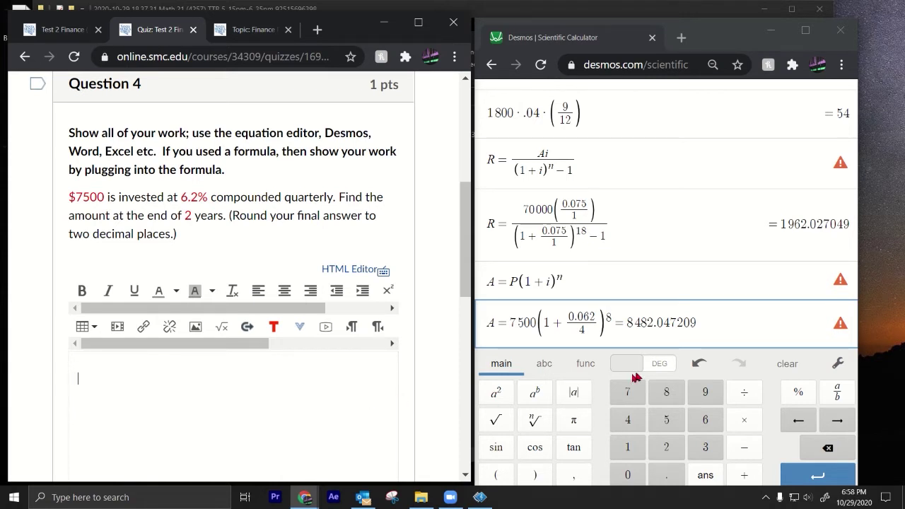
Step: Round the result at the end of the last Desmos equation to 8482.05
left_click(700, 325)
key("BackSpace")
key("BackSpace")
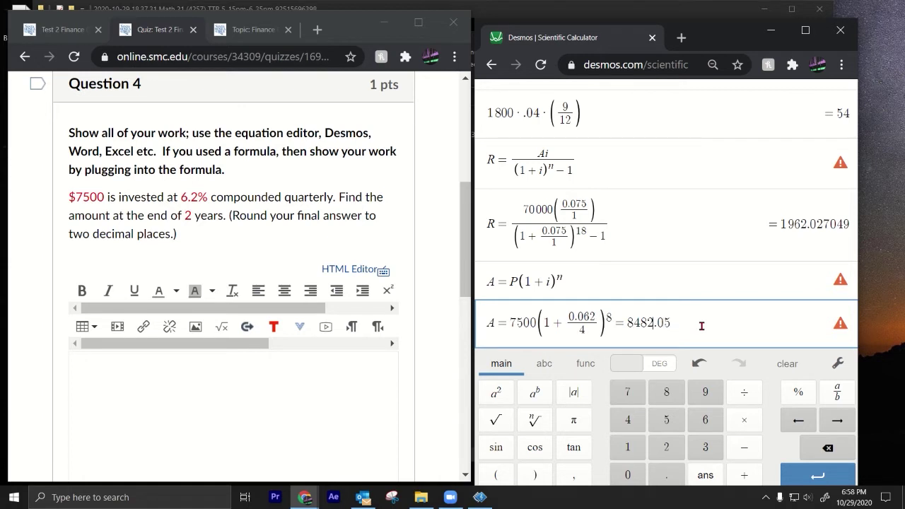
Step: Try a tilde in place of the equals sign before 8482.05 in Desmos, and restore the equals sign
key("Left")
key("Left")
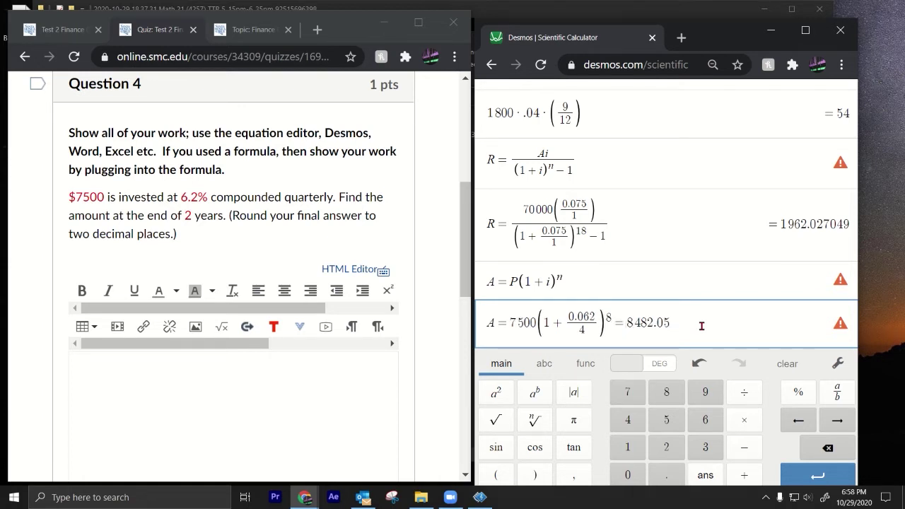
key("BackSpace")
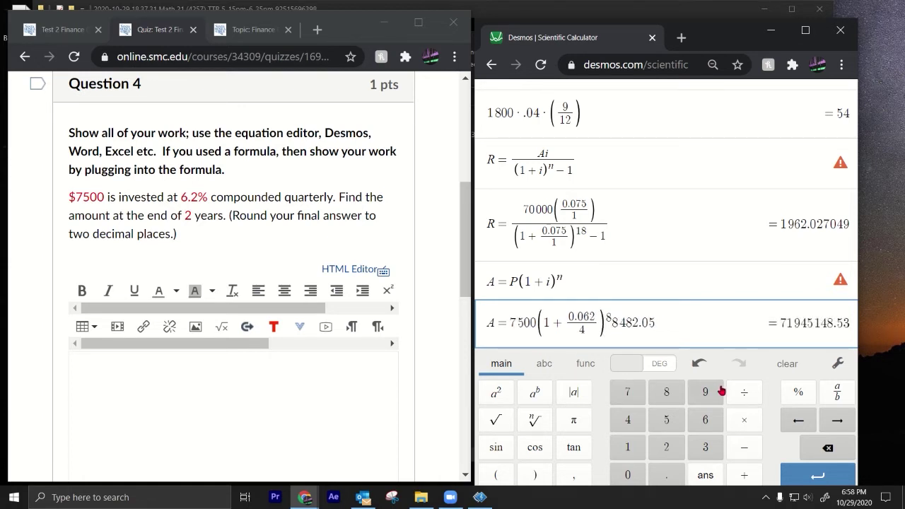
left_click(544, 365)
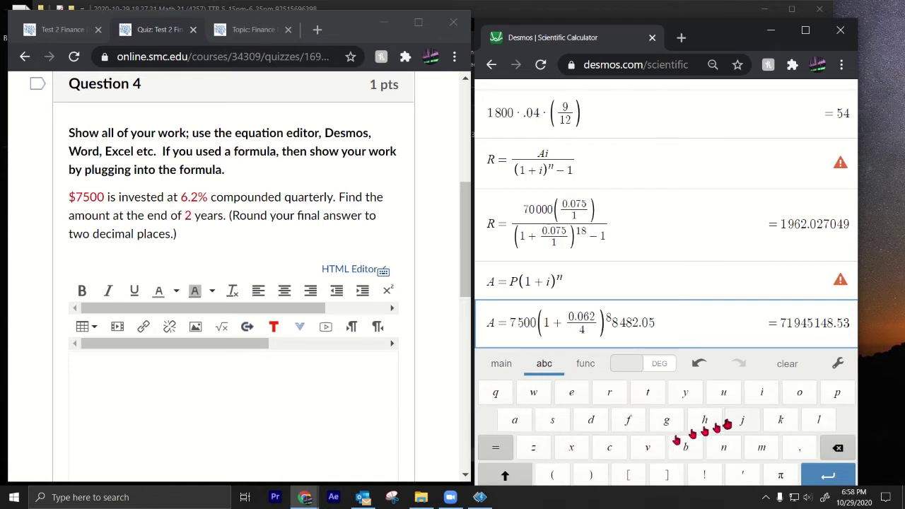
left_click(582, 364)
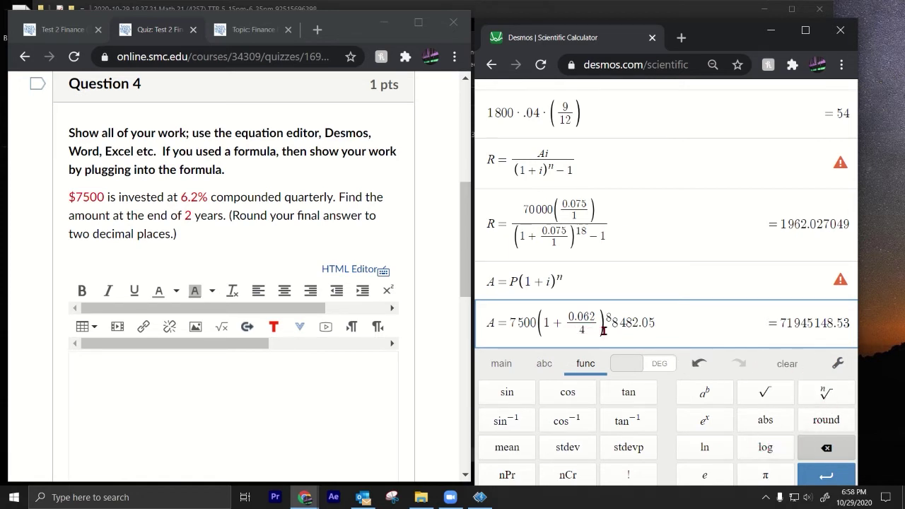
type("~")
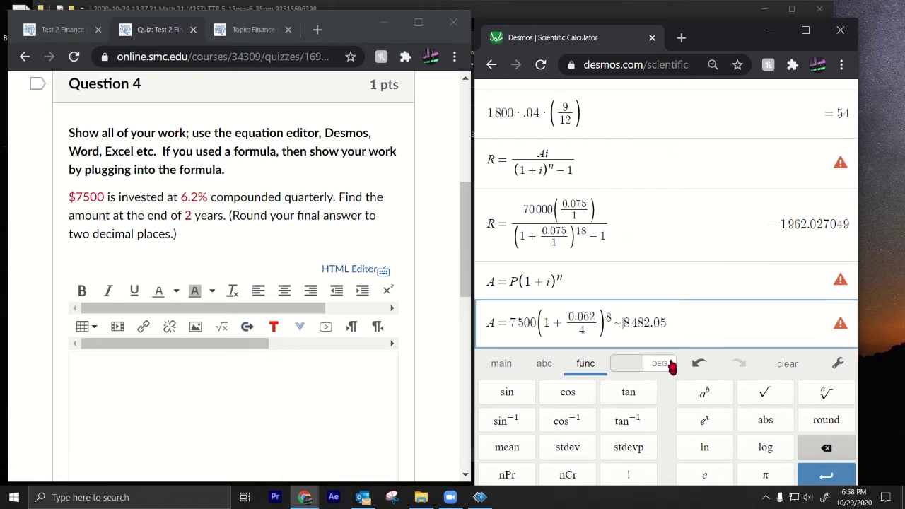
key("BackSpace")
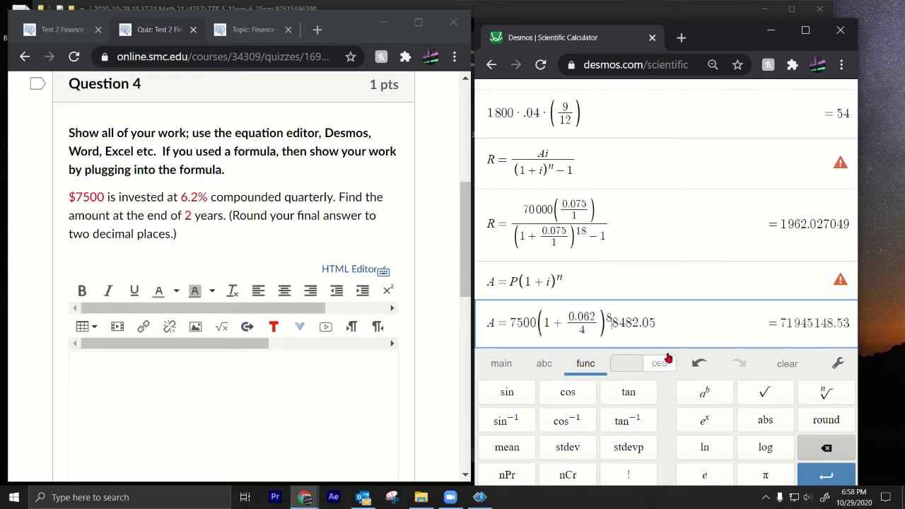
type("= ")
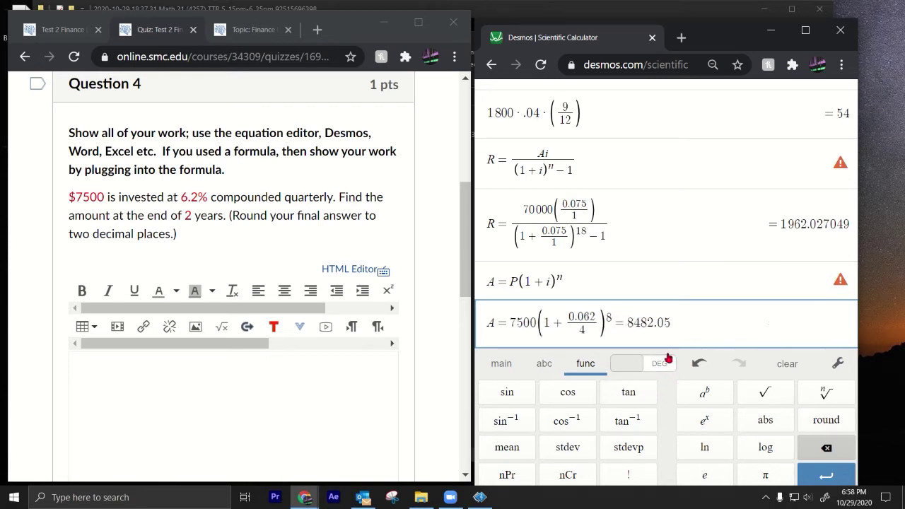
Step: Add a tilde before 8482.05 in Desmos and copy the whole equation into a new math equation for Question 4
type("~")
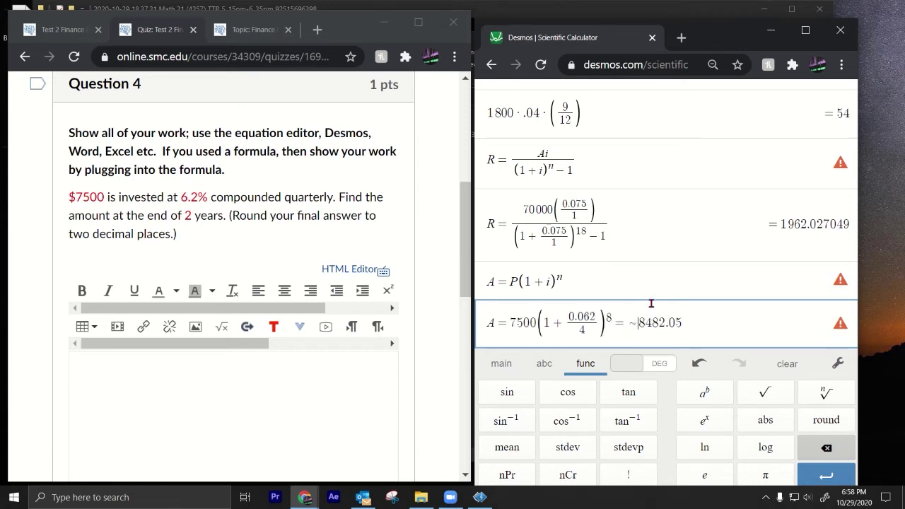
left_click_drag(704, 320, 493, 320)
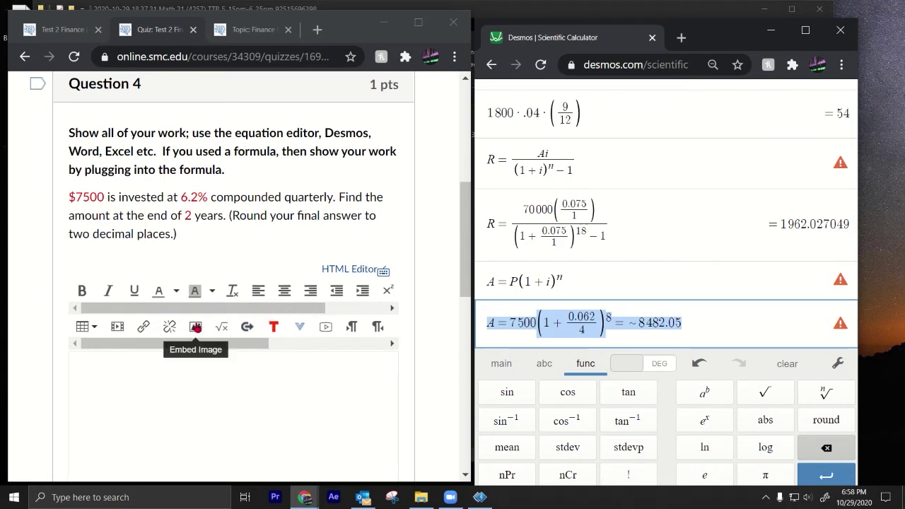
left_click(221, 327)
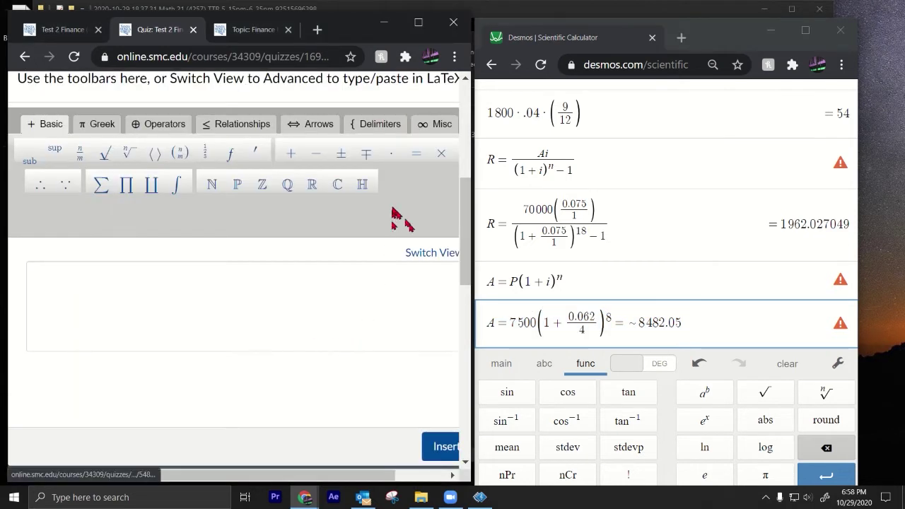
left_click(283, 309)
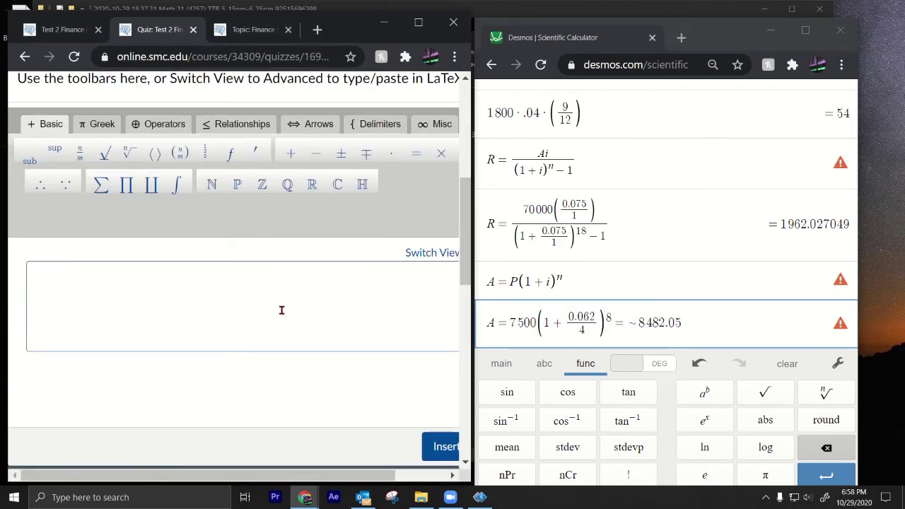
type("A=7500\\left(1+\\frac{0.062}{4}\\right)^{8}=\\sim8482.05")
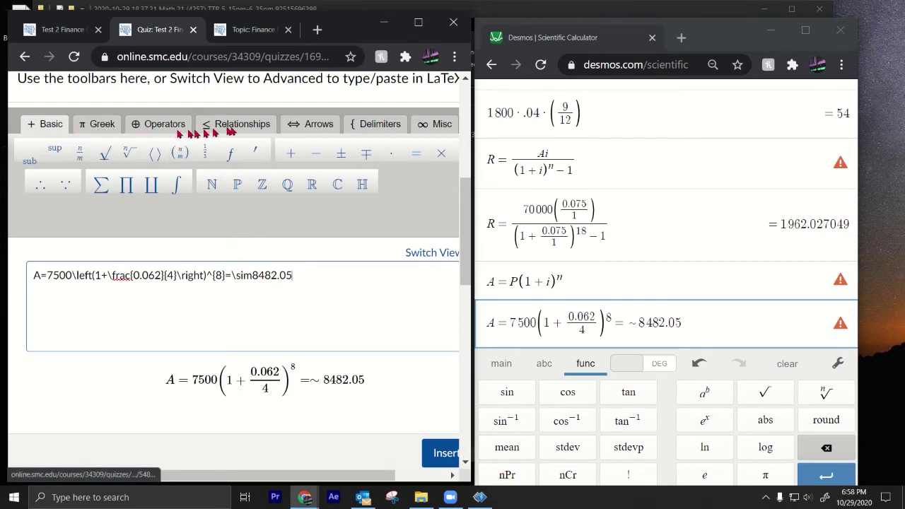
Step: Replace "=\sim" before 8482.05 with the approximately-equal relation symbol (\approx) in the equation editor
left_click(425, 125)
left_click(393, 128)
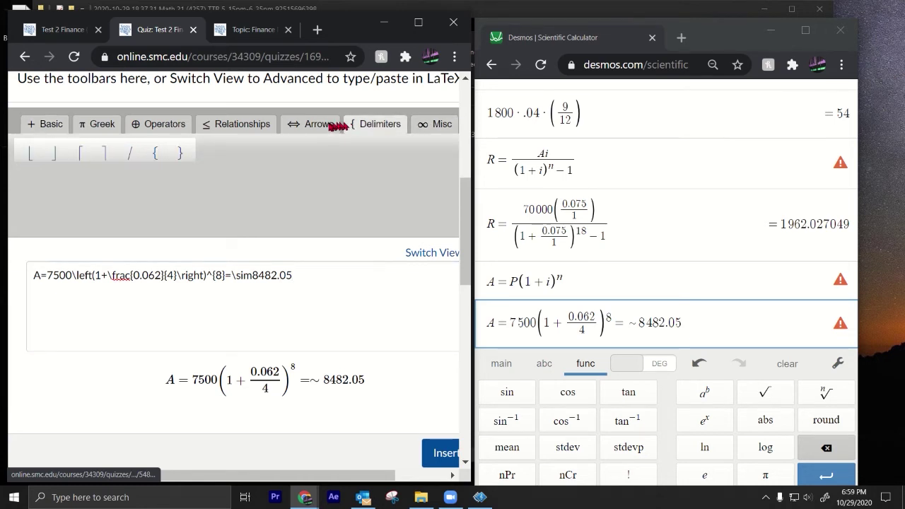
left_click(322, 127)
left_click(244, 125)
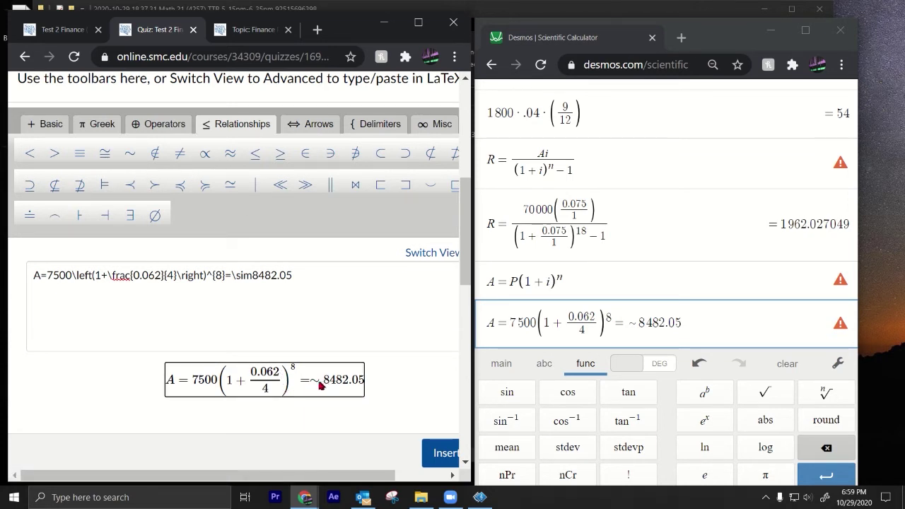
left_click(253, 276)
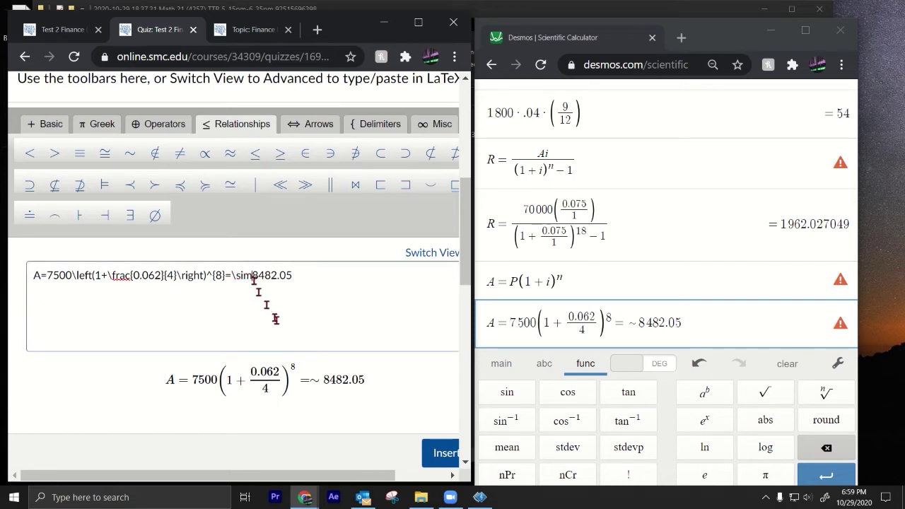
key("BackSpace")
key("BackSpace")
key("BackSpace")
key("BackSpace")
key("BackSpace")
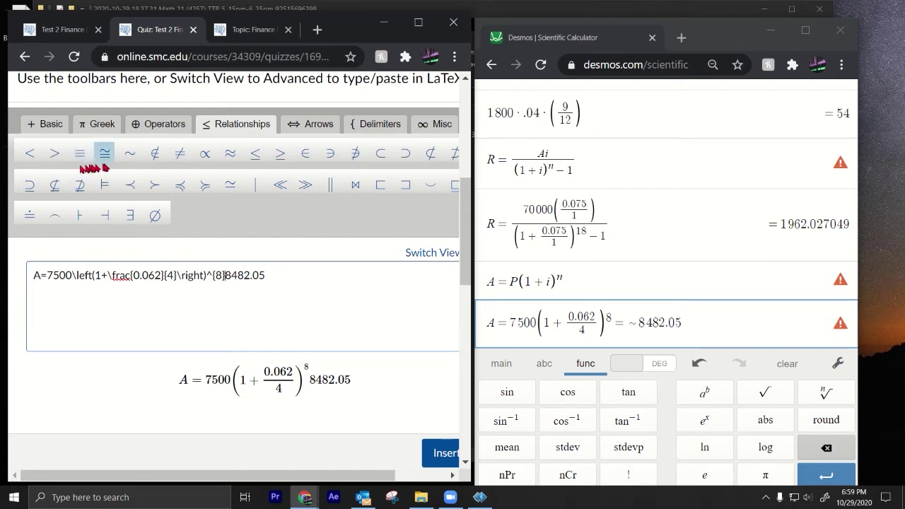
left_click(230, 153)
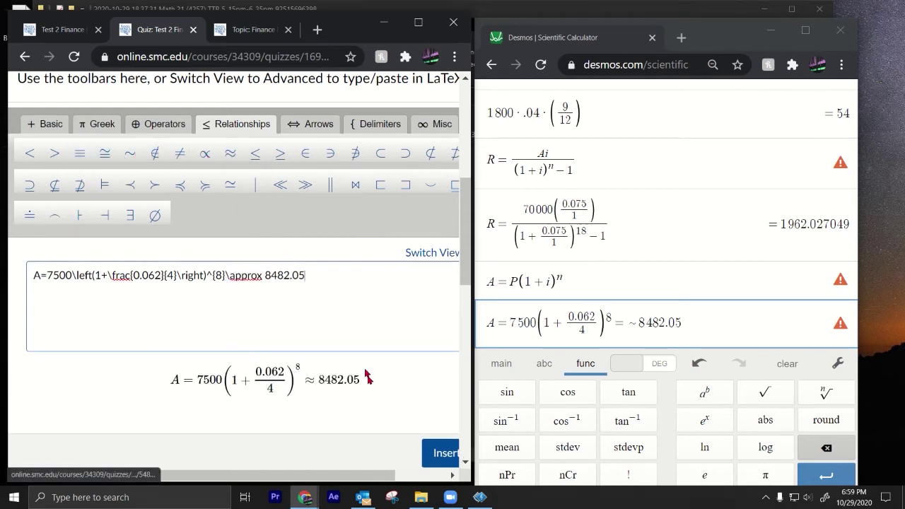
Step: Insert the rounded equation into Question 4's answer and enlarge it to most of the text area's width
left_click(433, 456)
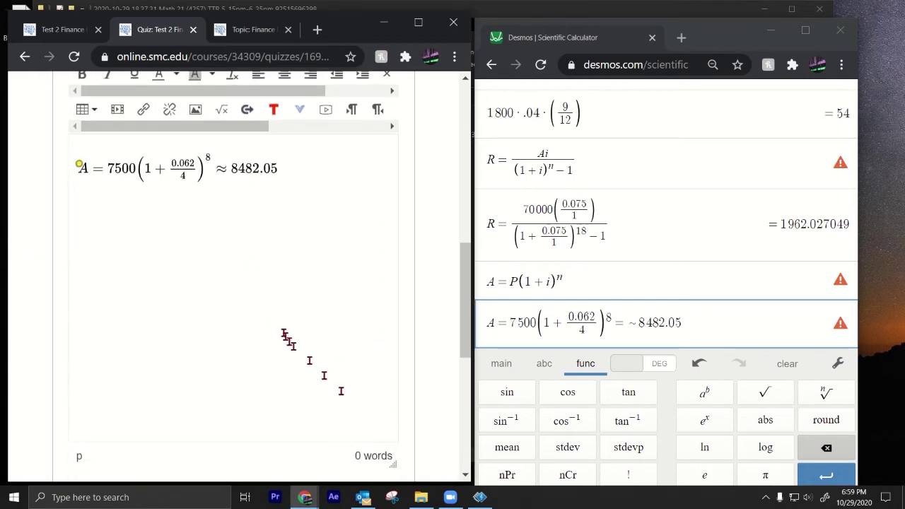
left_click(247, 167)
left_click_drag(277, 172, 356, 186)
left_click(433, 201)
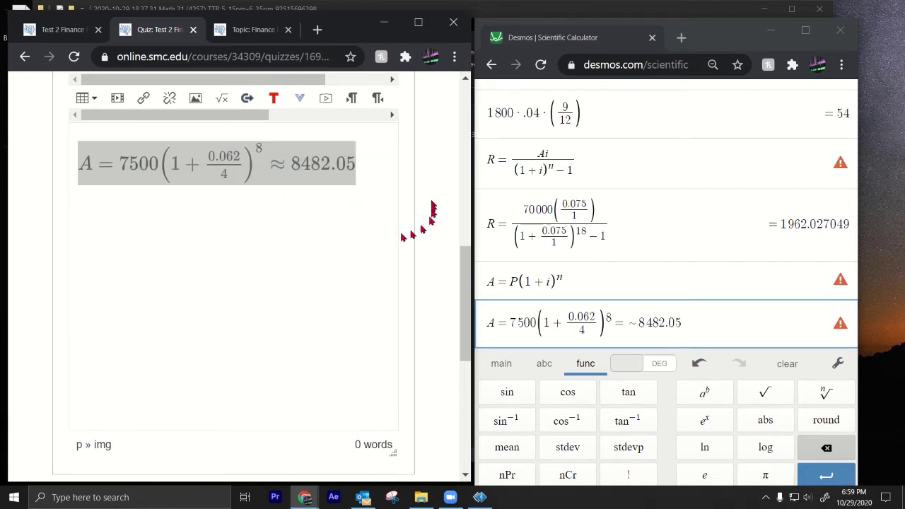
Step: Go on to Question 5 and read the annuity fund problem, including the amount sought and the rounding instruction
scroll(357, 311, "down", 1)
left_click(372, 444)
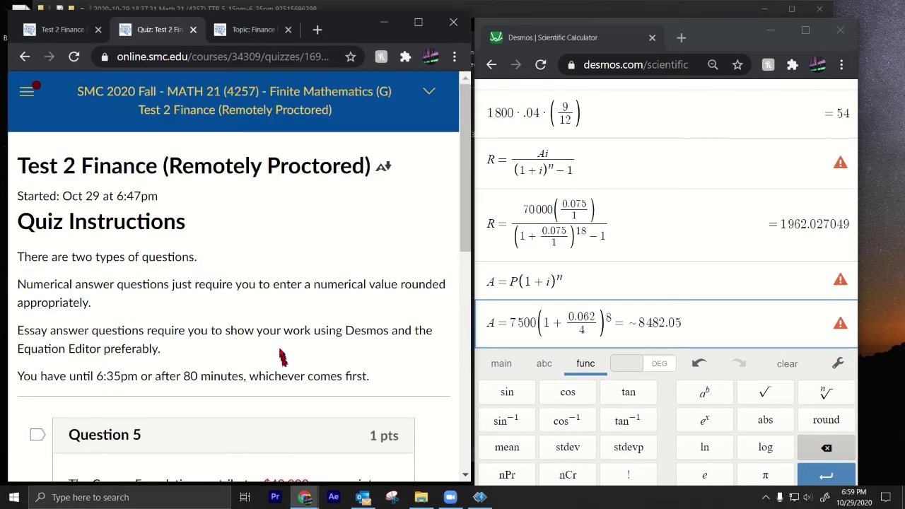
scroll(274, 343, "down", 3)
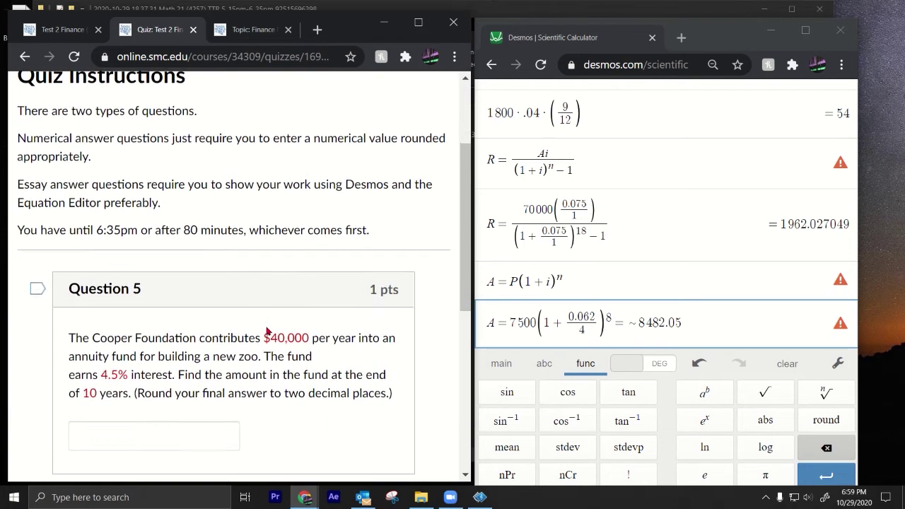
scroll(269, 331, "down", 1)
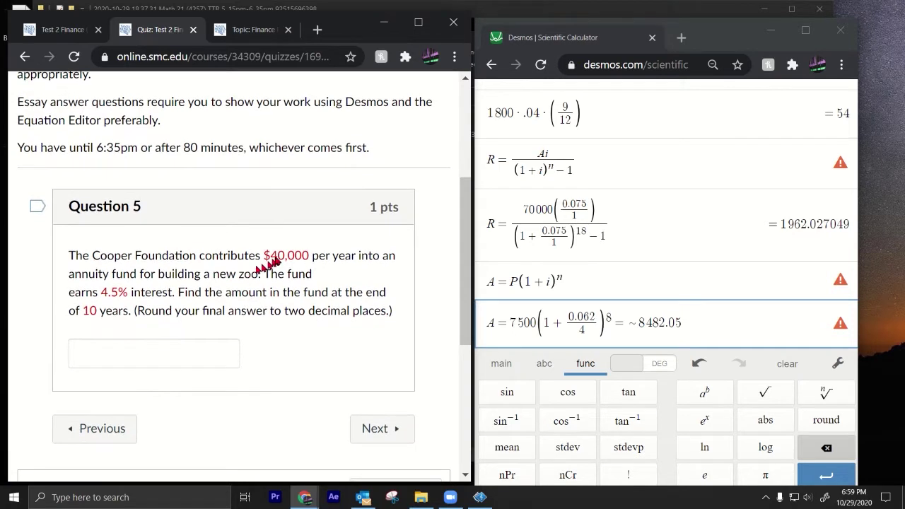
left_click_drag(331, 256, 130, 309)
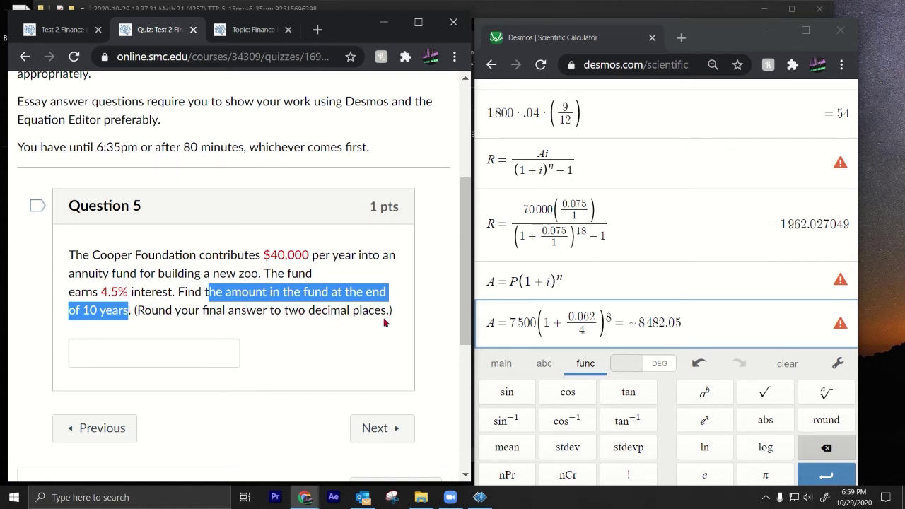
left_click(203, 299)
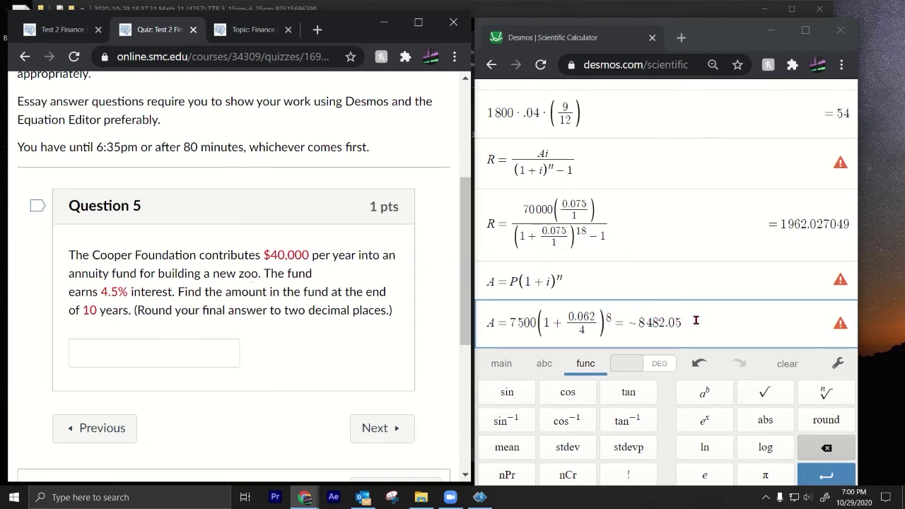
Step: Enter the annuity formula A = R · ((1 + i)^n − 1)/i on a new line in Desmos
left_click_drag(696, 321, 488, 324)
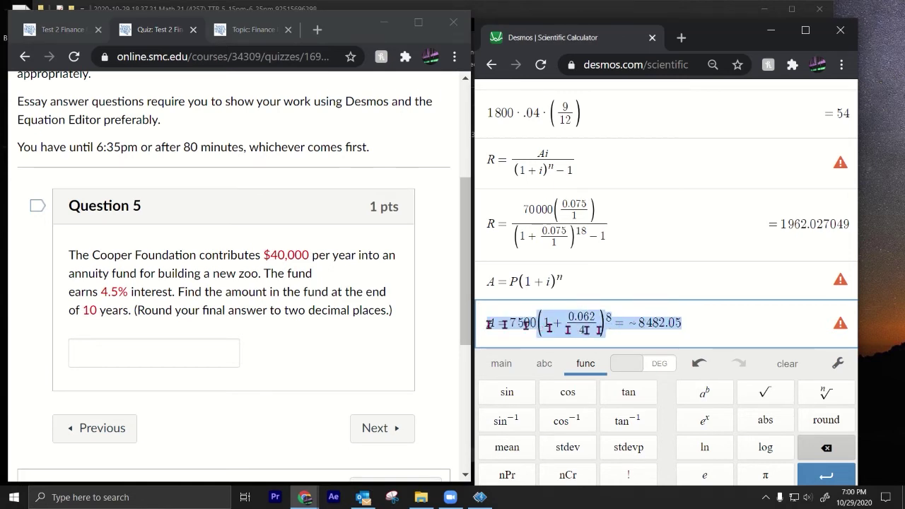
left_click(697, 329)
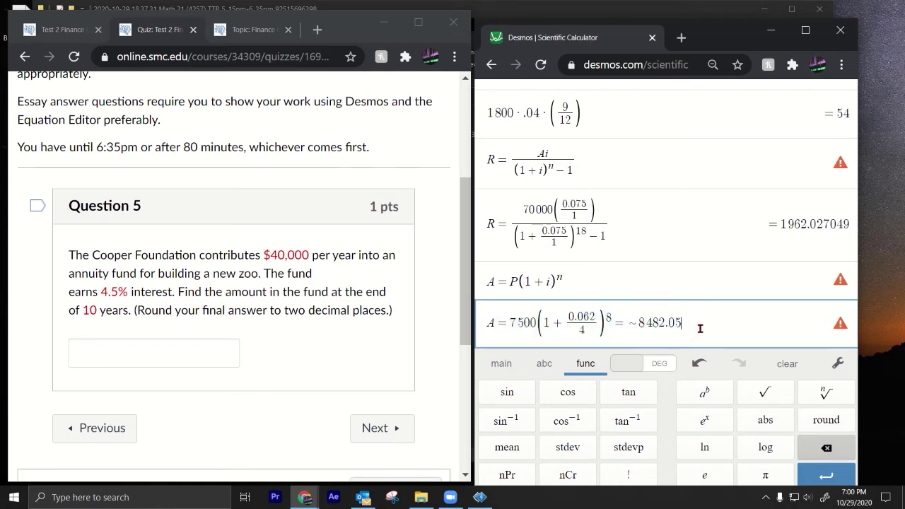
key("Return")
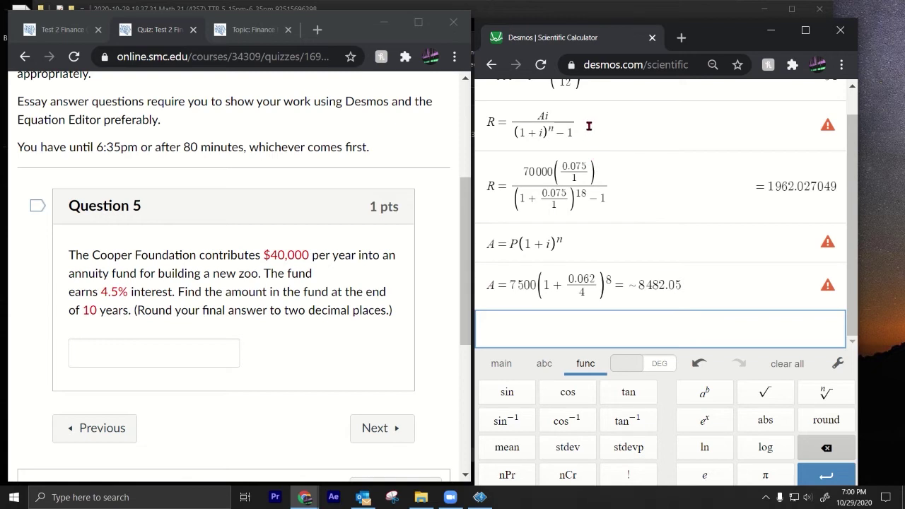
left_click_drag(592, 137, 486, 138)
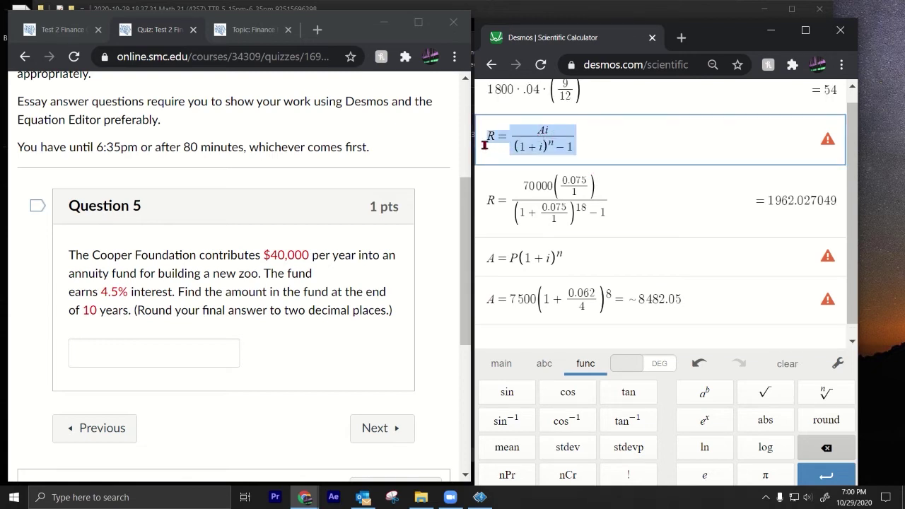
left_click(527, 336)
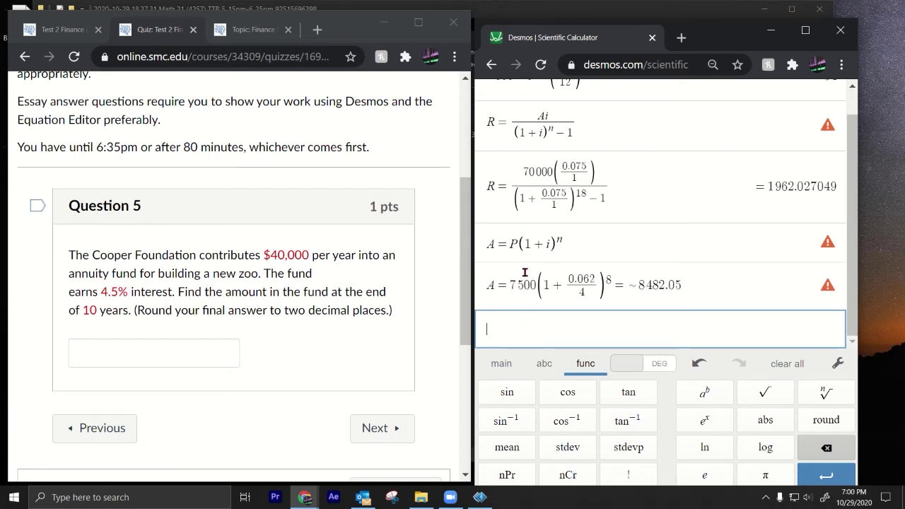
type("A")
key("BackSpace")
type("A=")
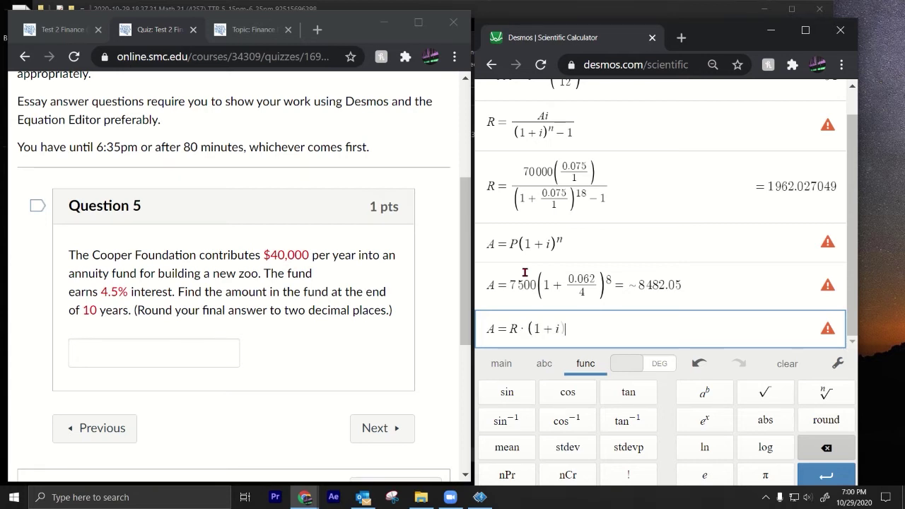
type(")")
type("^(n")
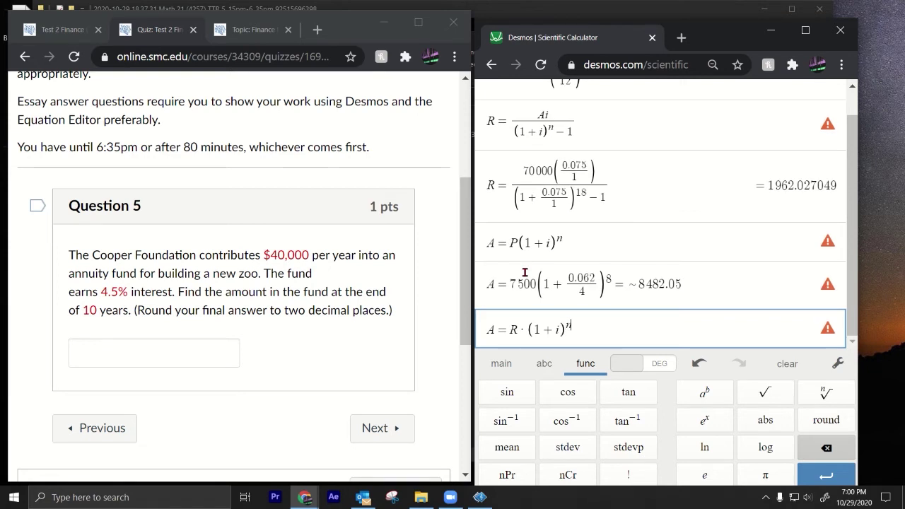
type("/")
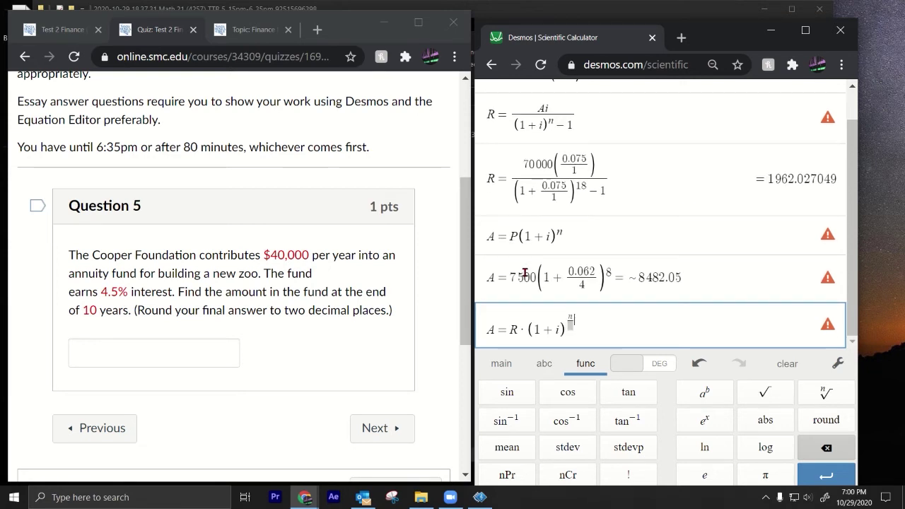
key("BackSpace")
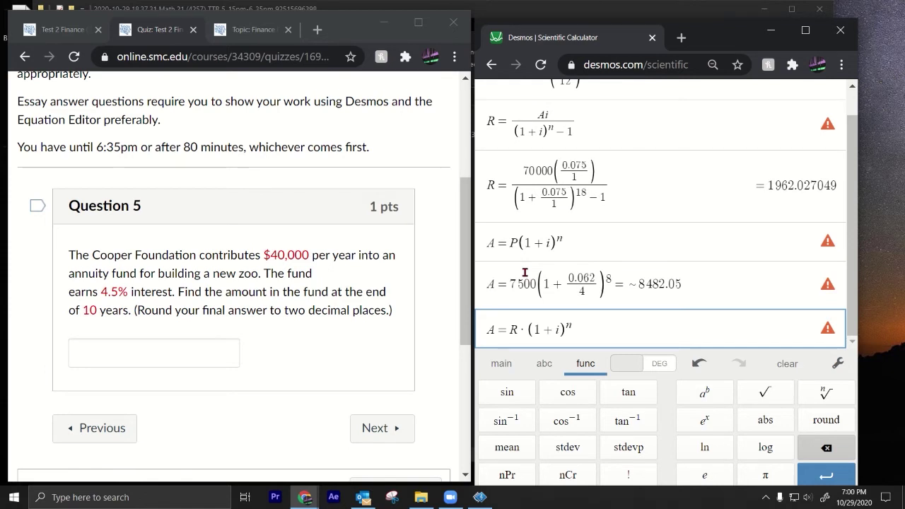
type("/i")
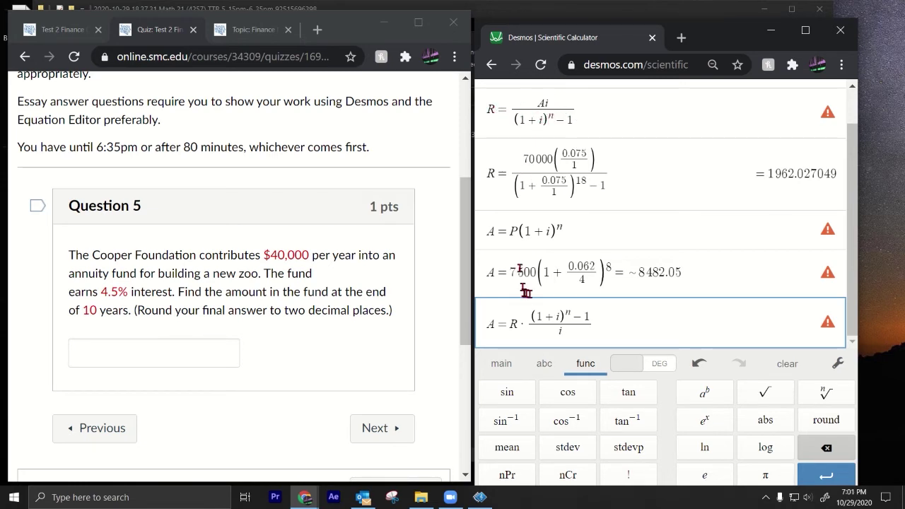
Step: Duplicate the annuity formula A = R · ((1 + i)^n − 1)/i onto the line below it in Desmos
left_click(603, 328)
key("Return")
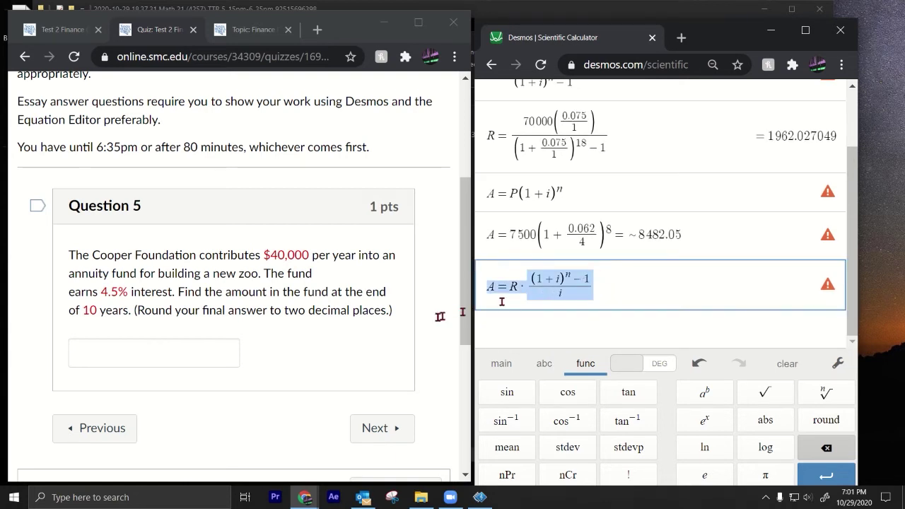
left_click_drag(610, 274, 441, 317)
left_click(542, 317)
type("A = R · ((1 + i)^n − 1)/i")
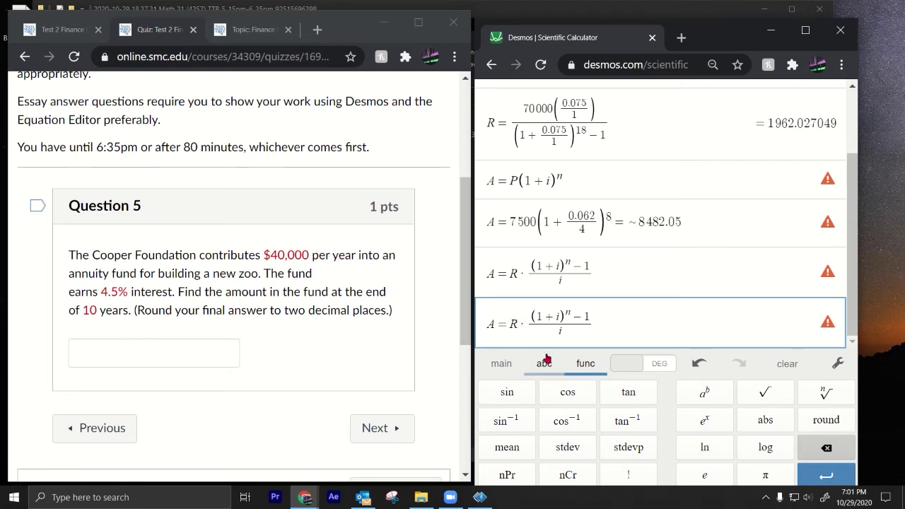
Step: In the duplicated formula, replace R with 40000 and the numerator's i with the fraction 0.045/1
key("BackSpace")
type("40000")
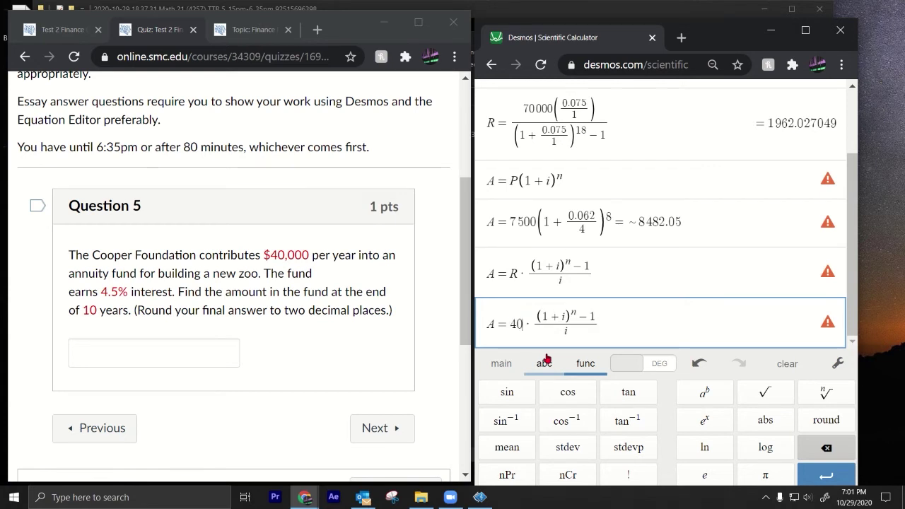
key("Up")
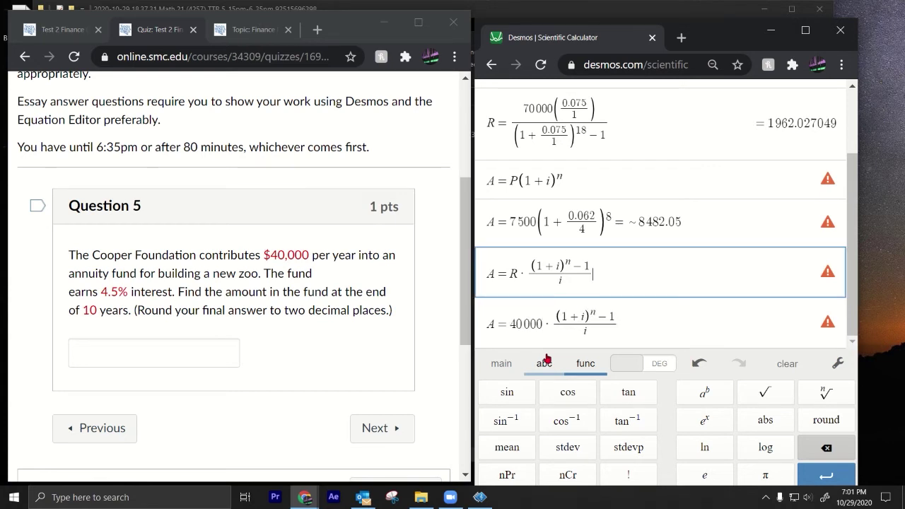
key("Down")
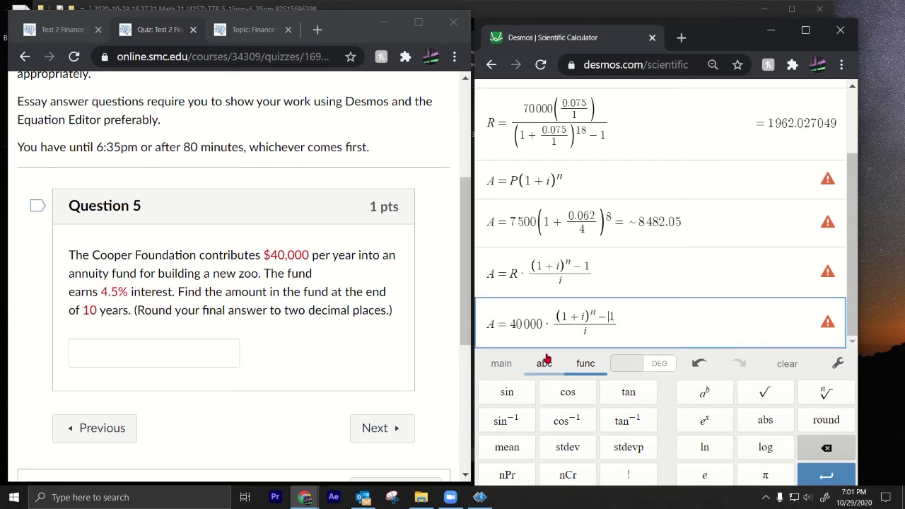
key("Left")
key("Left")
key("Left")
key("Left")
key("BackSpace")
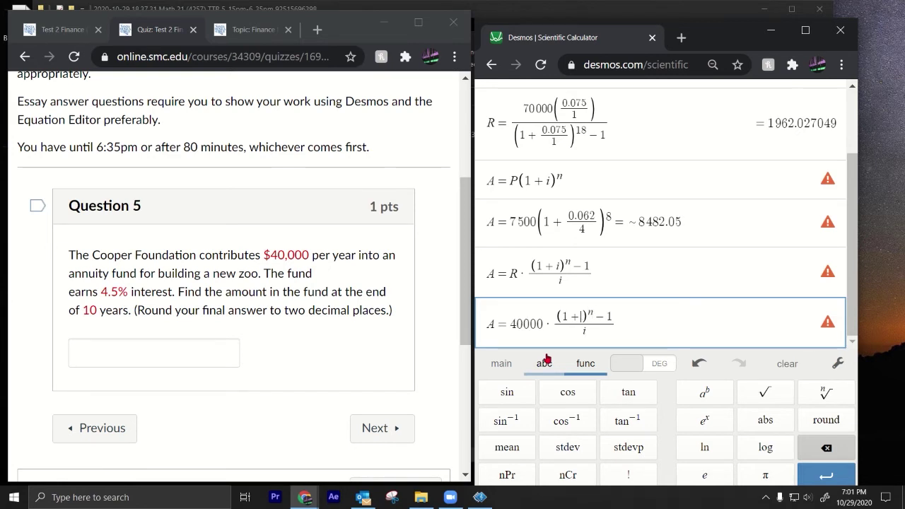
type("0.045/1")
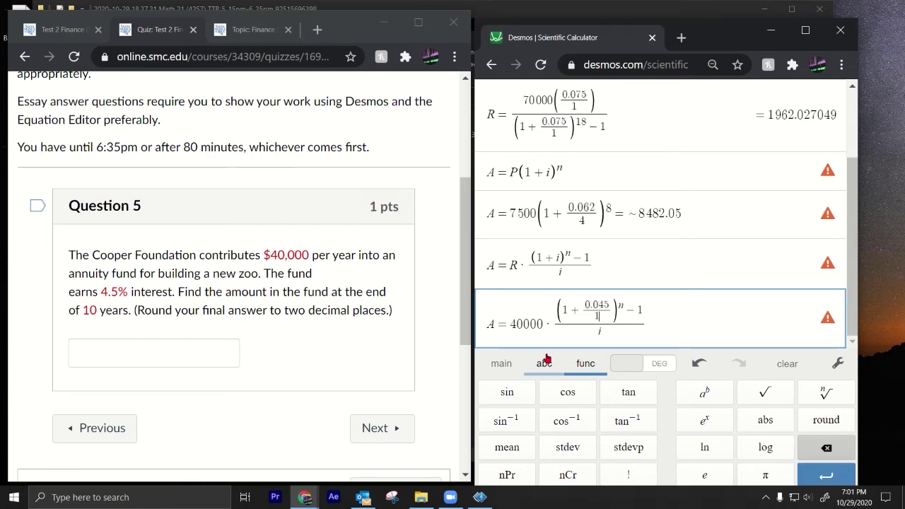
Step: Replace the exponent n with 10 and the denominator's i with 0.045/1 in the duplicated formula
key("Right")
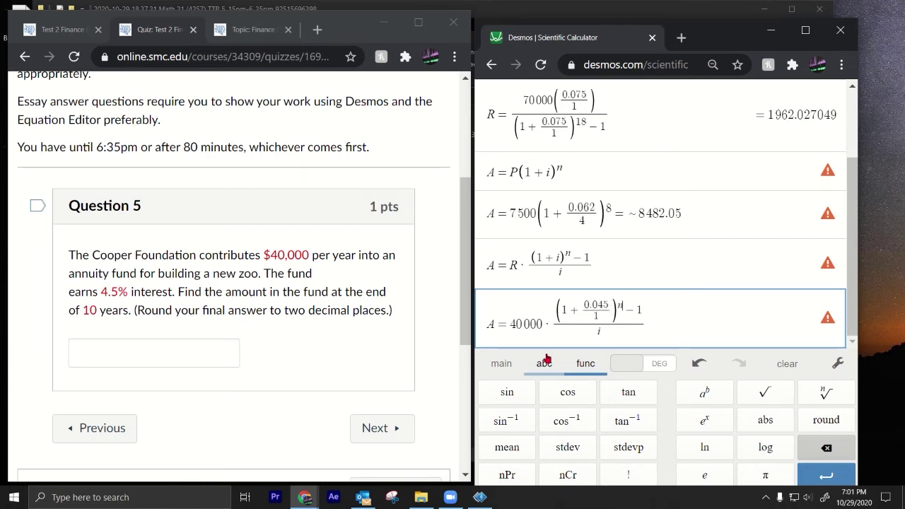
key("BackSpace")
key("BackSpace")
type("^10")
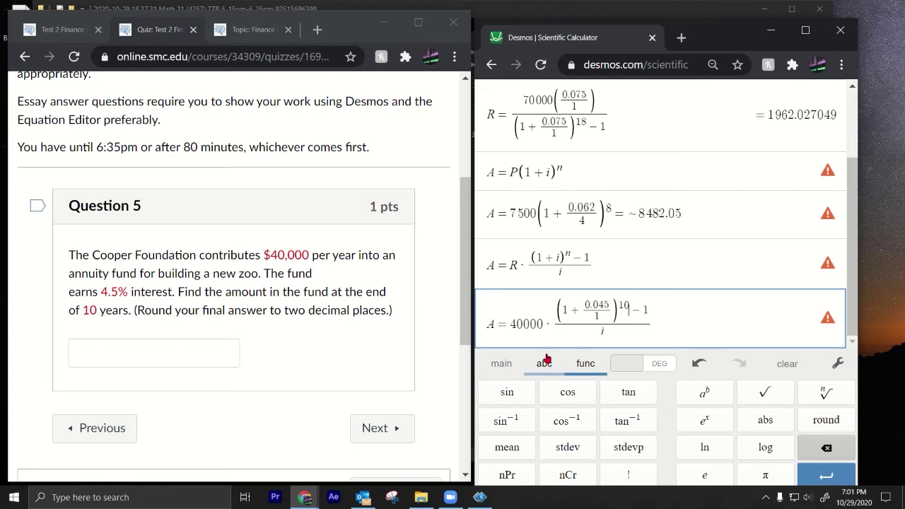
key("Right")
key("Right")
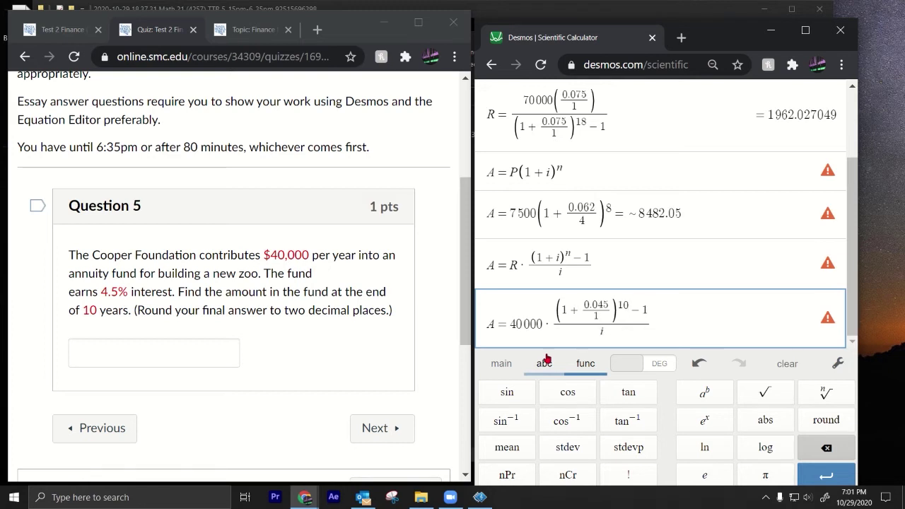
key("BackSpace")
type("0.045/1")
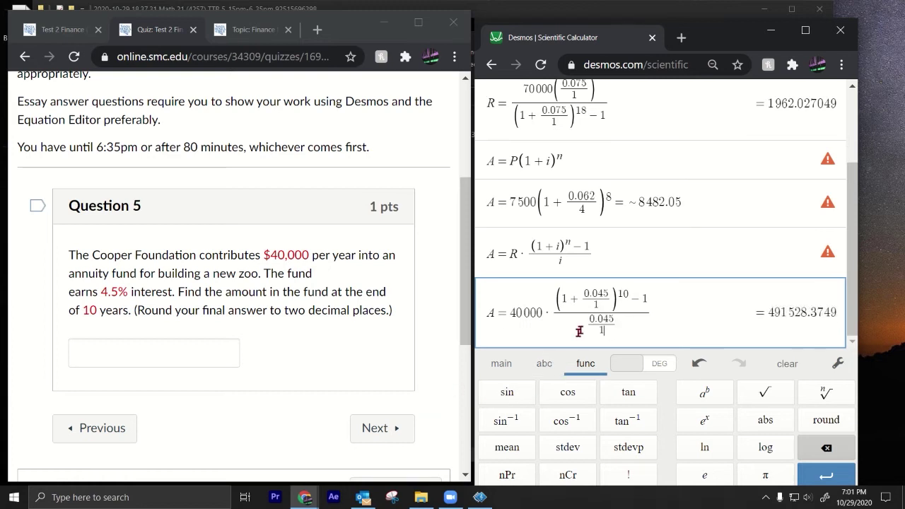
left_click_drag(585, 323, 605, 321)
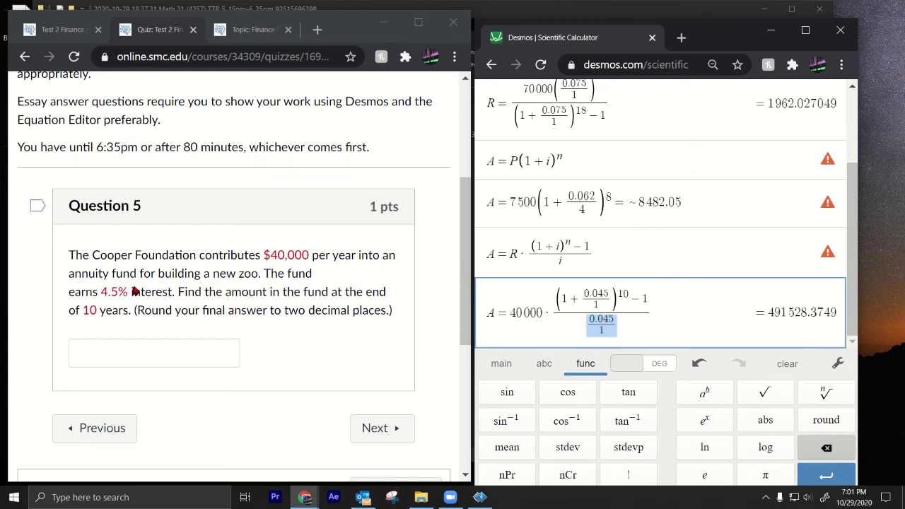
left_click(667, 315)
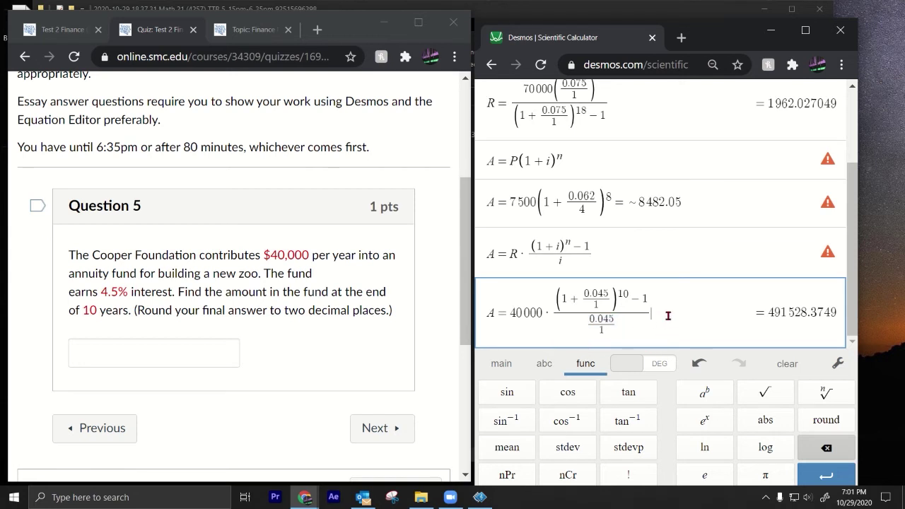
type("=")
type("r")
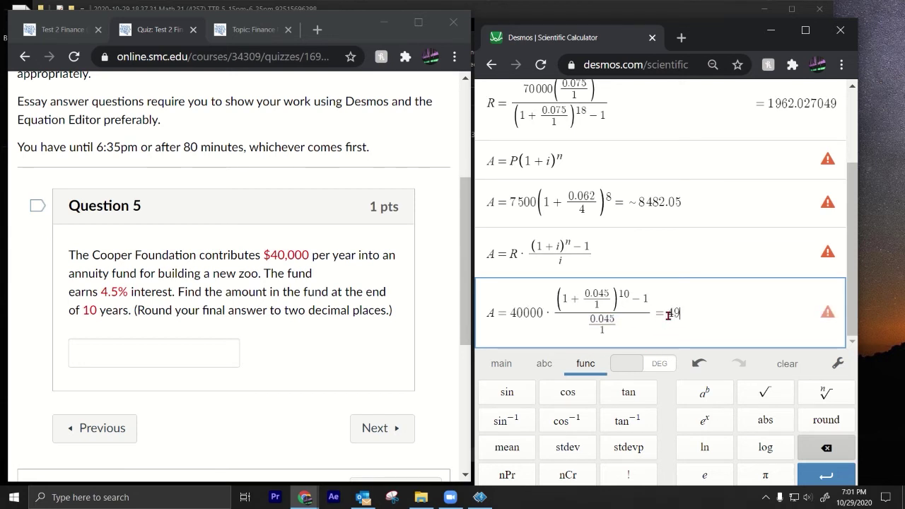
key("BackSpace")
key("BackSpace")
key("BackSpace")
key("BackSpace")
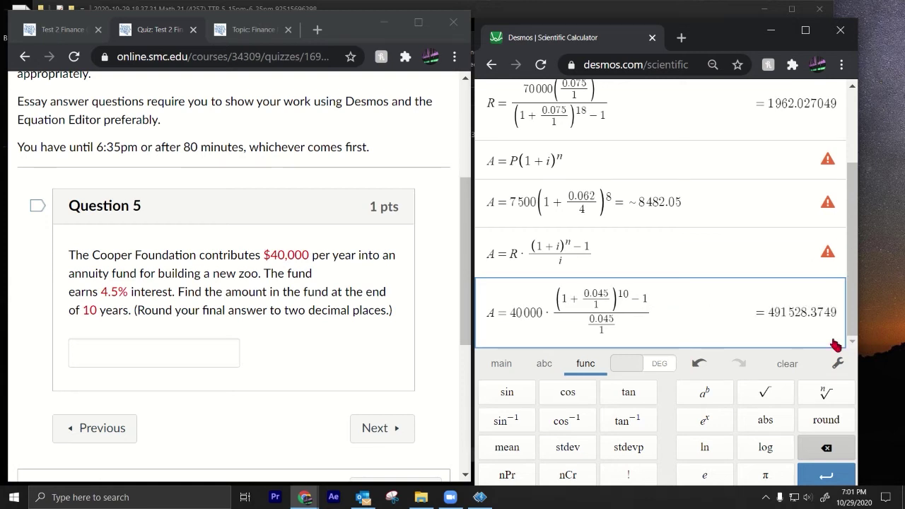
Step: Append the computed result, cut to two decimals, as "= 491528.37" at the end of the annuity equation
left_click_drag(825, 315, 769, 311)
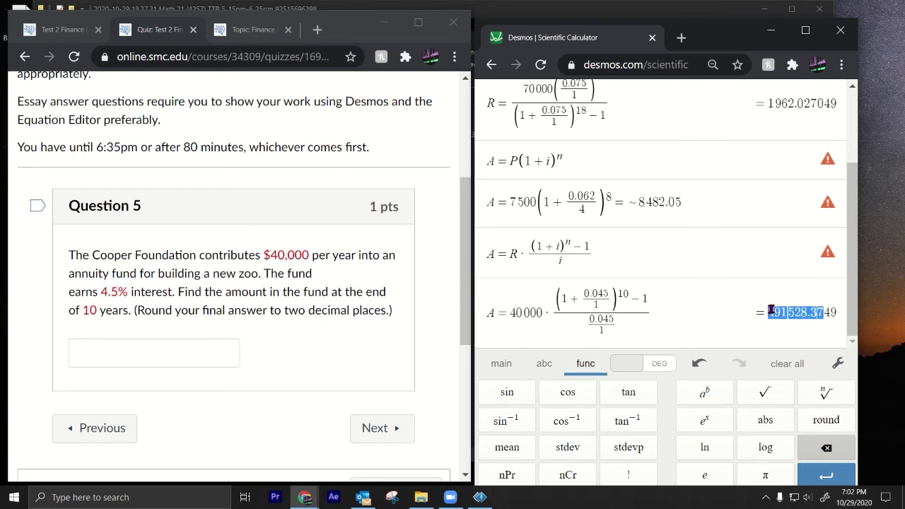
left_click(685, 317)
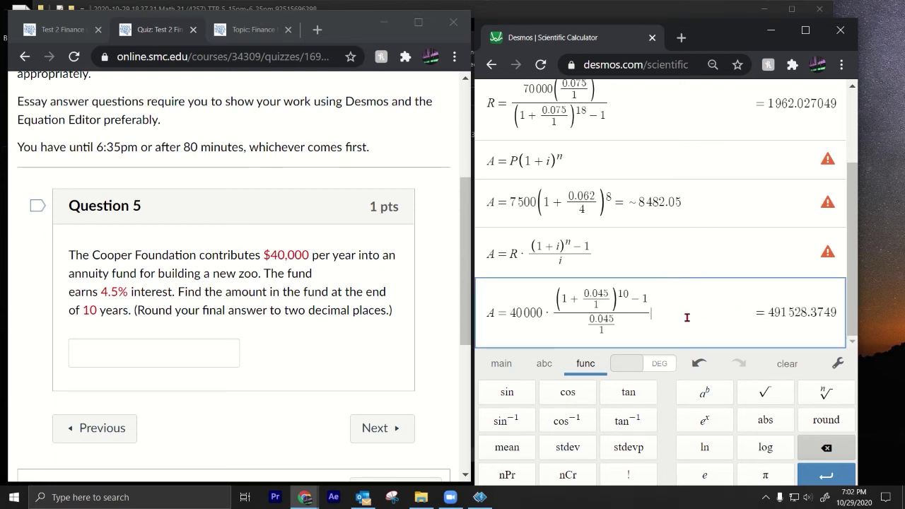
type("= 491528.37")
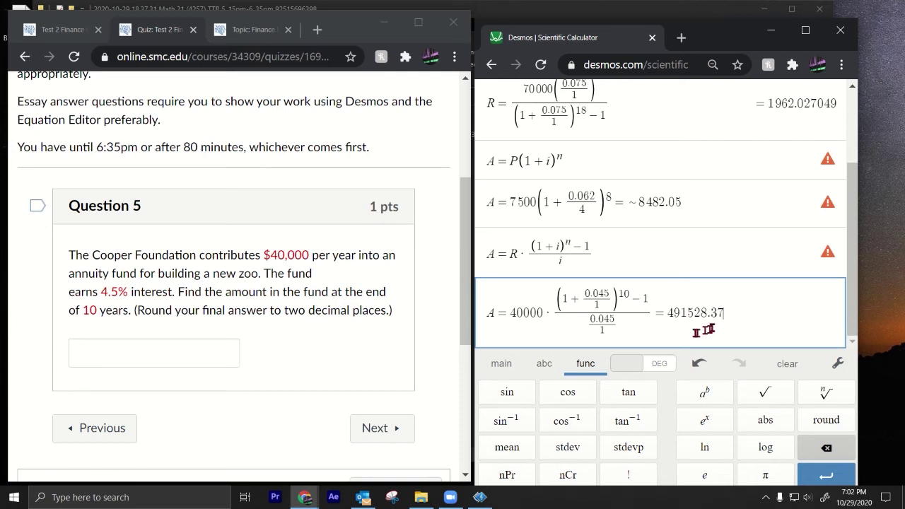
Step: Copy 491528.37 from the Desmos equation into Question 5's answer box
left_click_drag(732, 309, 471, 311)
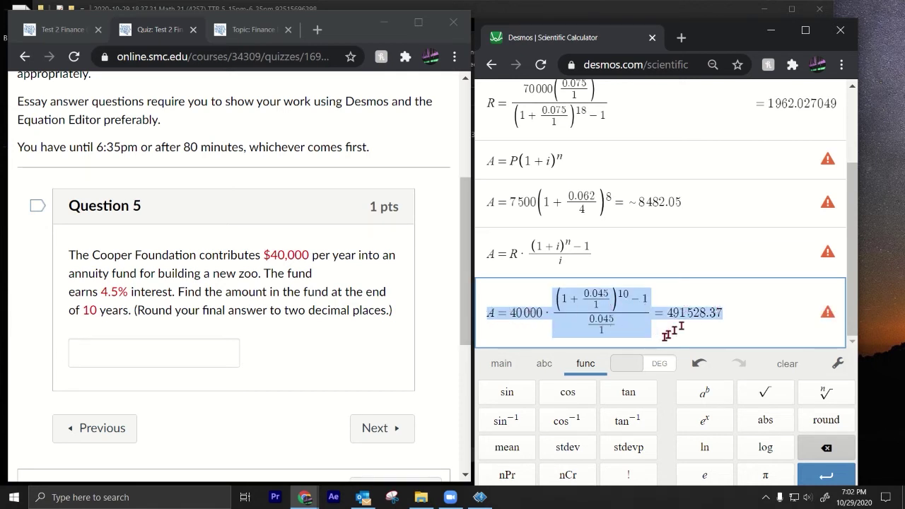
left_click(722, 309)
left_click_drag(723, 310, 671, 311)
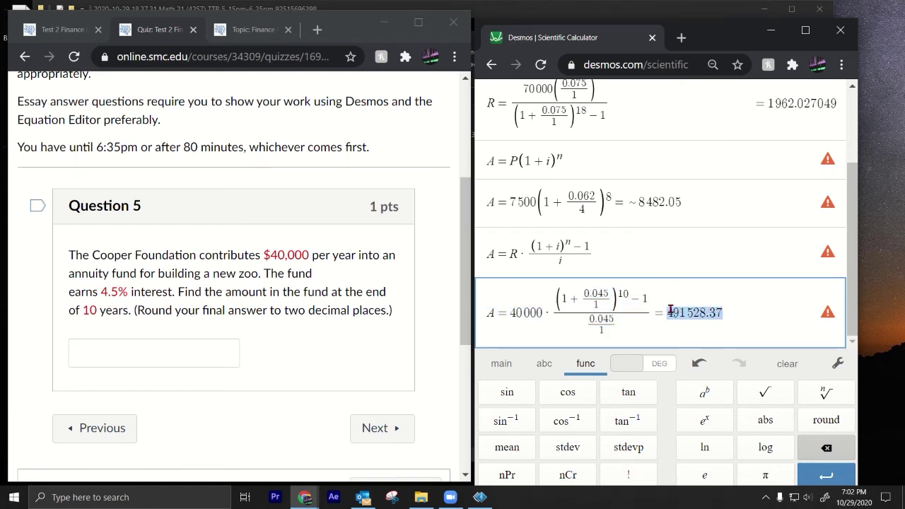
key("ctrl+c")
left_click(196, 342)
key("ctrl+v")
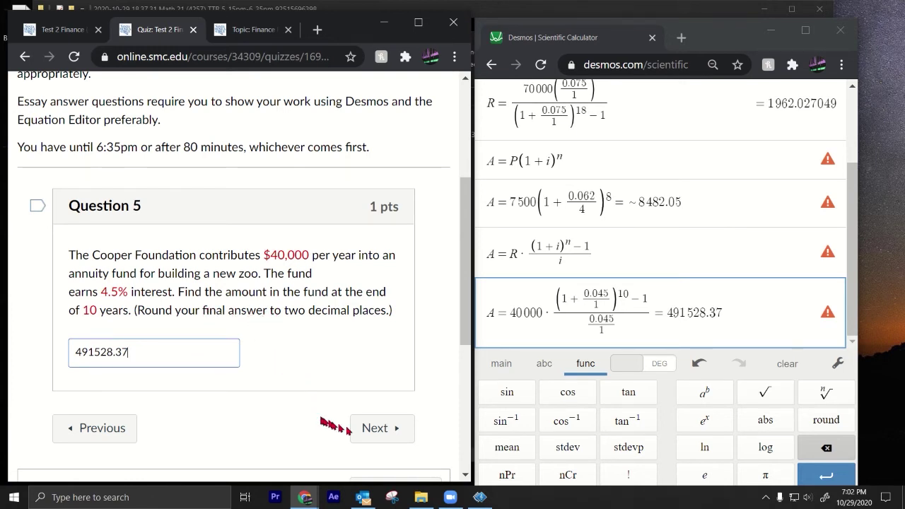
Step: Go on to Question 6 and read the home loan problem, including the payment sought, loan amount, rate and term
left_click(372, 436)
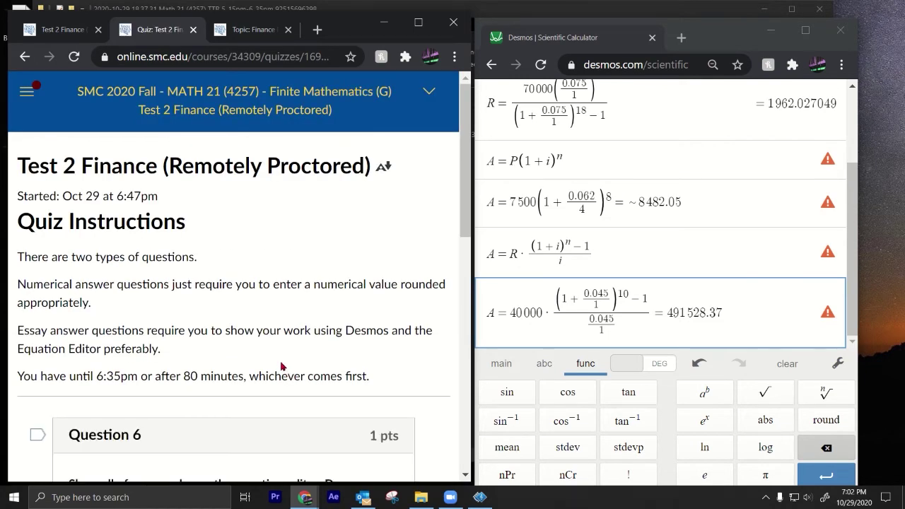
scroll(280, 364, "down", 8)
scroll(280, 363, "up", 3)
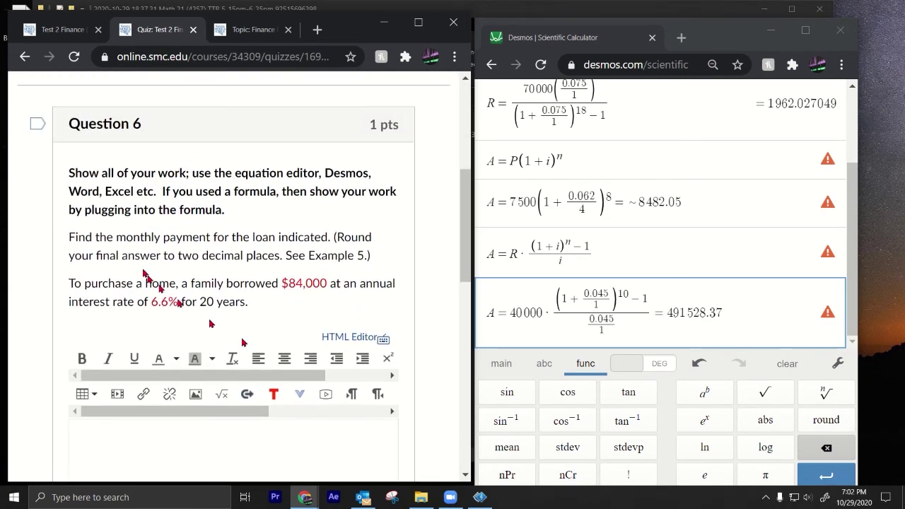
left_click_drag(140, 241, 338, 247)
left_click_drag(134, 291, 392, 291)
left_click(356, 294)
left_click_drag(116, 305, 251, 316)
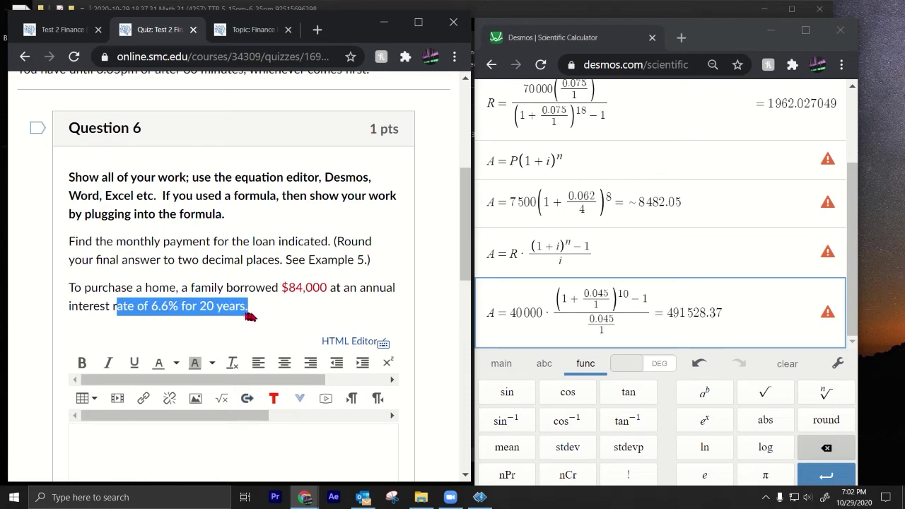
Step: Add a blank expression line below the annuity equation ending in 491528.37 in Desmos
left_click(736, 313)
scroll(622, 121, "up", 3)
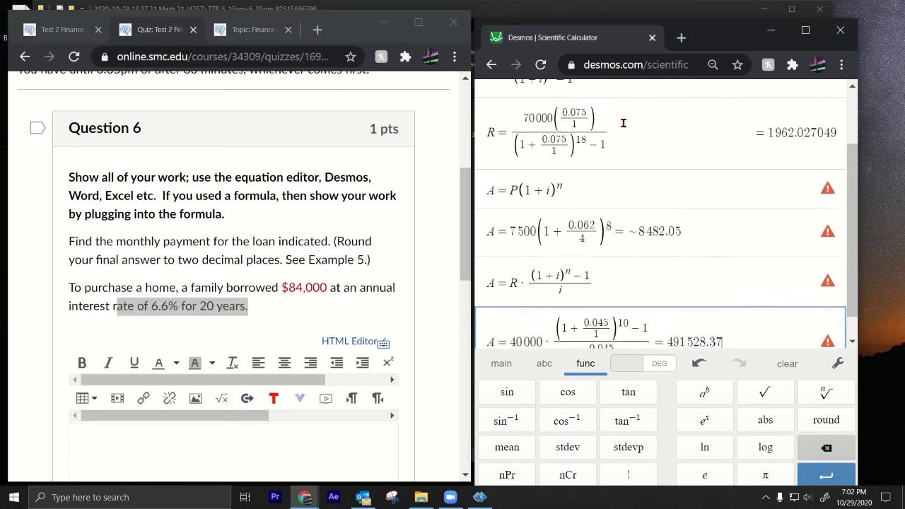
scroll(624, 124, "down", 3)
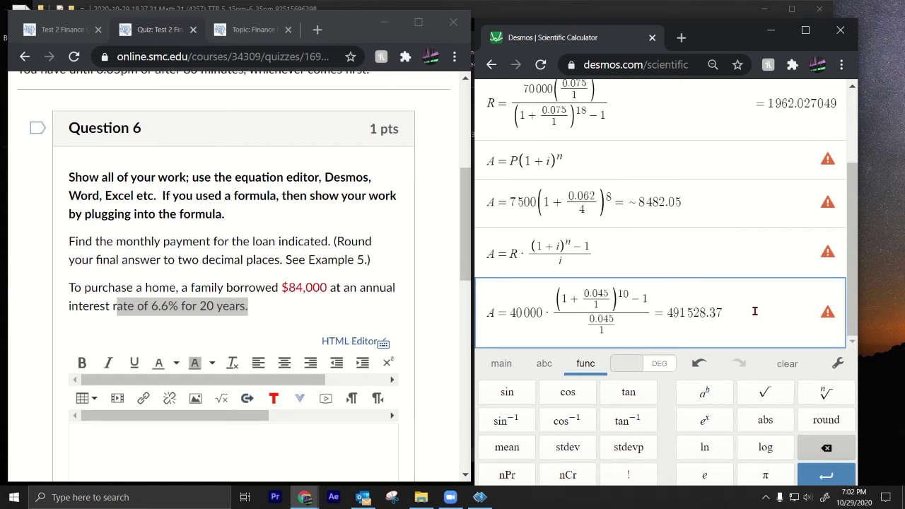
key("Return")
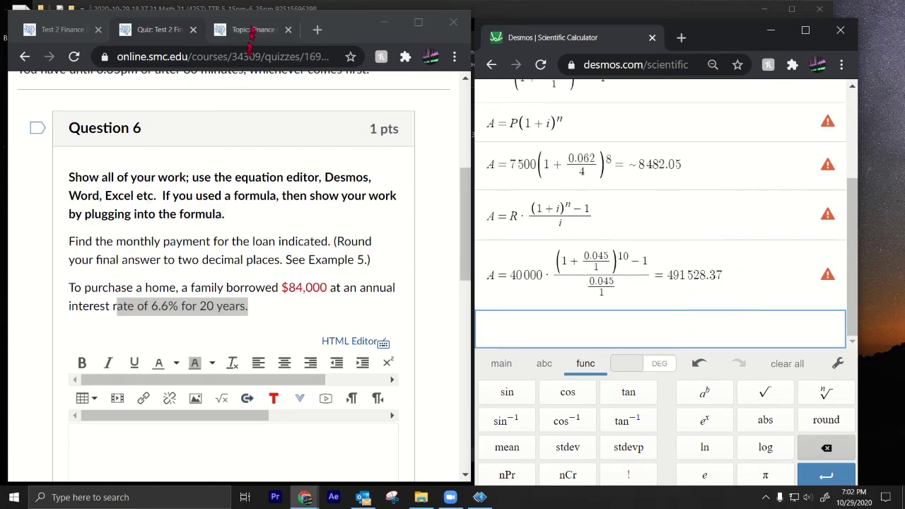
Step: Look up the amortization payment formula on the Finance Formulas page and enter R = Pi/(1-(1+i)^-n) on the blank Desmos line
left_click(251, 30)
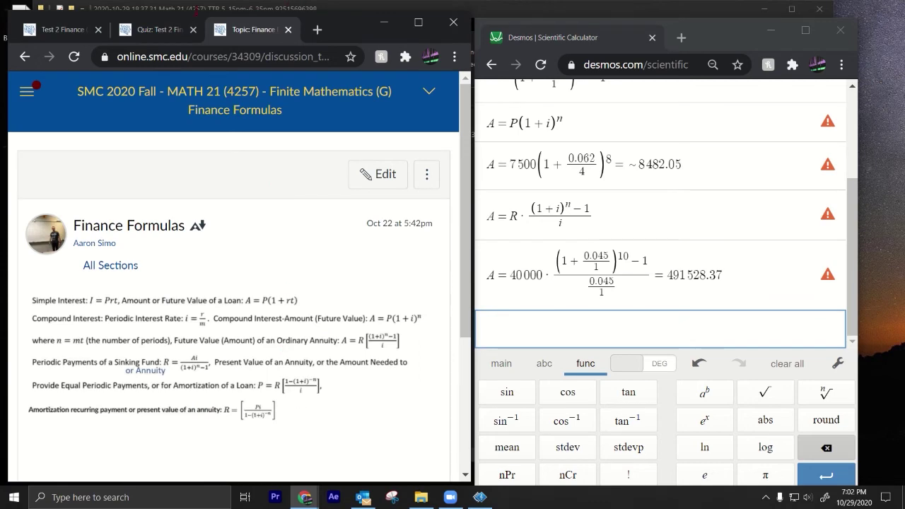
left_click(163, 29)
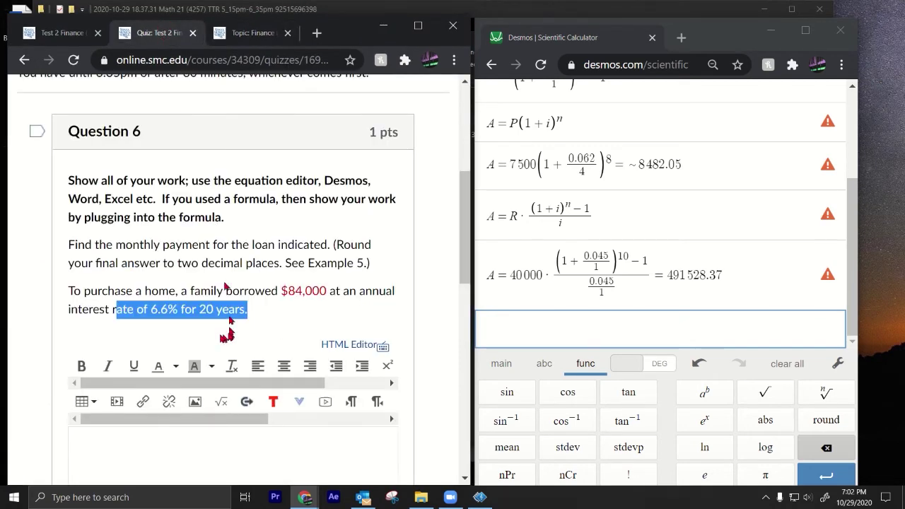
left_click(133, 297)
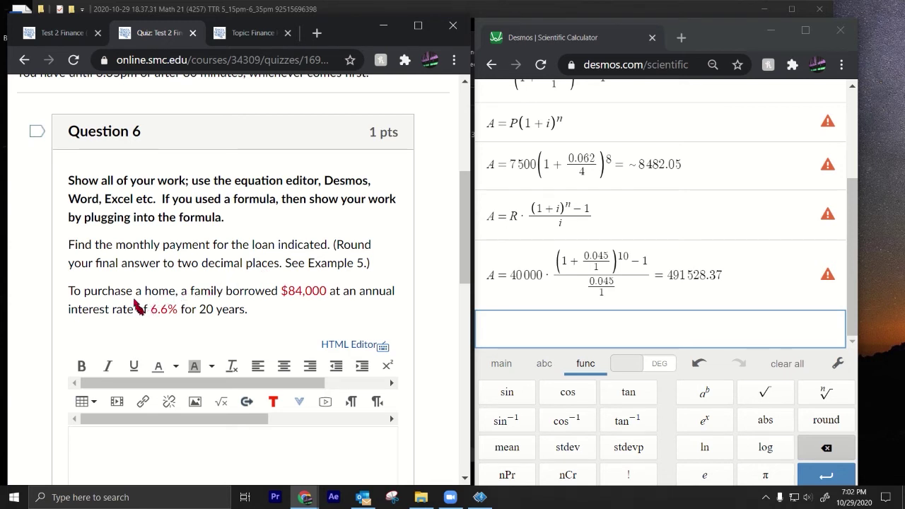
left_click_drag(126, 245, 193, 262)
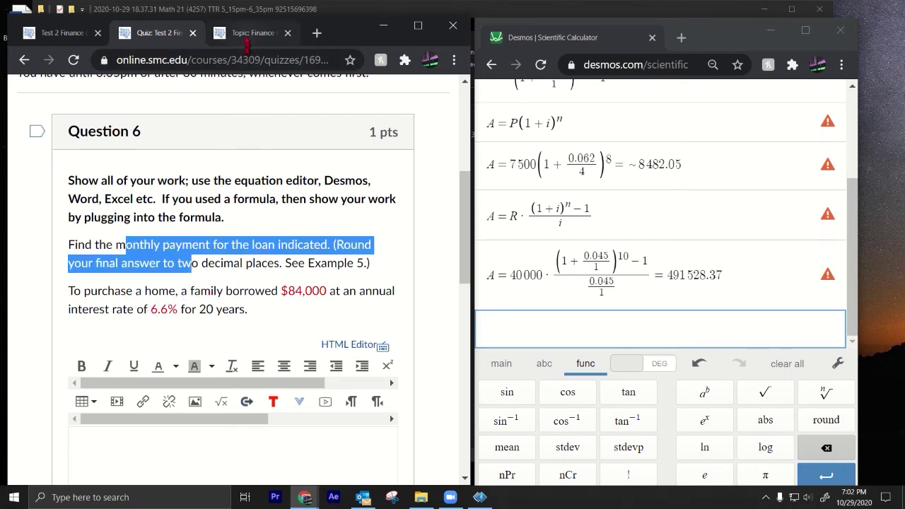
left_click(247, 35)
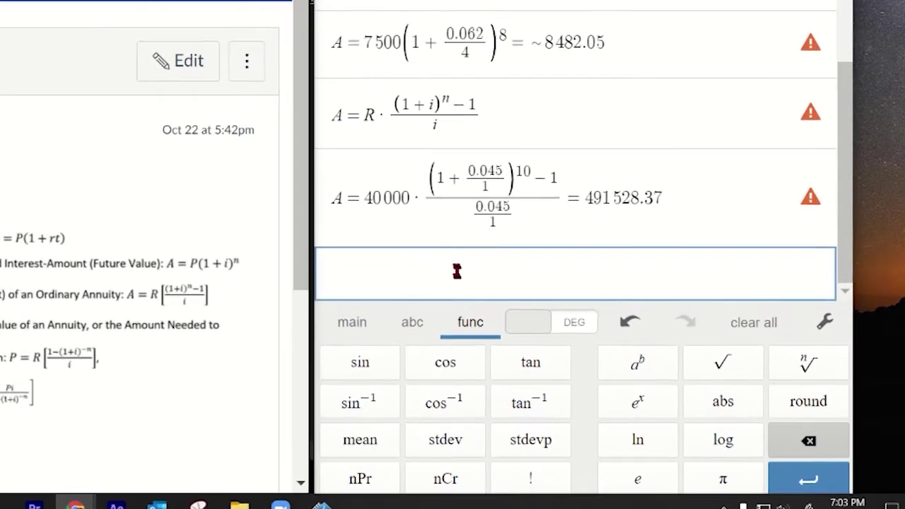
left_click(576, 329)
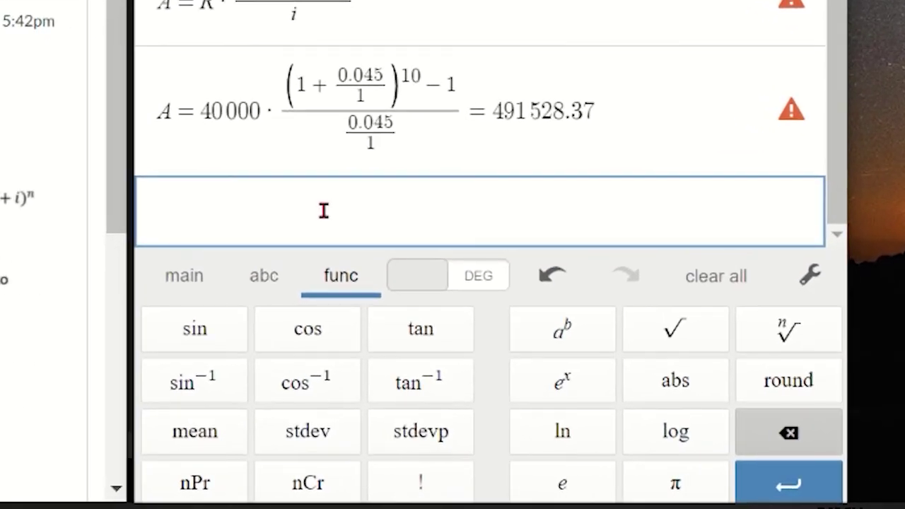
type("R=")
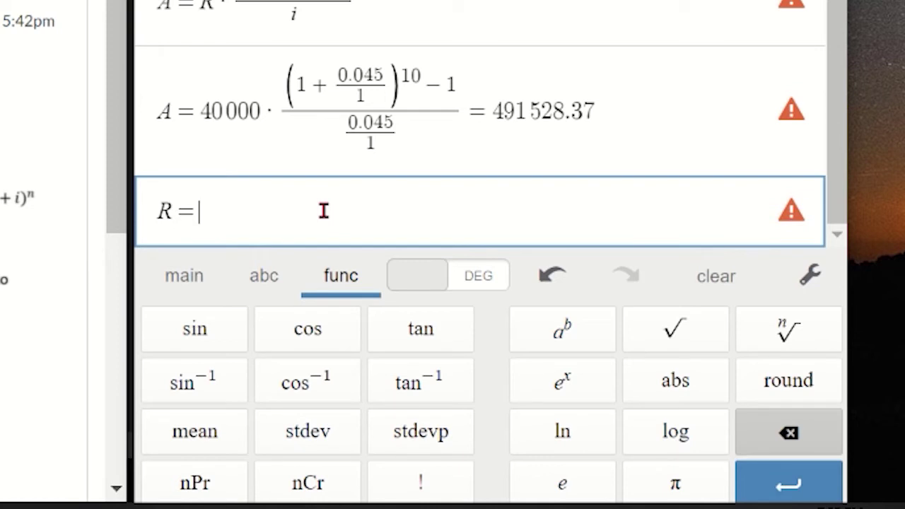
type("Pi/")
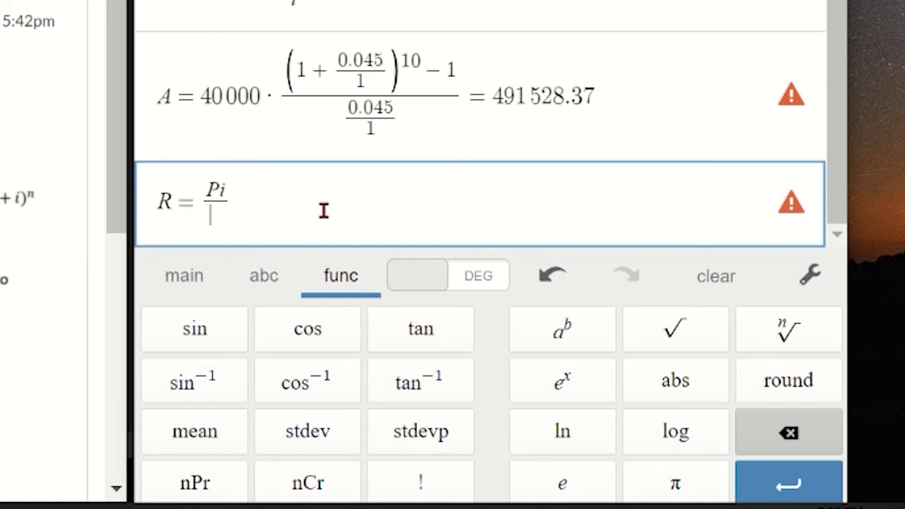
type("1-(1+i")
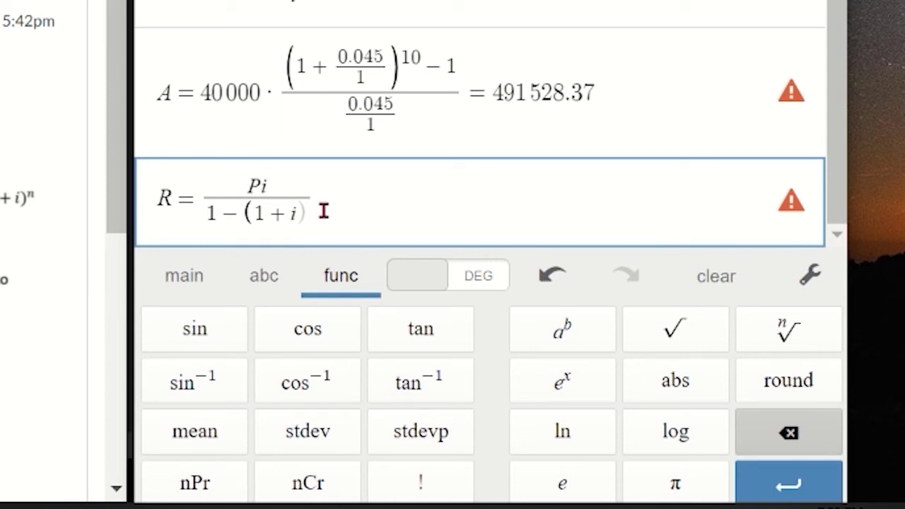
type(")^-n")
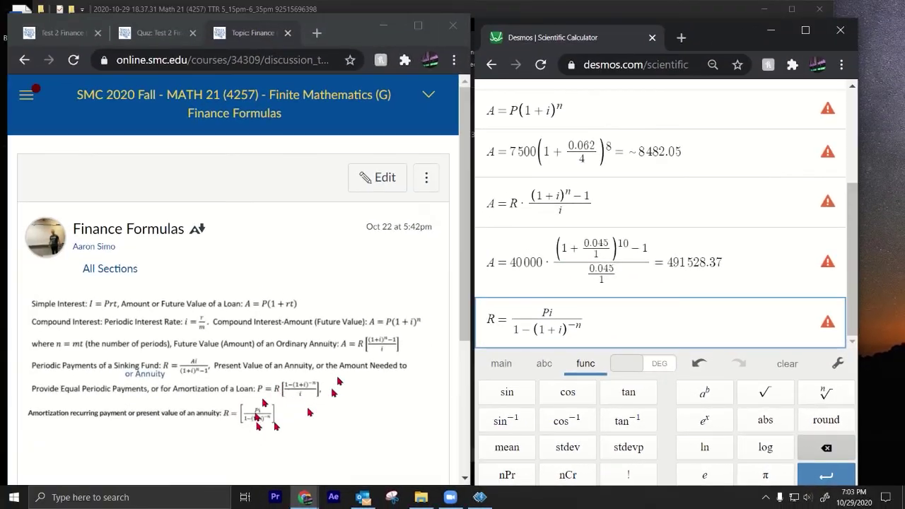
Step: Enlarge the Finance Formulas page to 175% and compare the amortization recurring payment formula with the one entered
left_click(278, 399)
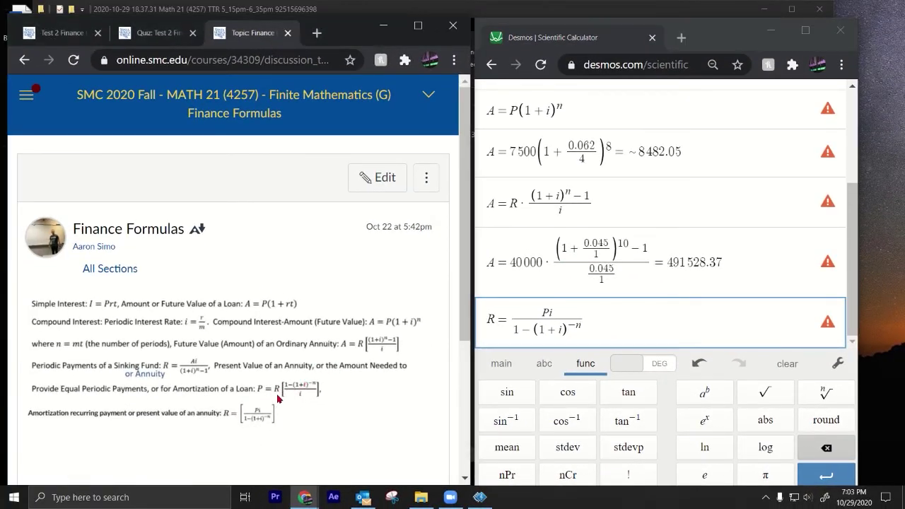
key("ctrl+plus")
key("ctrl+plus")
key("ctrl+plus")
key("ctrl+plus")
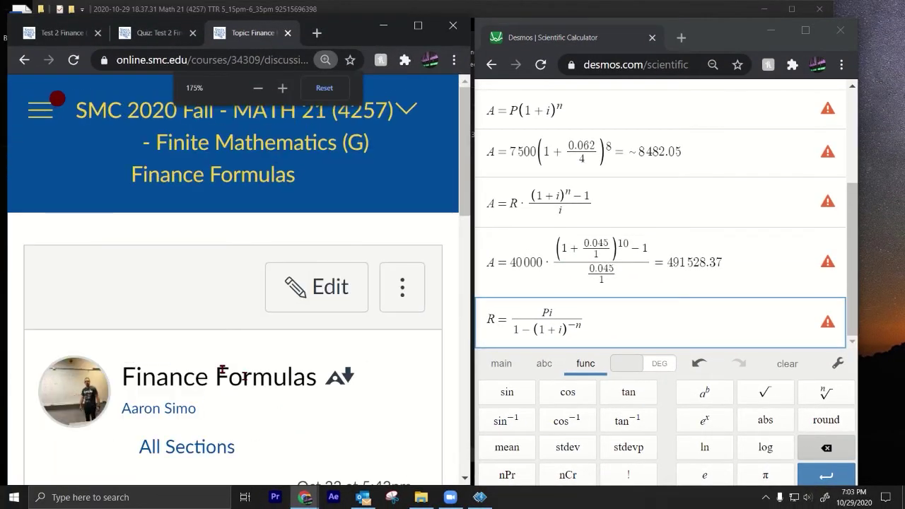
scroll(241, 367, "down", 5)
scroll(241, 367, "down", 1)
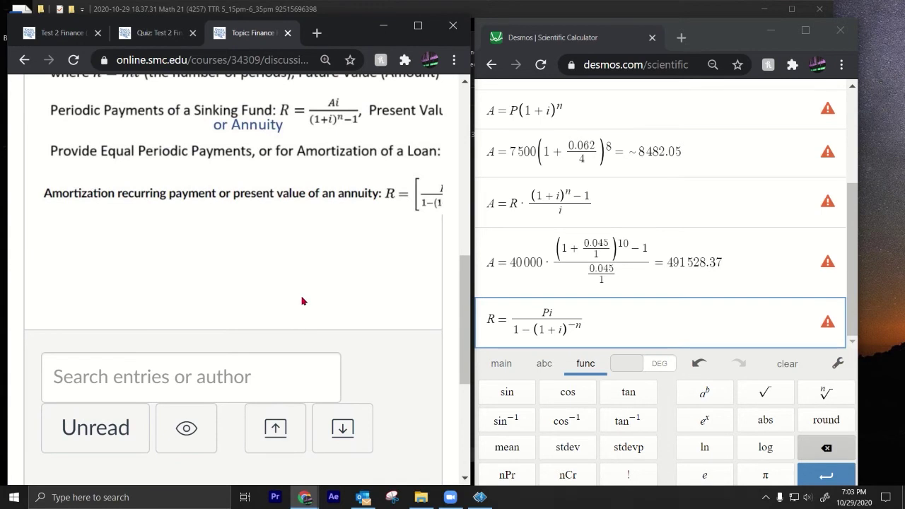
scroll(314, 343, "down", 2)
scroll(344, 377, "up", 1)
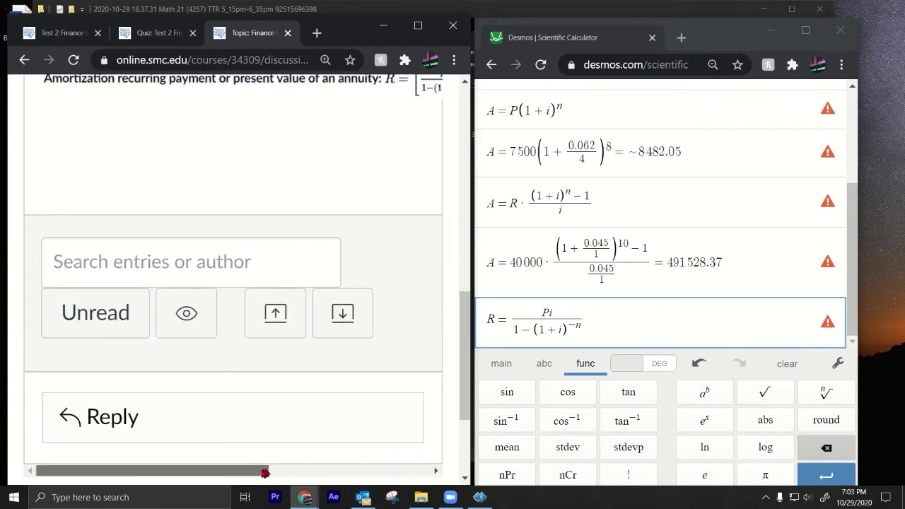
left_click_drag(262, 471, 379, 475)
scroll(226, 283, "up", 2)
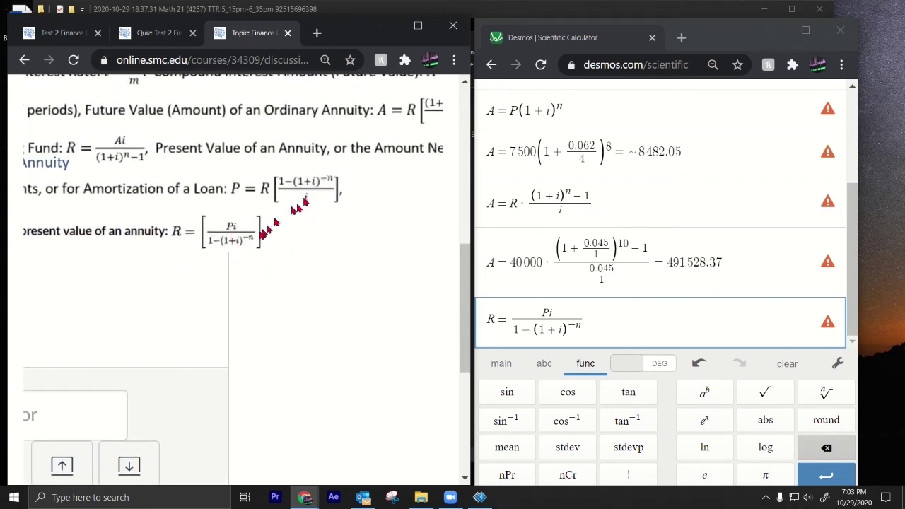
Step: Add a blank Desmos line below the payment formula, and reread the interest rate in Question 6 at a reduced page zoom
left_click(595, 318)
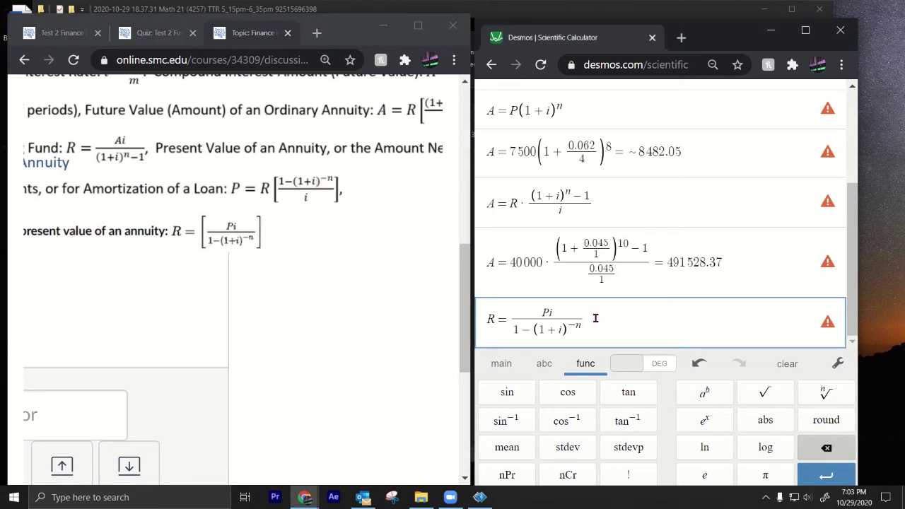
key("Return")
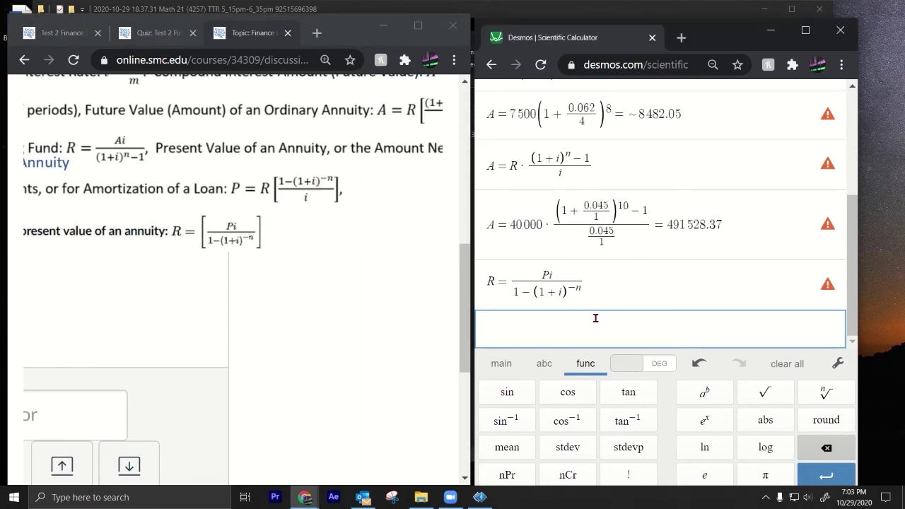
left_click(151, 41)
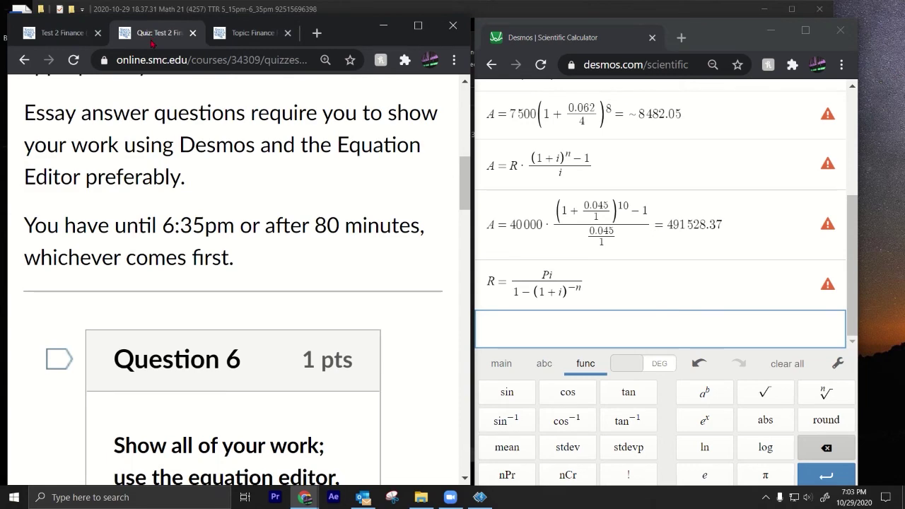
key("ctrl+minus")
key("ctrl+minus")
key("ctrl+minus")
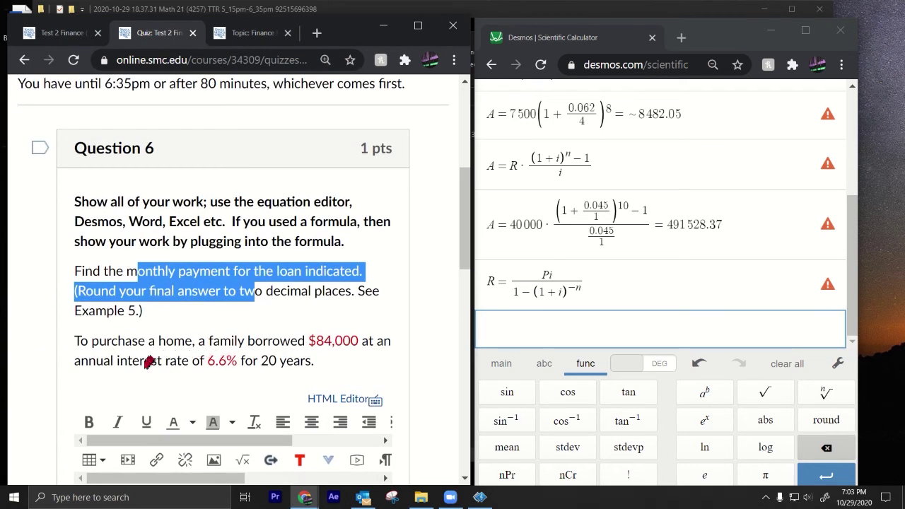
left_click_drag(80, 360, 157, 360)
left_click(681, 337)
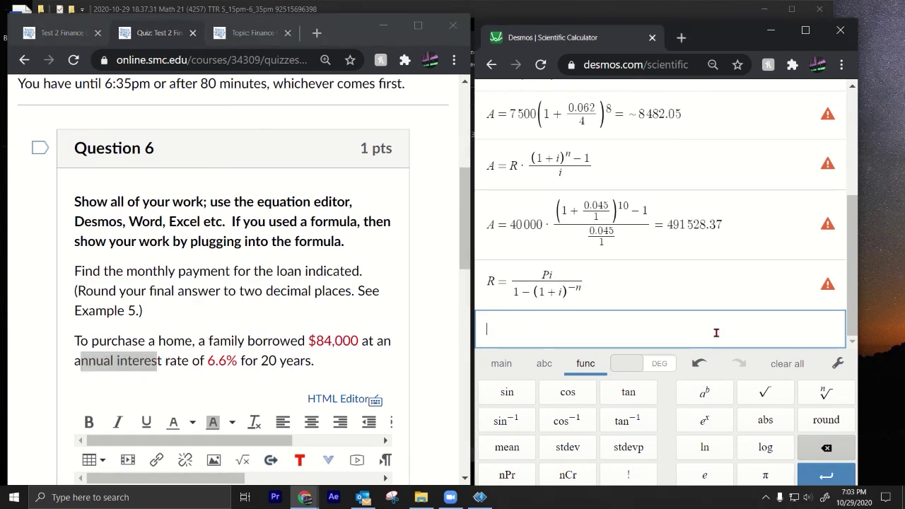
Step: Duplicate the loan payment formula R = Pi/(1-(1+i)^-n) onto the blank line below it
left_click_drag(610, 293, 491, 297)
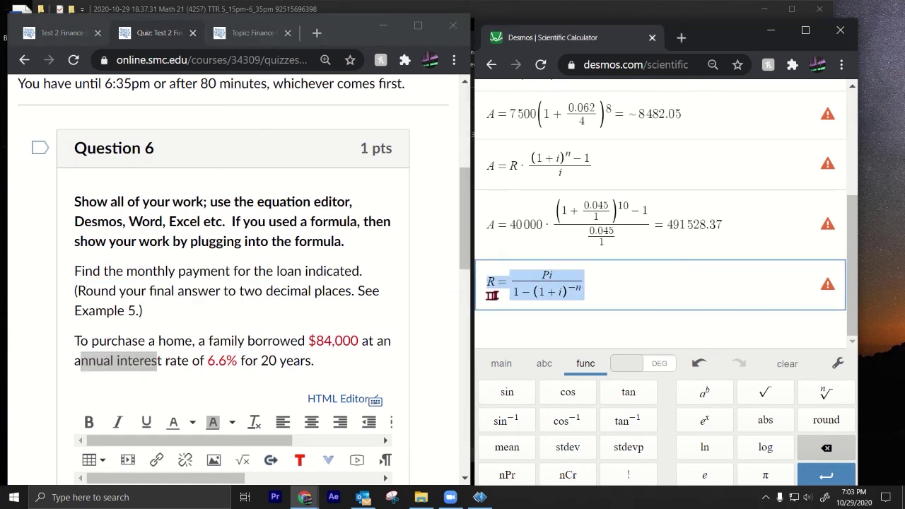
key("ctrl+c")
left_click(535, 329)
key("ctrl+v")
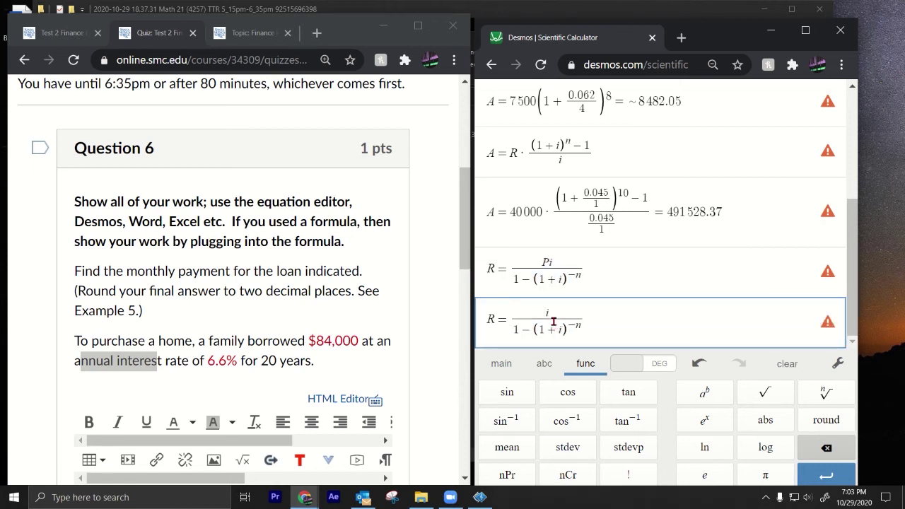
Step: Replace the numerator's P with 84000 and its i with 0.066/1 in the duplicated formula, and delete the denominator's i
type("00")
key("BackSpace")
type("(")
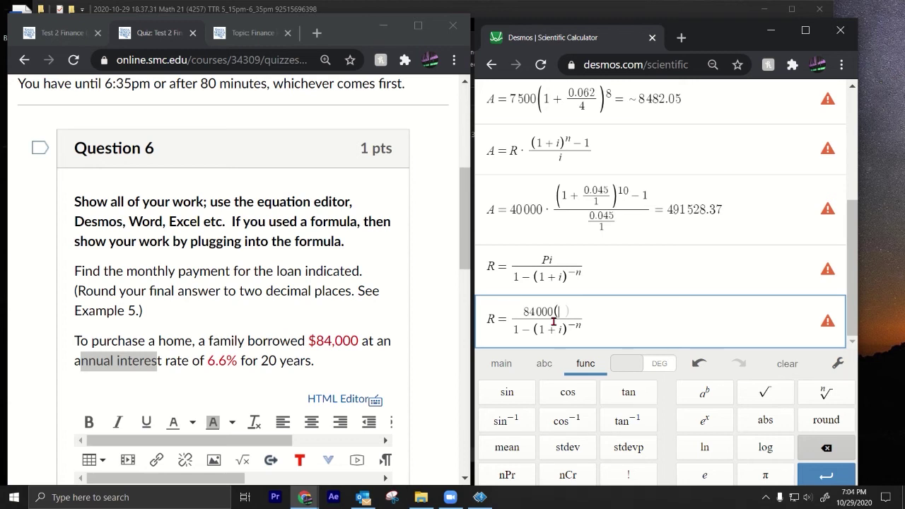
type("0.066")
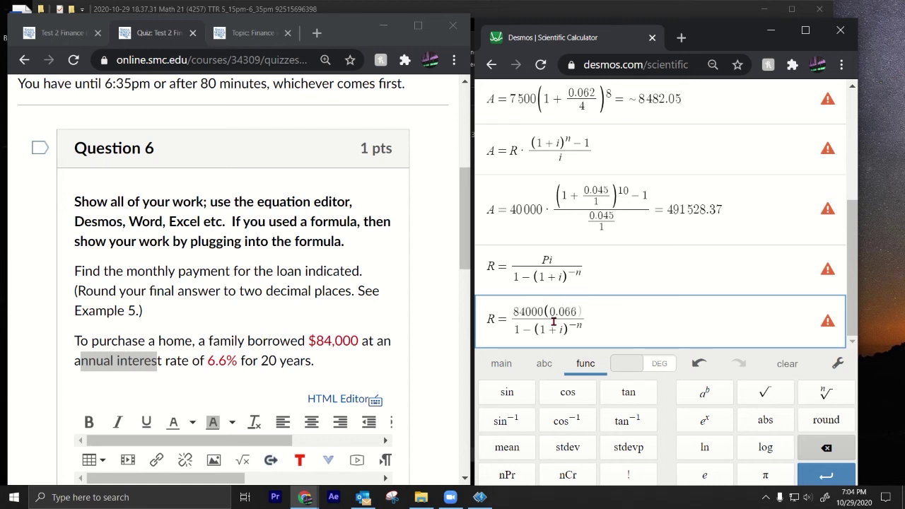
key("Down")
left_click(554, 322)
key("BackSpace")
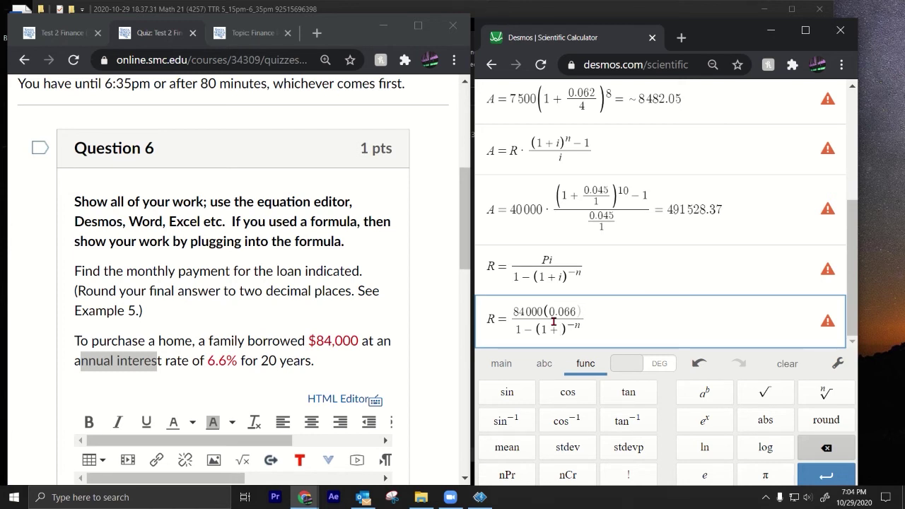
type("/1")
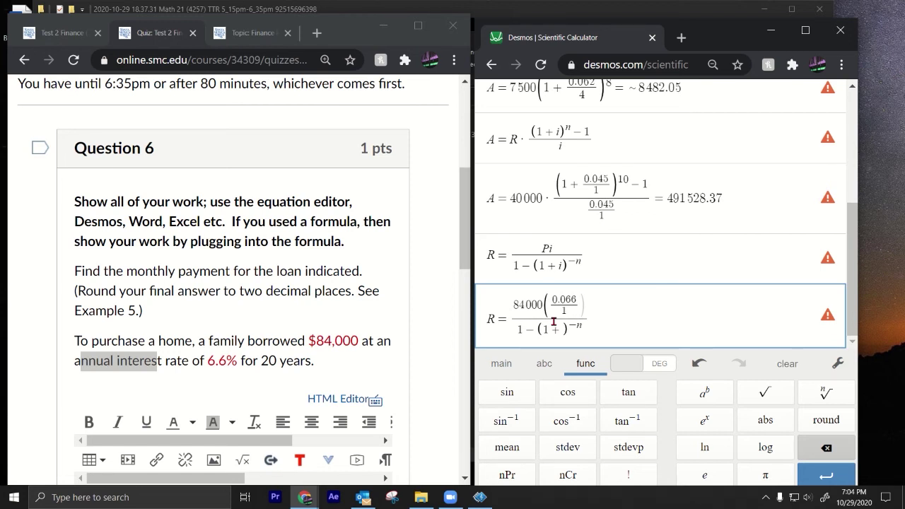
key("Return")
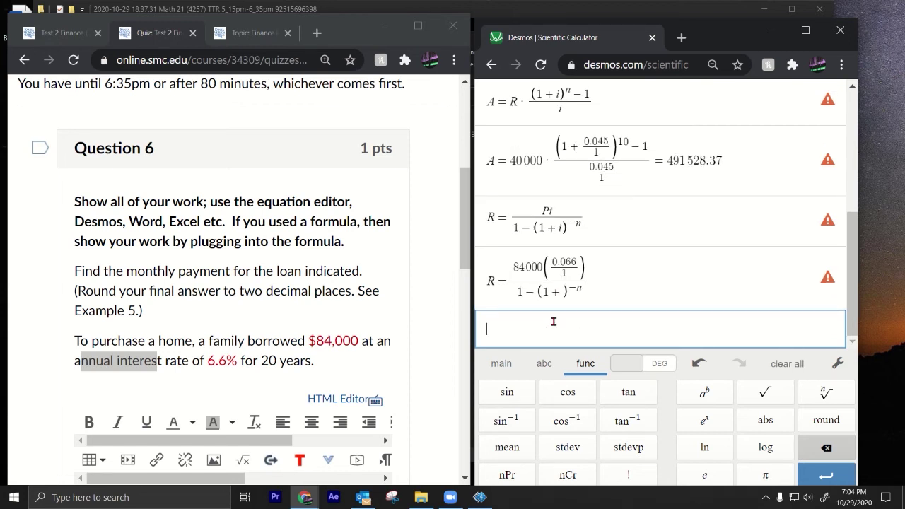
Step: Fill in 0.066/1 as the rate in the denominator and replace the exponent's n with 20
double_click(562, 273)
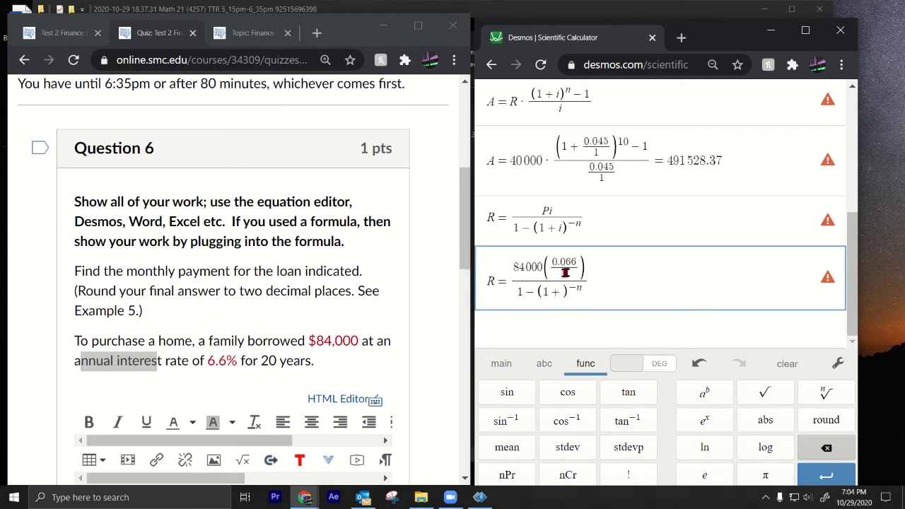
left_click(564, 294)
type("0.066/")
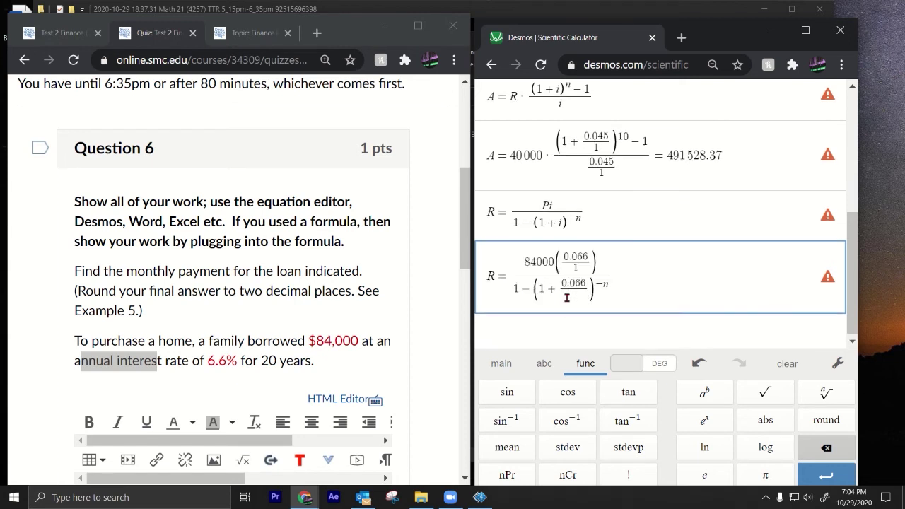
key("Right")
key("Right")
key("BackSpace")
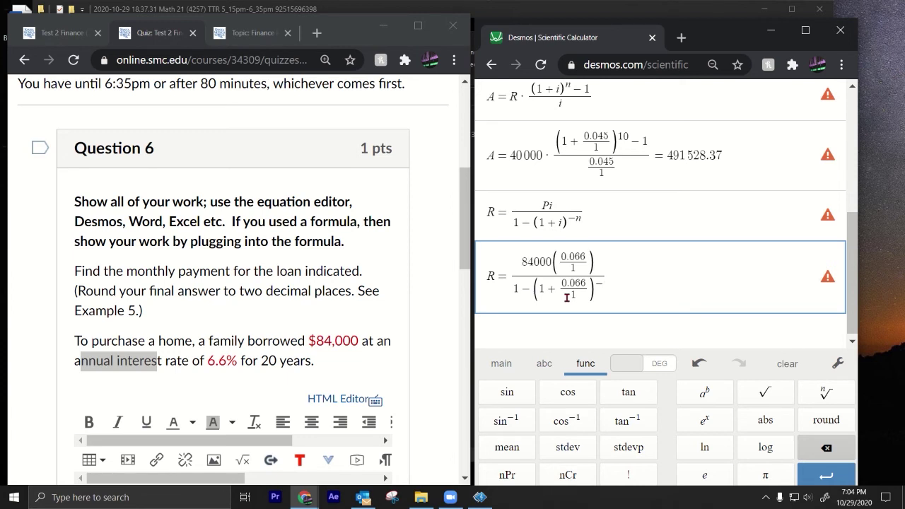
type("20")
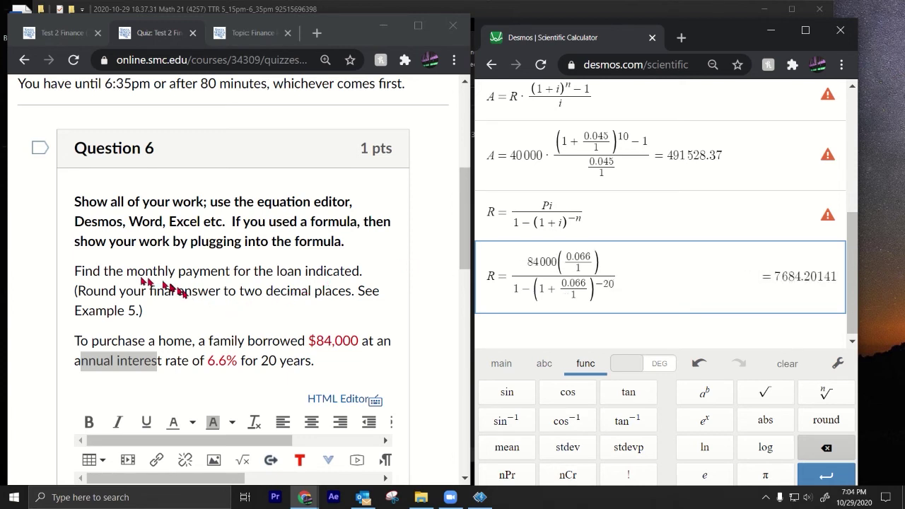
Step: Convert the substituted payment formula to monthly terms, making both rate fractions 0.066/12 and the exponent -240
left_click_drag(139, 276, 231, 278)
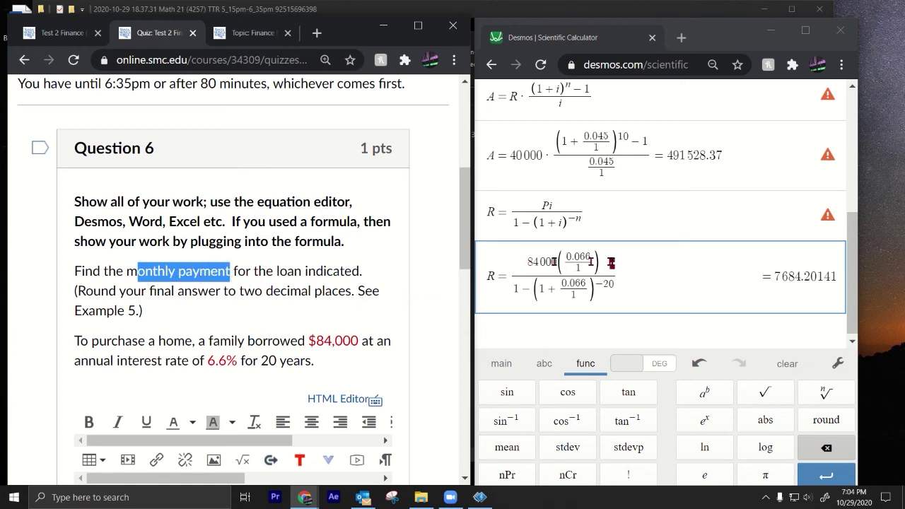
left_click(581, 269)
type("2")
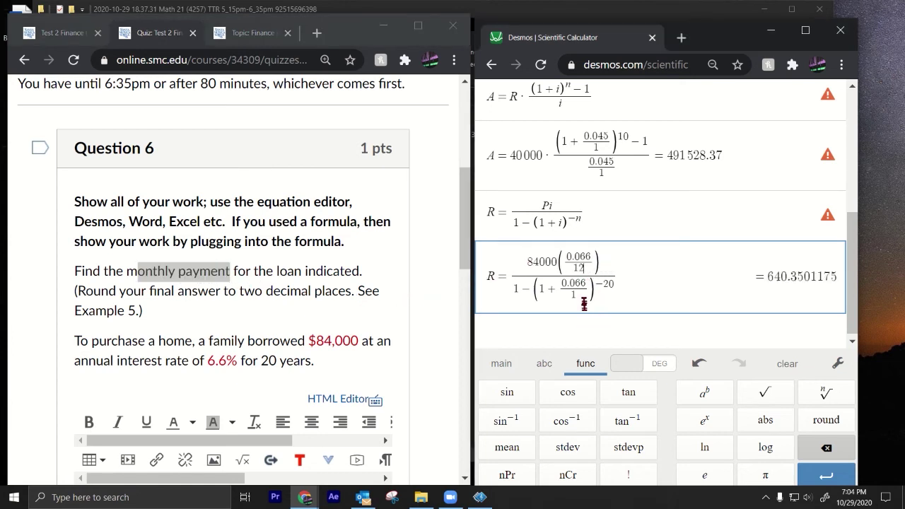
left_click(576, 294)
type("2")
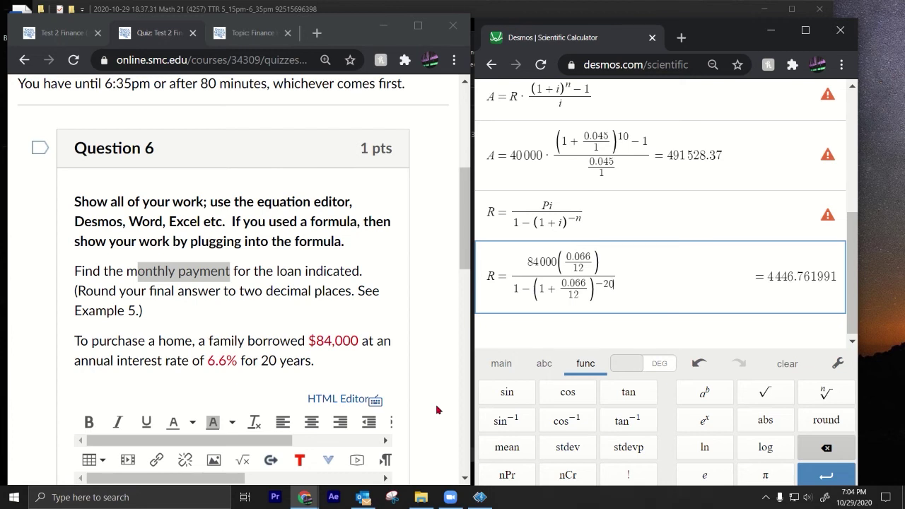
key("BackSpace")
type("40")
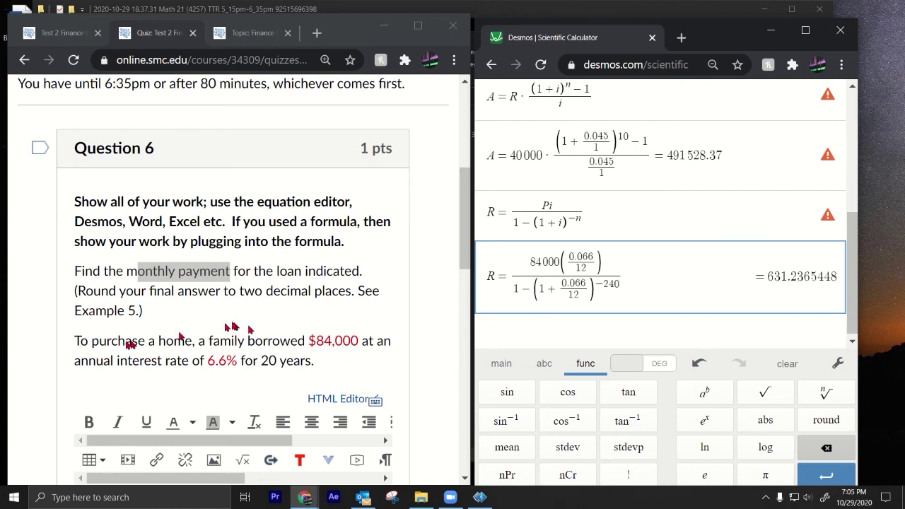
Step: Append = 631.24 to the substituted payment formula in Desmos, rounding the payment to two decimal places as Question 6 asks
left_click_drag(238, 291, 315, 292)
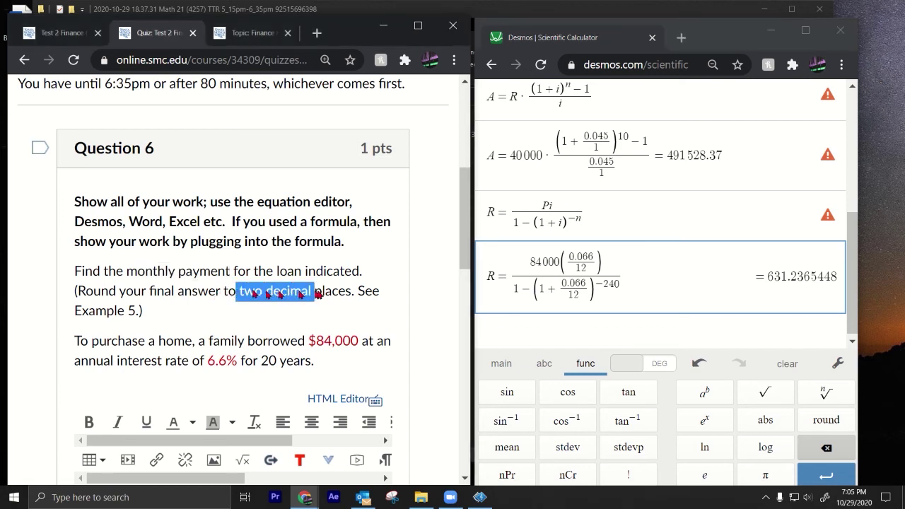
left_click(667, 278)
type("=")
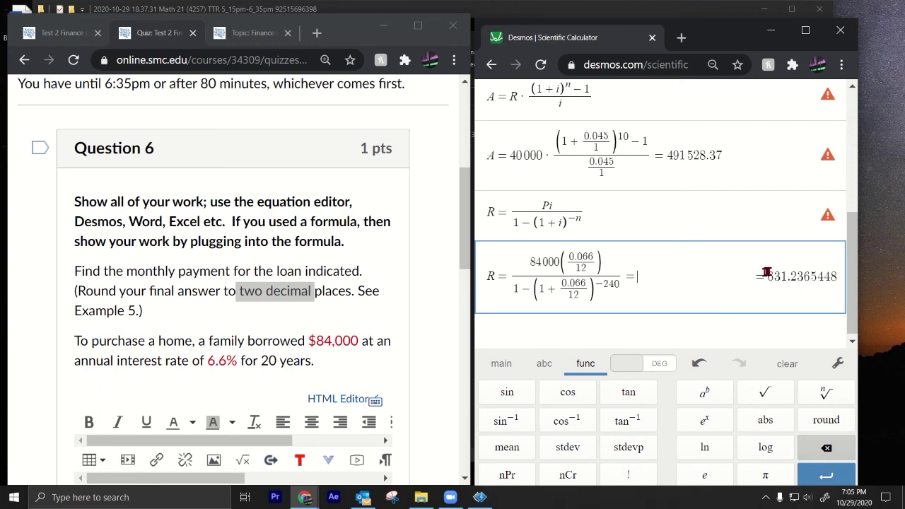
left_click_drag(768, 275, 794, 275)
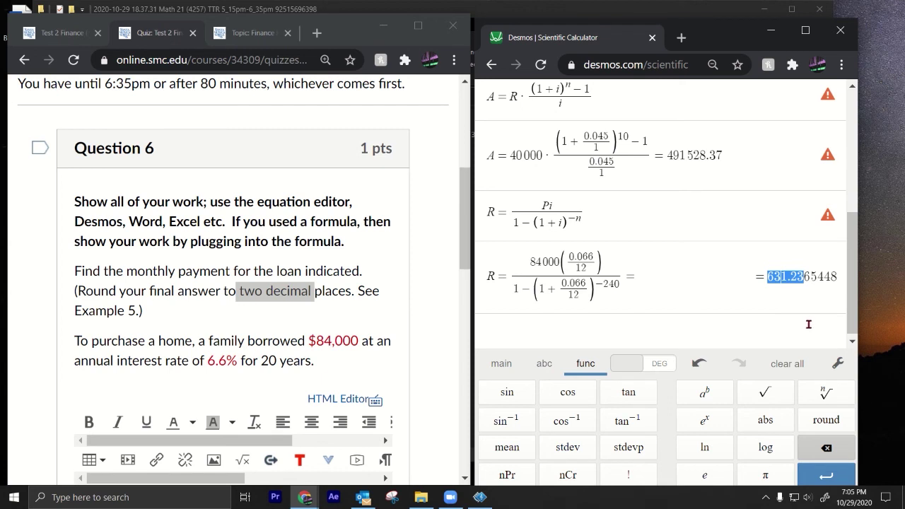
left_click(657, 273)
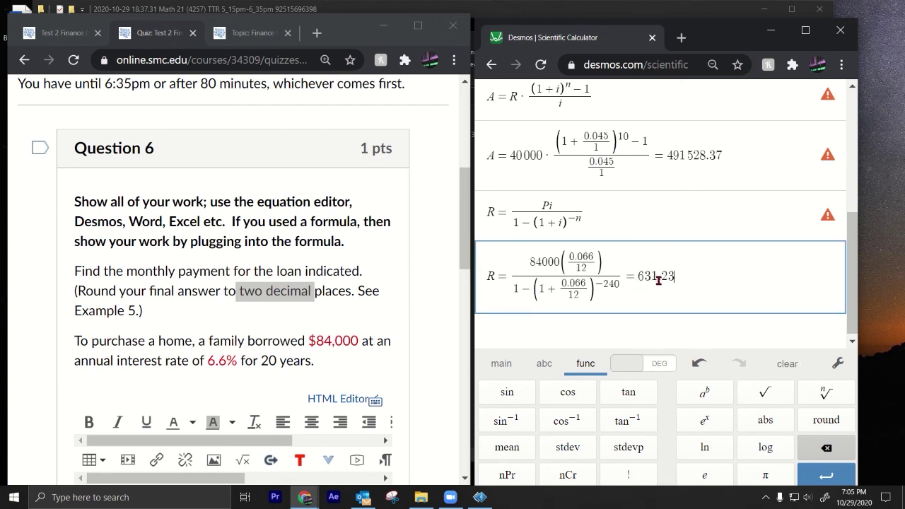
type("631.23")
key("BackSpace")
type("4")
Step: Copy the whole completed payment equation from Desmos and paste it as LaTeX into Question 6's answer box
left_click_drag(728, 269, 508, 259)
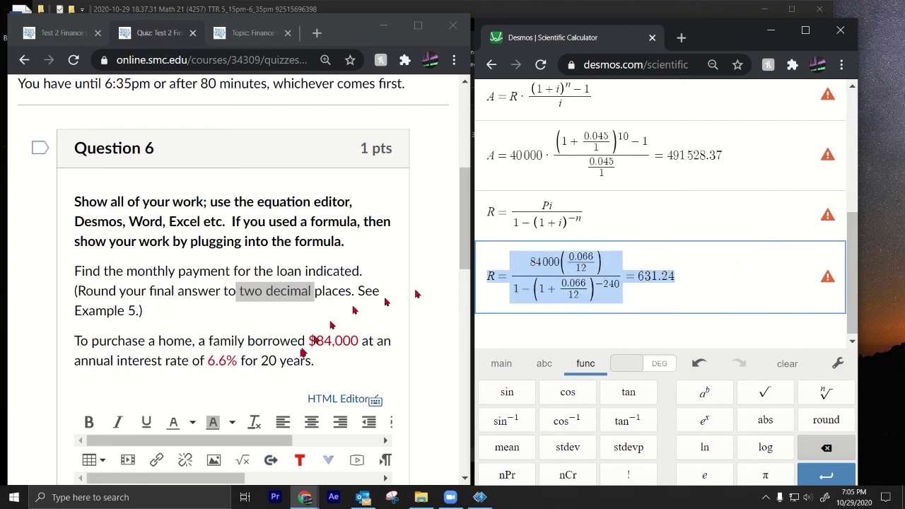
scroll(415, 297, "down", 4)
left_click(191, 252)
type("R=\\frac{84000\\left(\\frac{0.066}{12}\\right)}{1-\\left(1+\\frac{0.066}{12}\\right)^{-240}}=631.24")
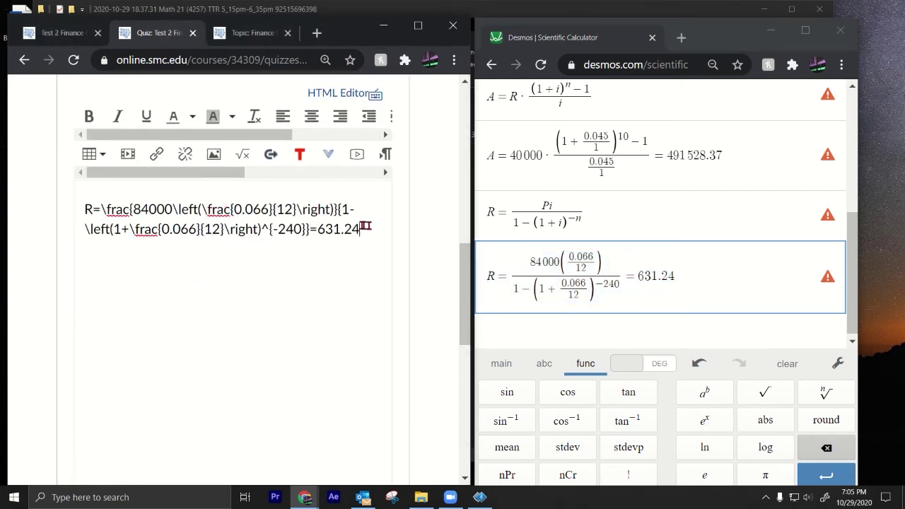
Step: Move the pasted LaTeX out of the answer box and into the Canvas equation editor
left_click_drag(364, 226, 4, 216)
key("ctrl+x")
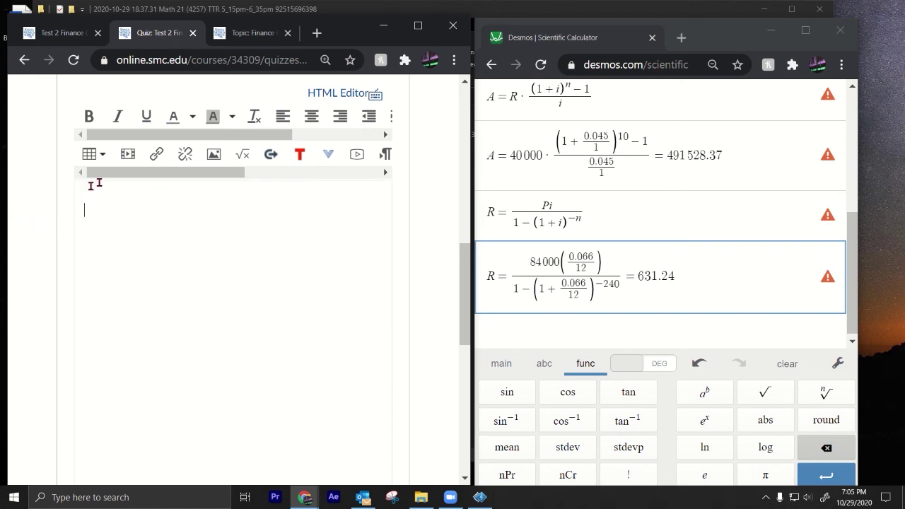
left_click(247, 155)
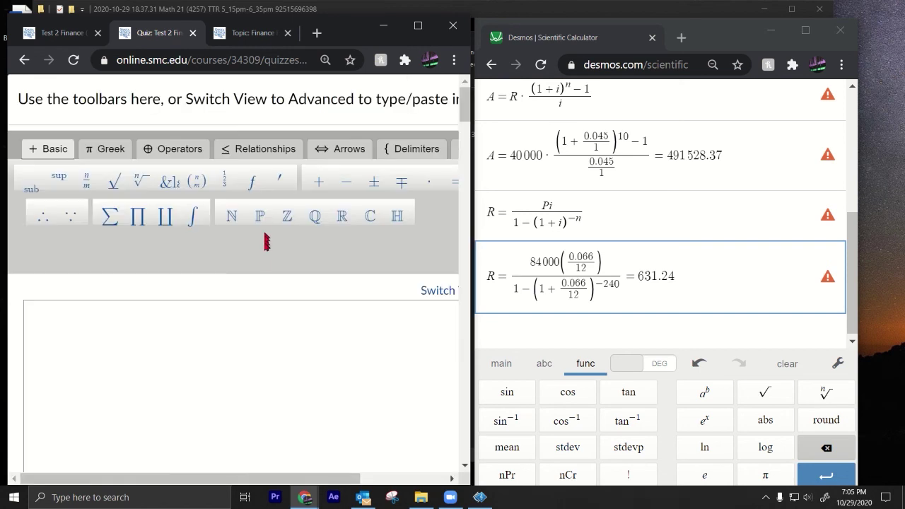
left_click(226, 318)
key("ctrl+v")
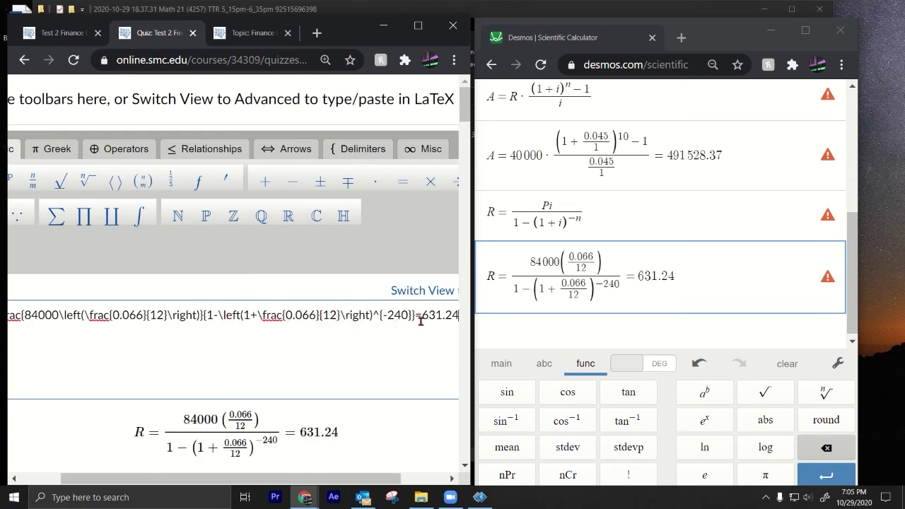
left_click_drag(301, 478, 361, 473)
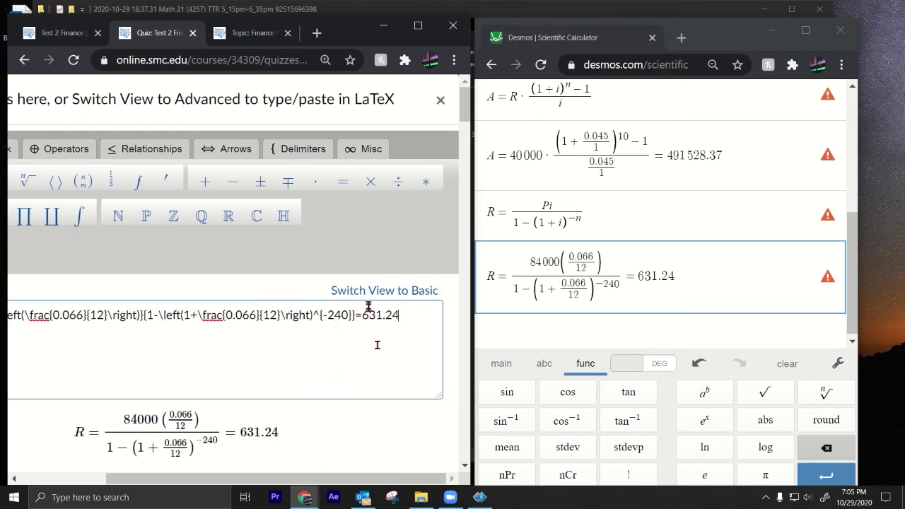
Step: Replace the equals sign before 631.24 with the approximately-equal symbol ≈
left_click(364, 314)
key("BackSpace")
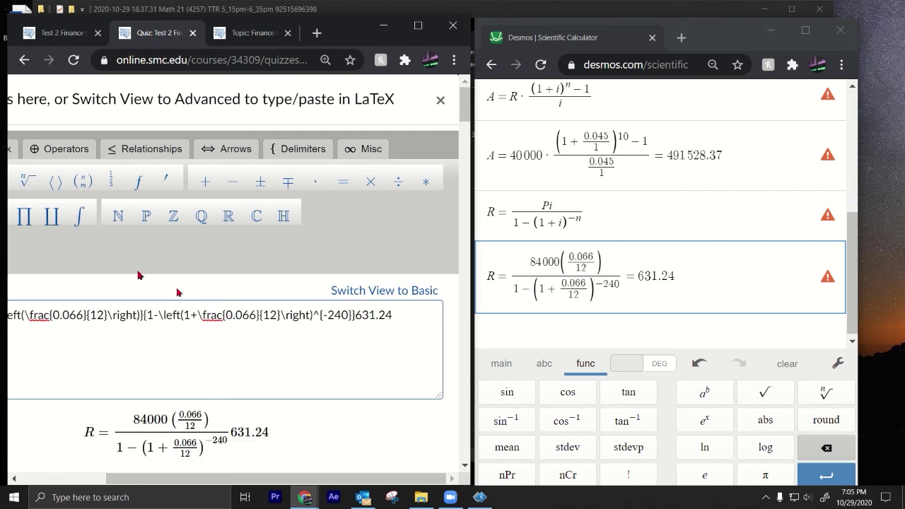
left_click(173, 148)
left_click(138, 182)
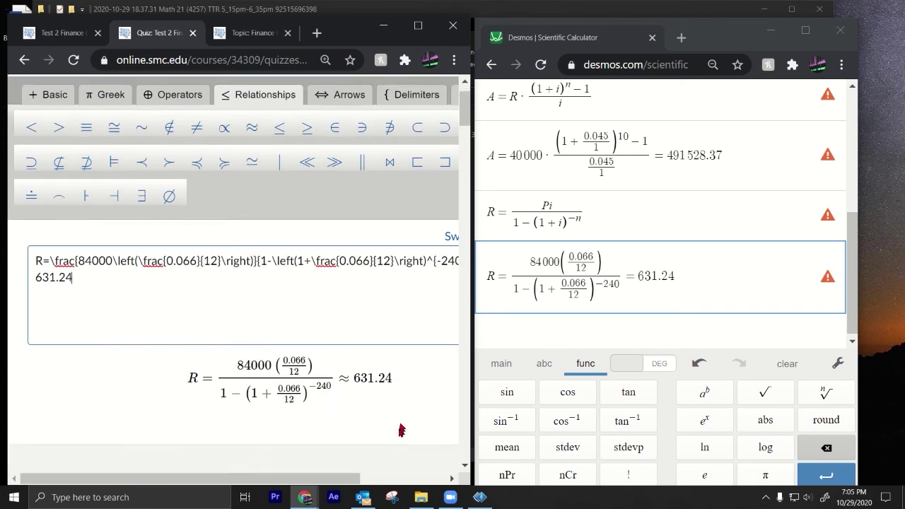
Step: Insert the equation into Question 6's answer and enlarge its image in the answer box
scroll(400, 428, "down", 5)
left_click_drag(308, 477, 390, 477)
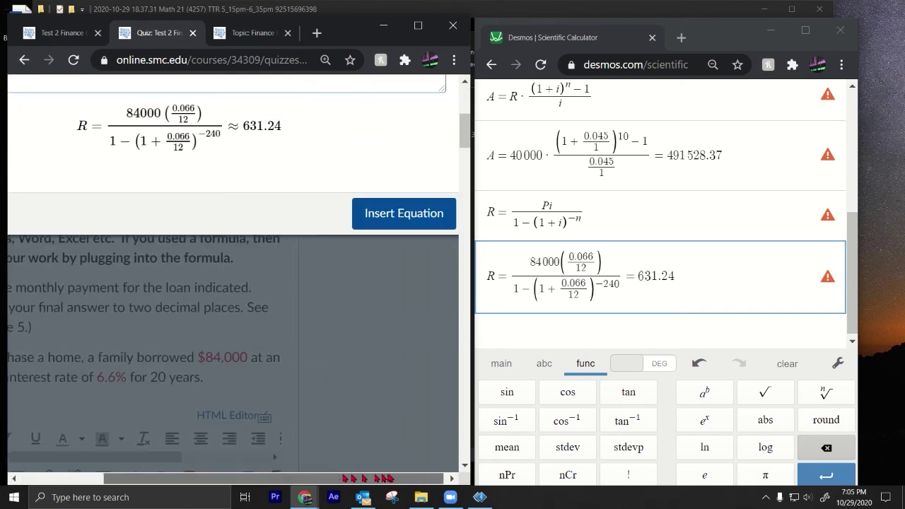
left_click(387, 223)
scroll(388, 224, "down", 5)
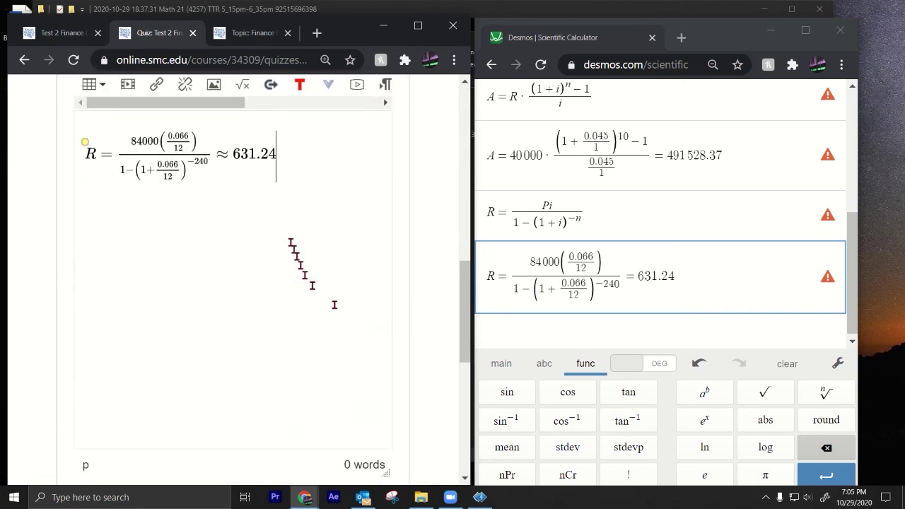
left_click(275, 169)
left_click_drag(275, 182, 342, 202)
left_click(418, 207)
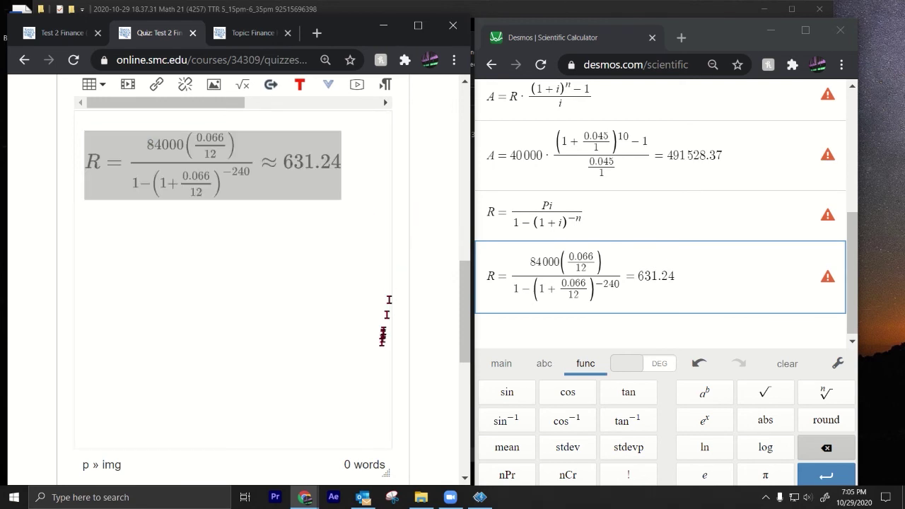
Step: Submit the quiz and maximize the Canvas window
scroll(375, 354, "down", 3)
left_click(380, 385)
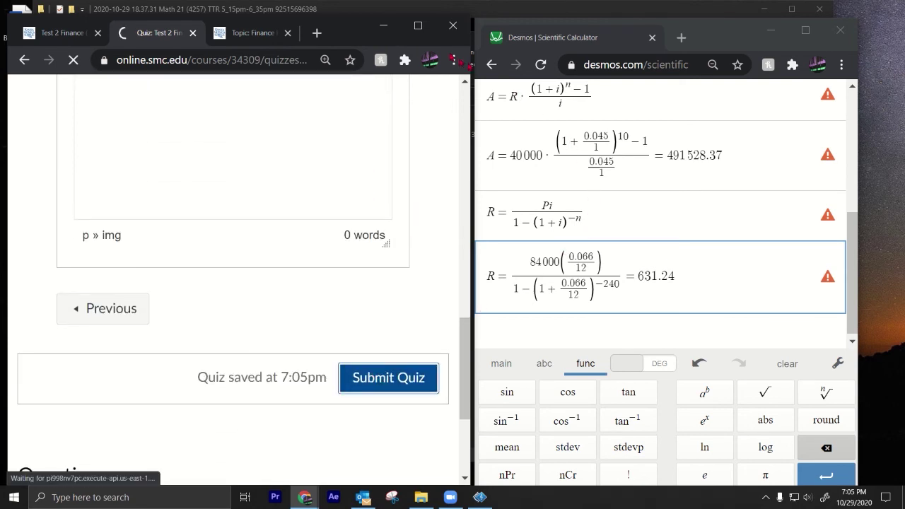
left_click(418, 25)
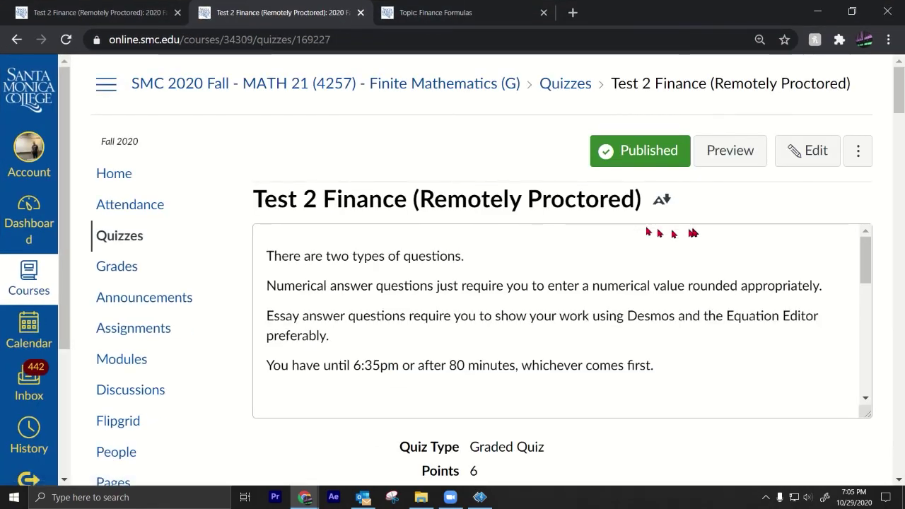
Step: Review the attempt history, the quiz score summary and the submitted answers to Questions 1 and 2
scroll(573, 316, "down", 4)
scroll(566, 316, "down", 8)
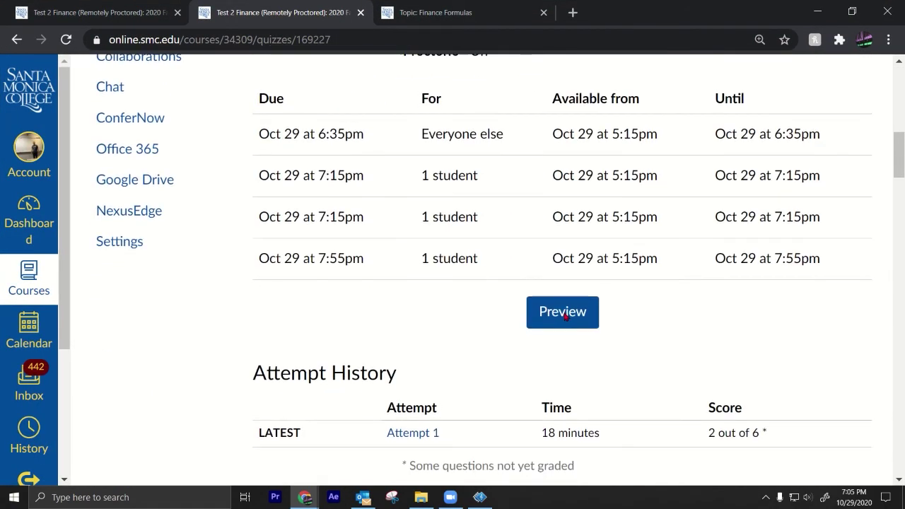
scroll(565, 318, "down", 5)
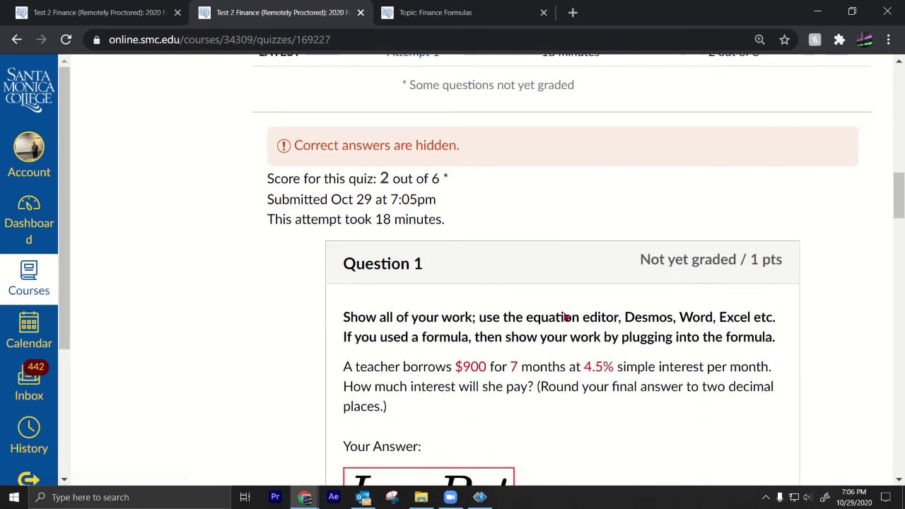
scroll(561, 315, "down", 5)
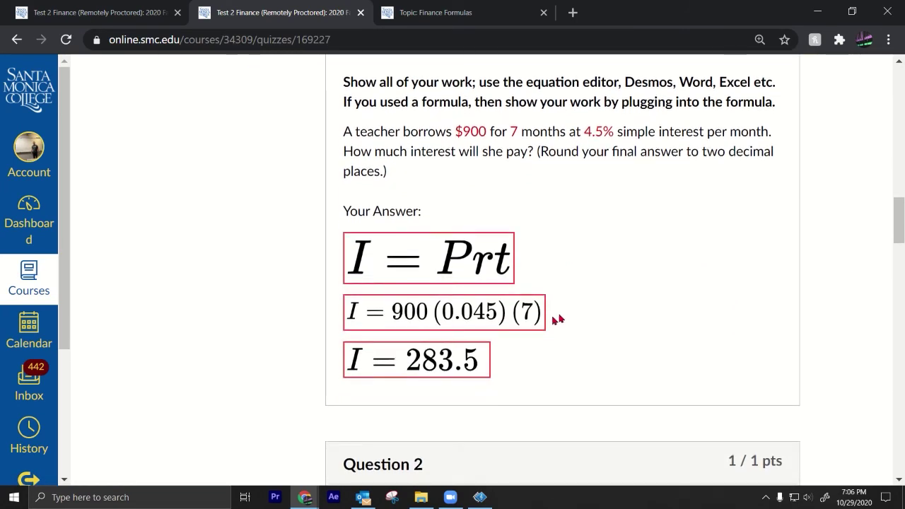
scroll(553, 321, "up", 1)
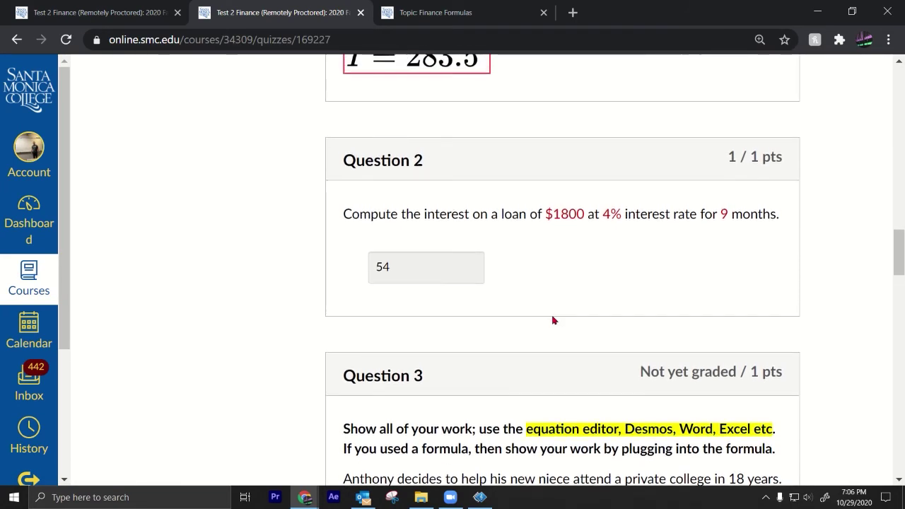
scroll(554, 320, "up", 15)
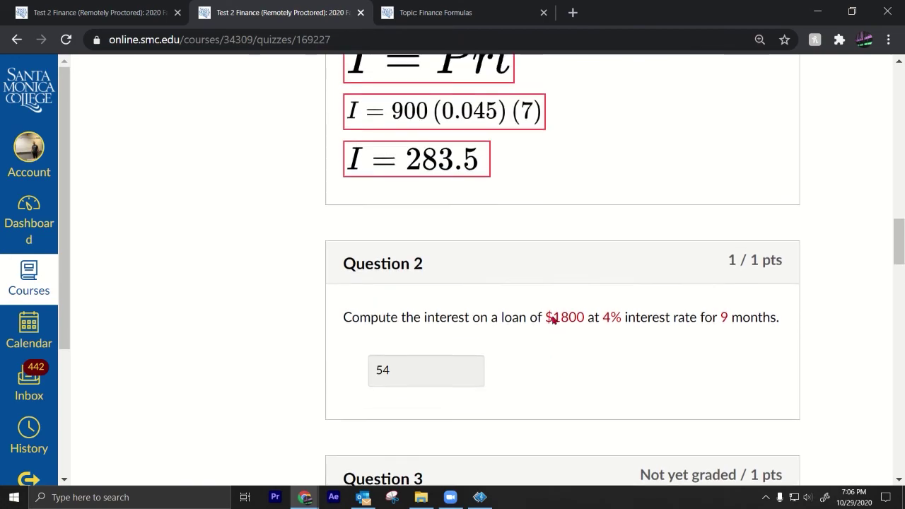
scroll(553, 318, "down", 6)
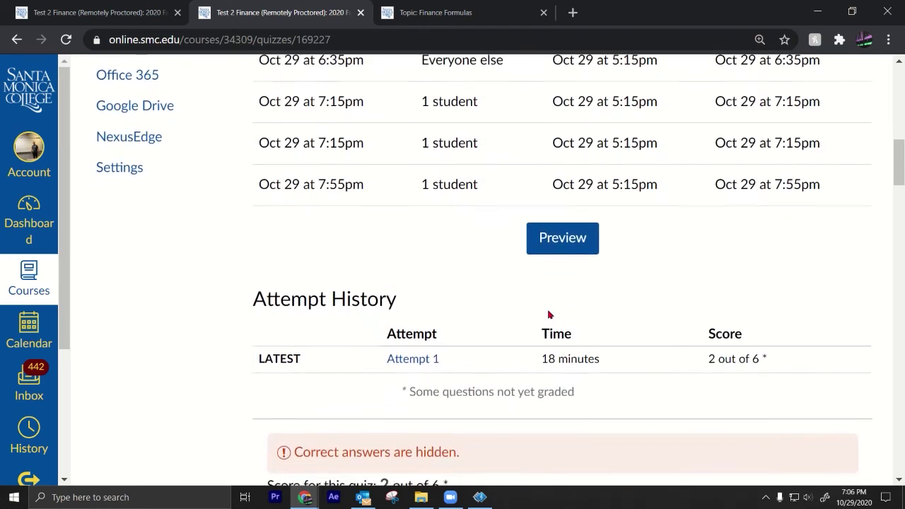
scroll(548, 314, "down", 4)
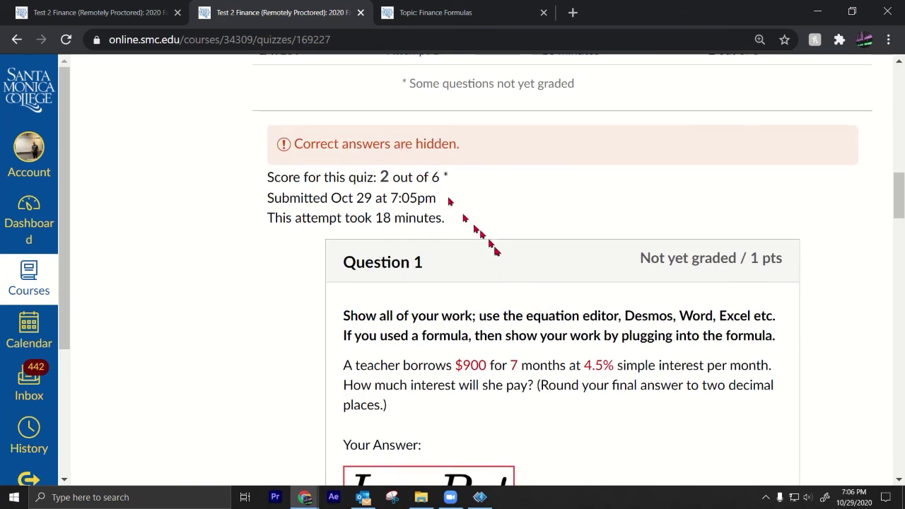
Step: Check the grading status and submitted answers through Question 6 and the final quiz score, and return to the page's beginning
left_click_drag(897, 195, 882, 251)
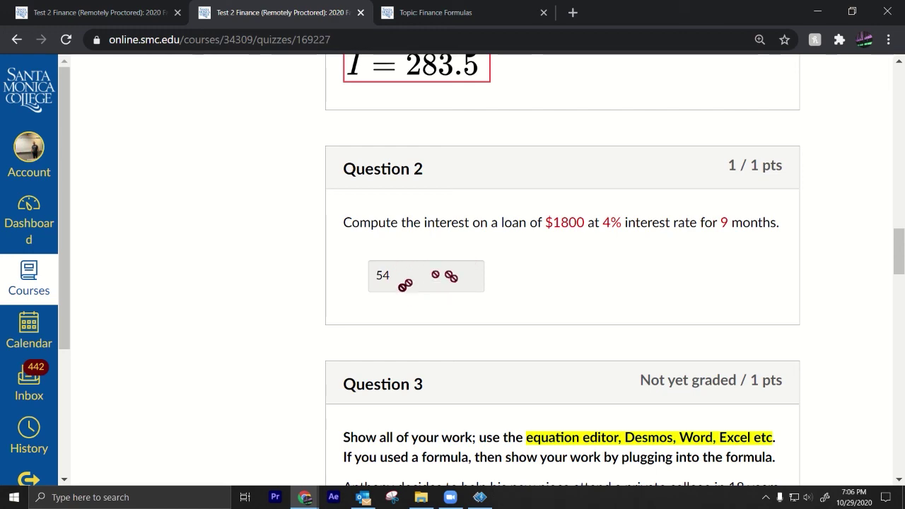
scroll(457, 306, "down", 1)
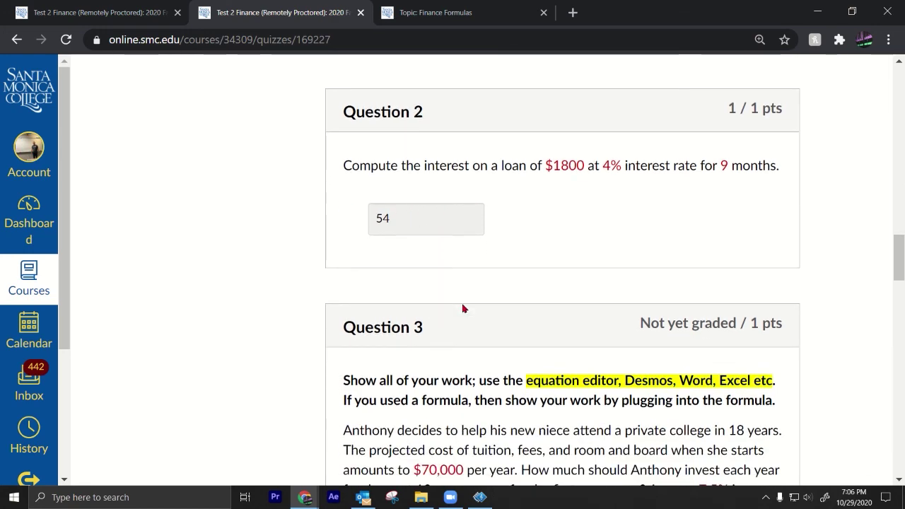
scroll(428, 203, "down", 3)
scroll(445, 227, "down", 2)
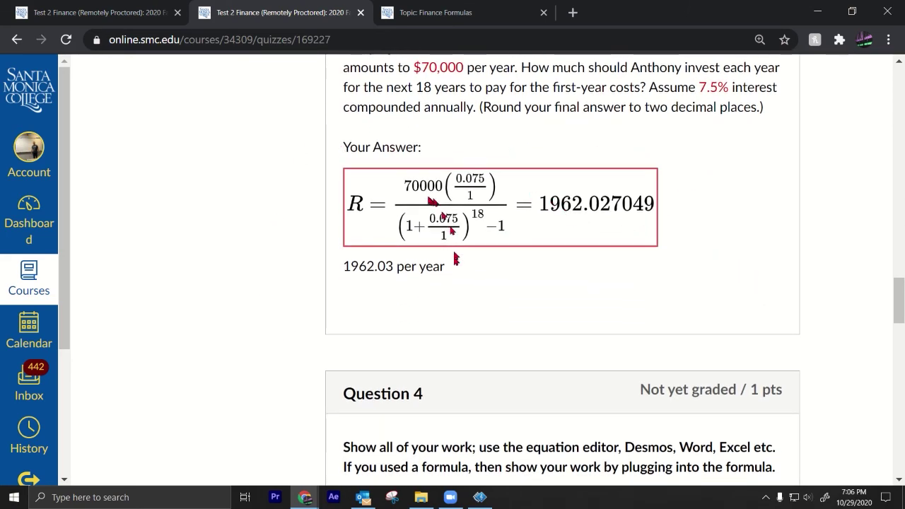
scroll(417, 311, "down", 2)
scroll(452, 304, "down", 3)
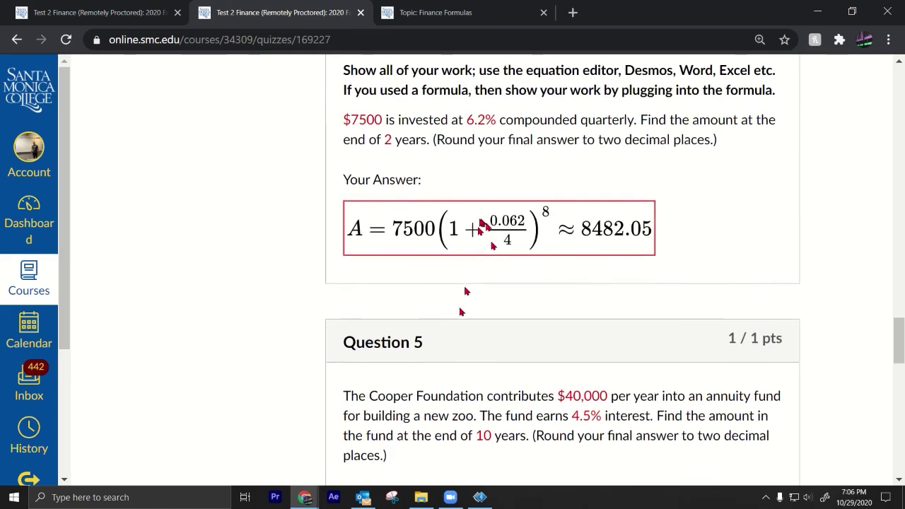
scroll(463, 325, "down", 3)
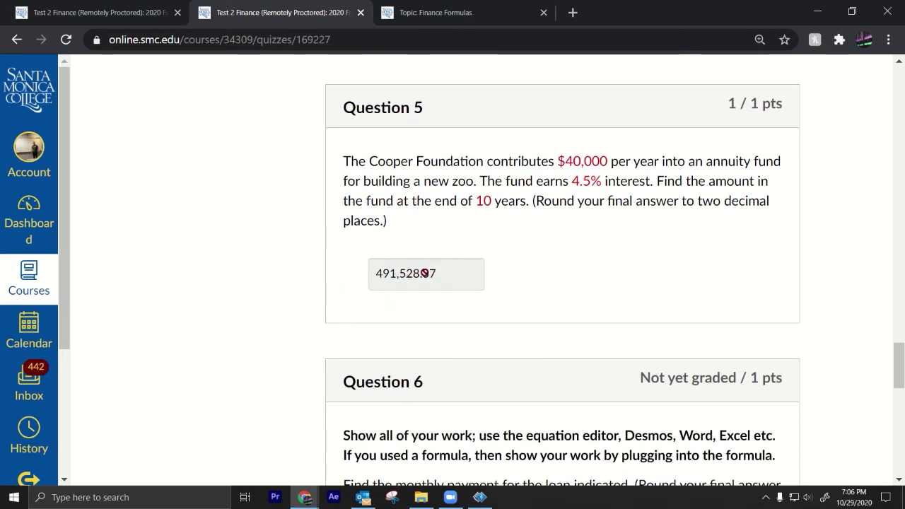
scroll(418, 276, "down", 5)
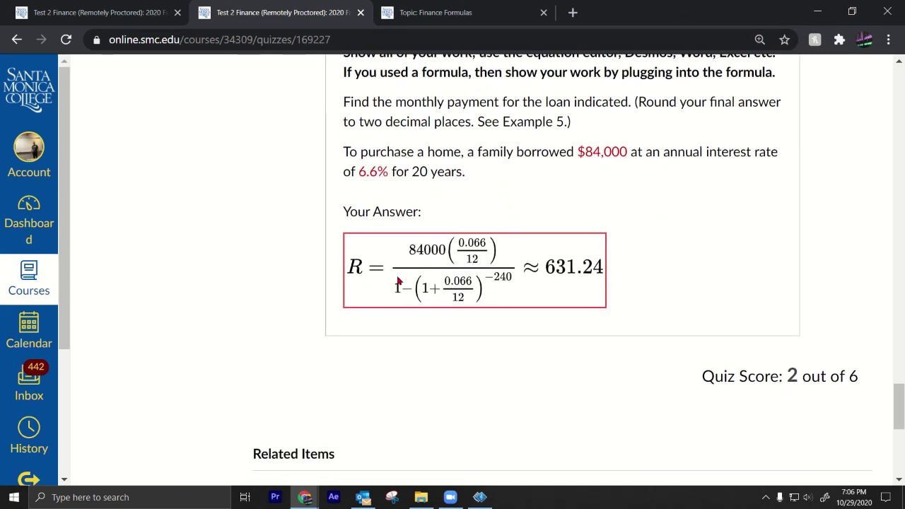
left_click_drag(786, 376, 858, 386)
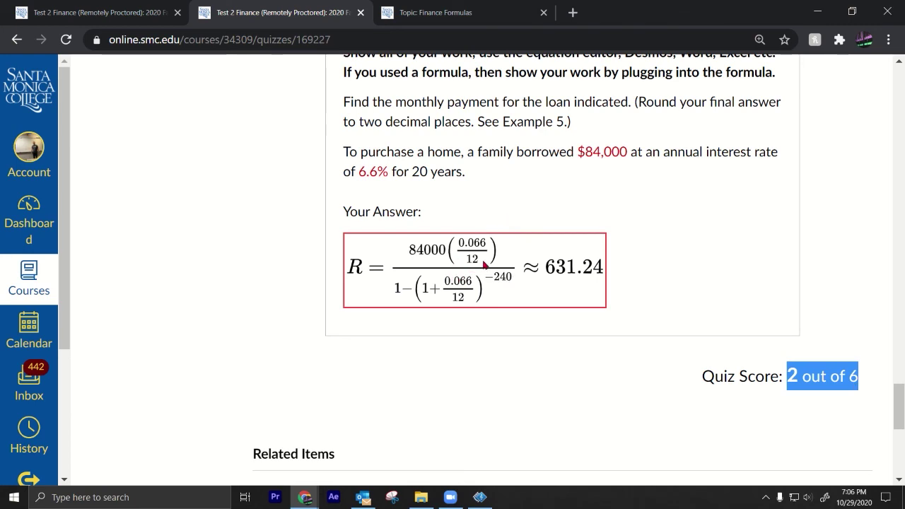
left_click_drag(893, 408, 873, 92)
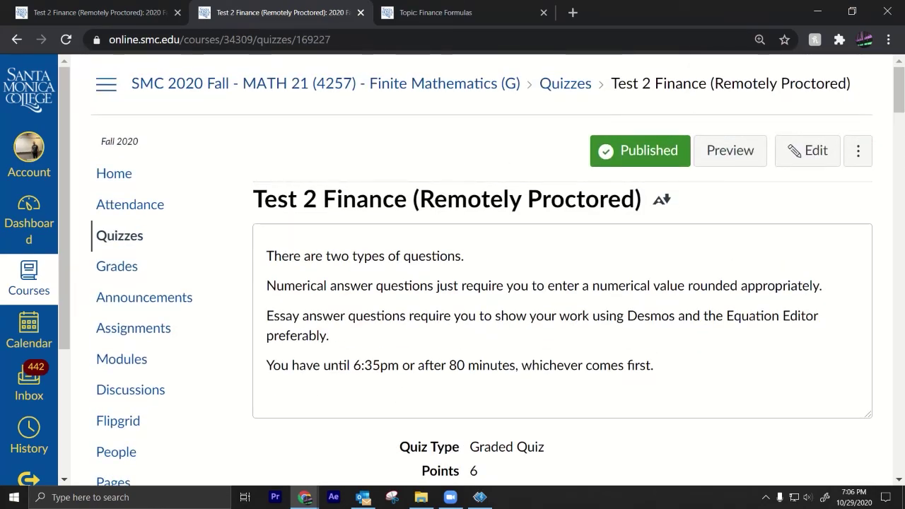